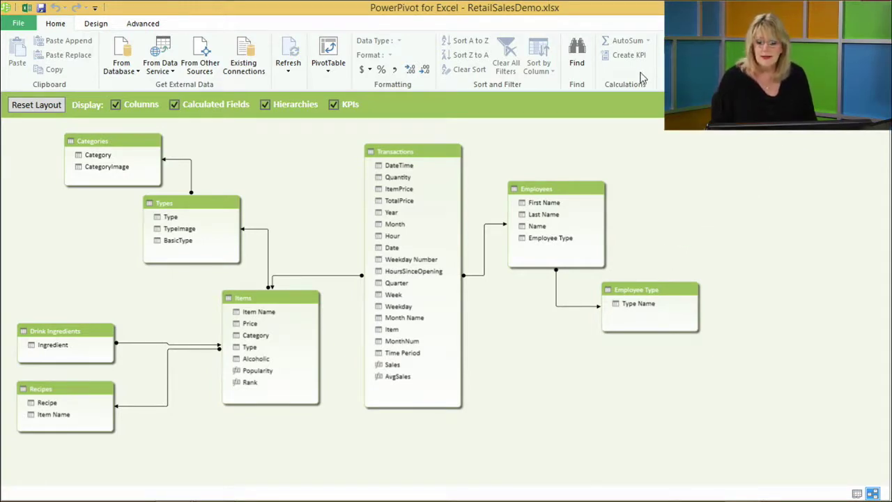
# Review the Recipes, Drink Ingredients and Transactions tables of the data model in data view, including the Month Name column's formula.
pyautogui.click(687, 67)
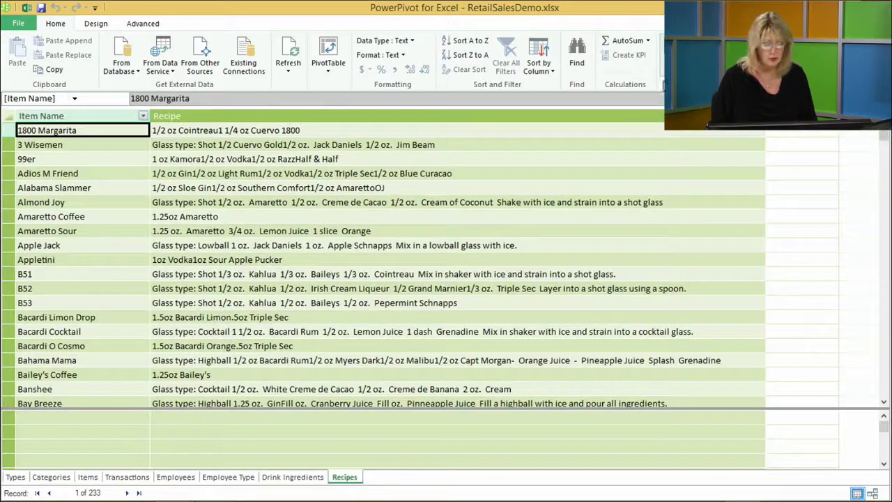
pyautogui.click(294, 479)
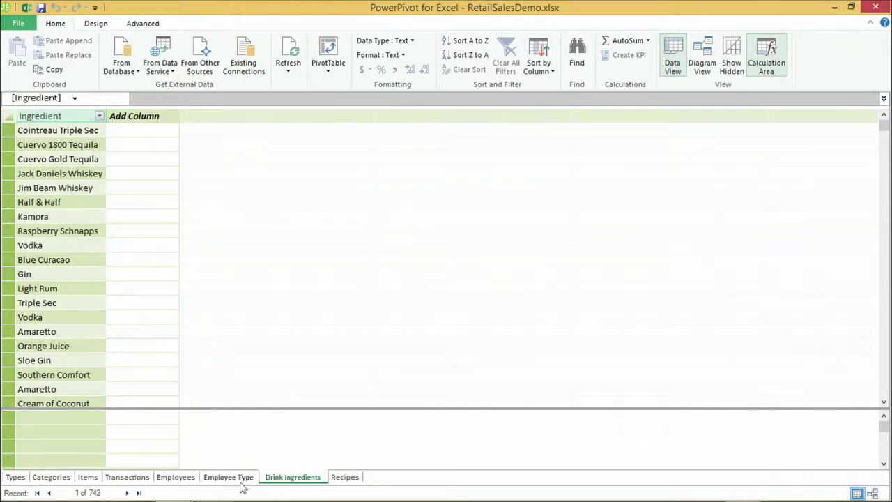
pyautogui.click(127, 482)
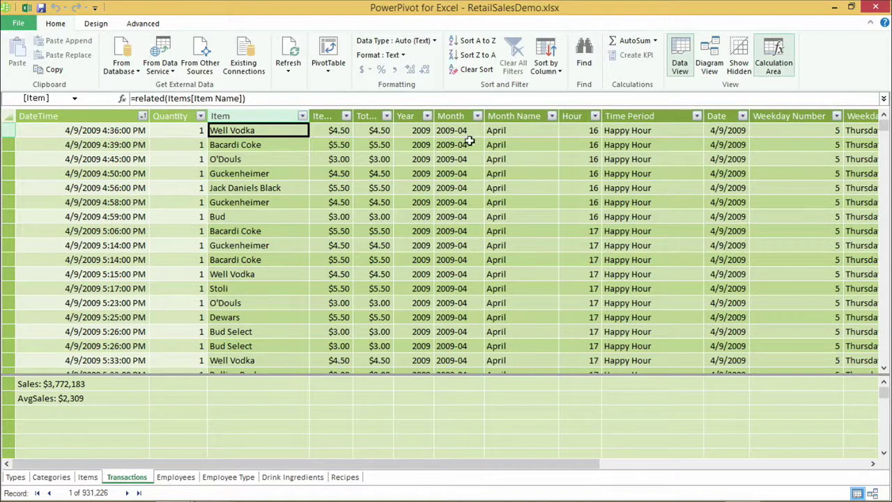
pyautogui.click(513, 131)
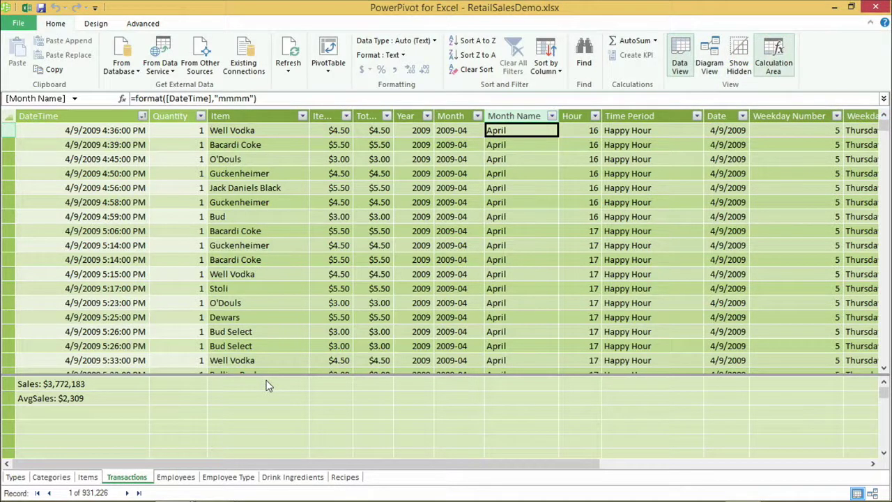
# Switch from the PowerPivot window to the Excel workbook and insert a new Power View report sheet.
pyautogui.click(836, 8)
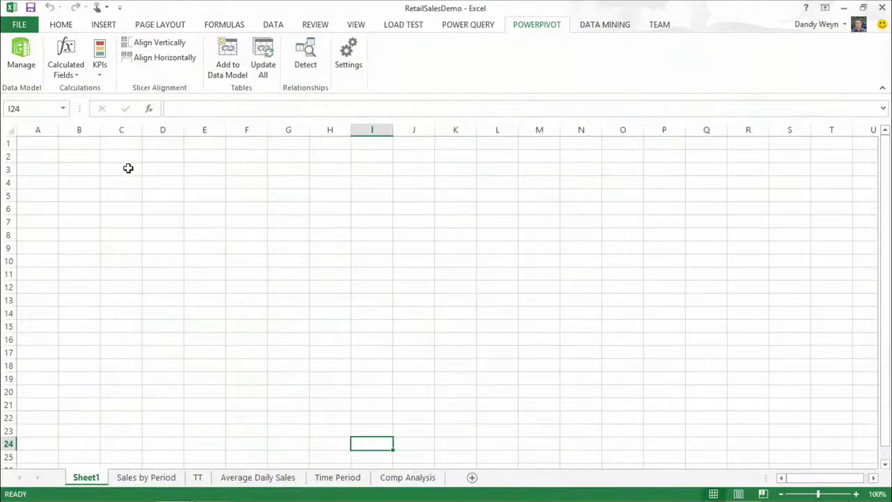
pyautogui.click(63, 25)
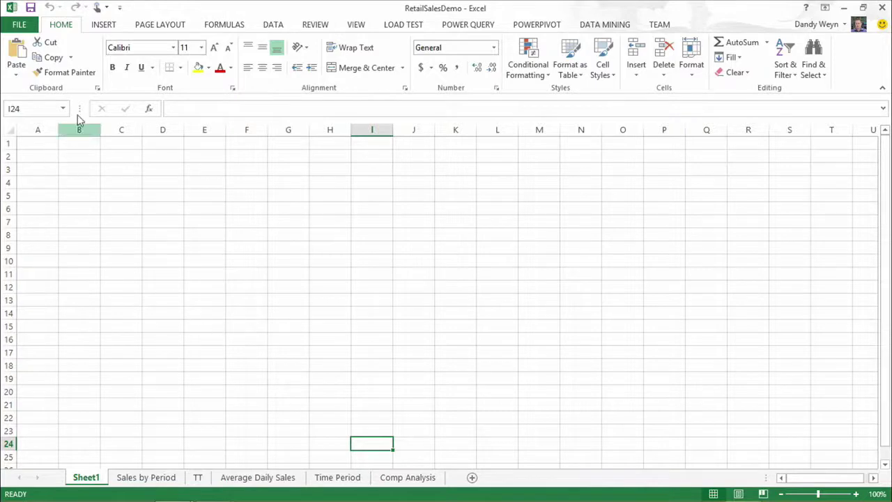
pyautogui.click(110, 28)
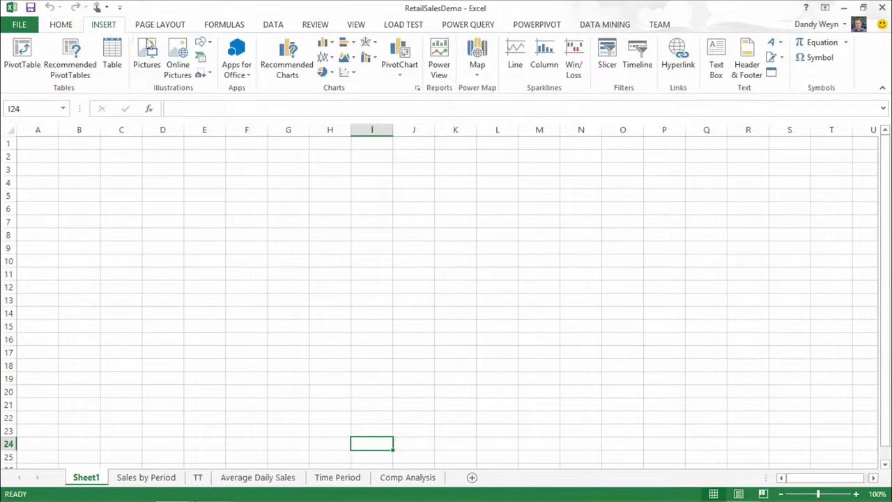
pyautogui.click(443, 64)
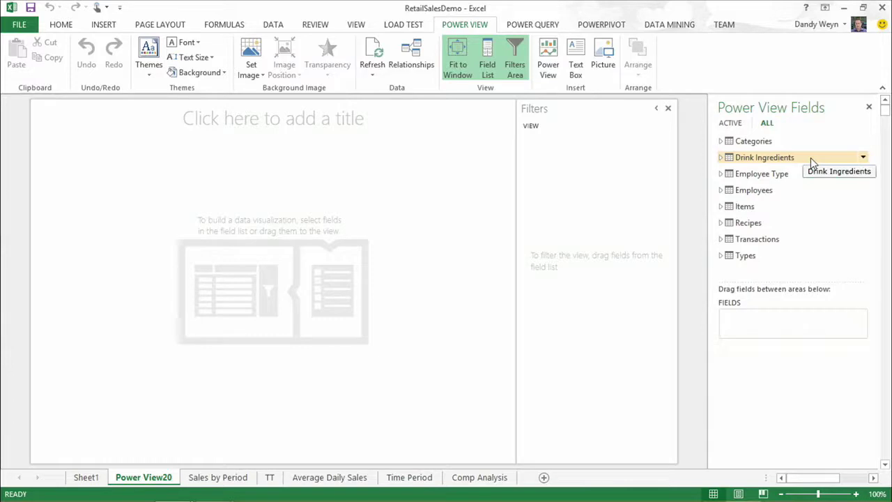
# Create a table on the report canvas with the Year and Sales fields from the Transactions table.
pyautogui.click(721, 239)
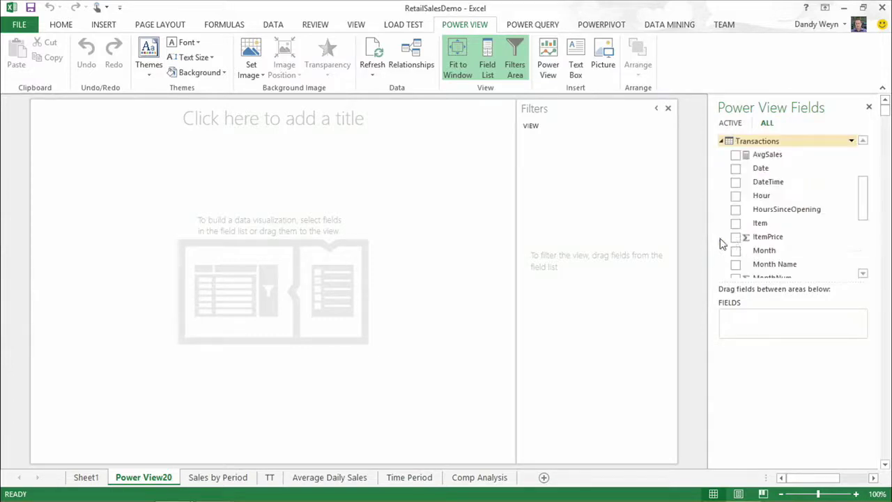
pyautogui.moveTo(862, 198); pyautogui.dragTo(862, 236)
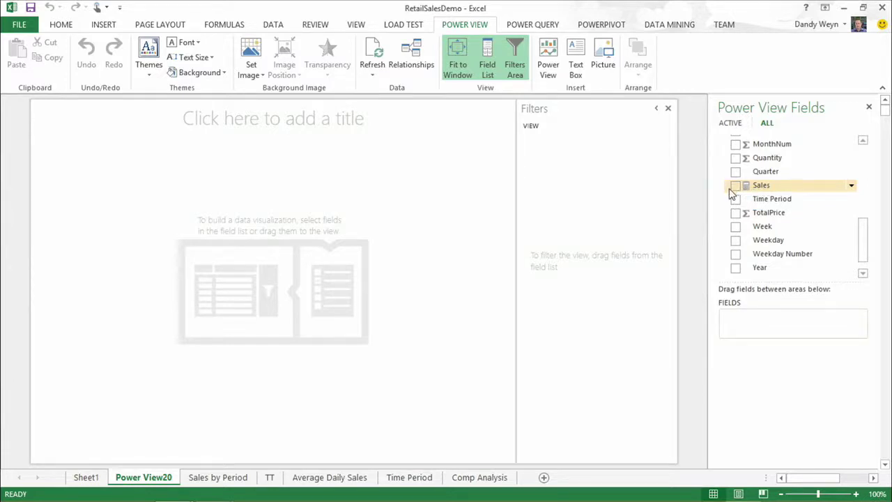
pyautogui.click(736, 269)
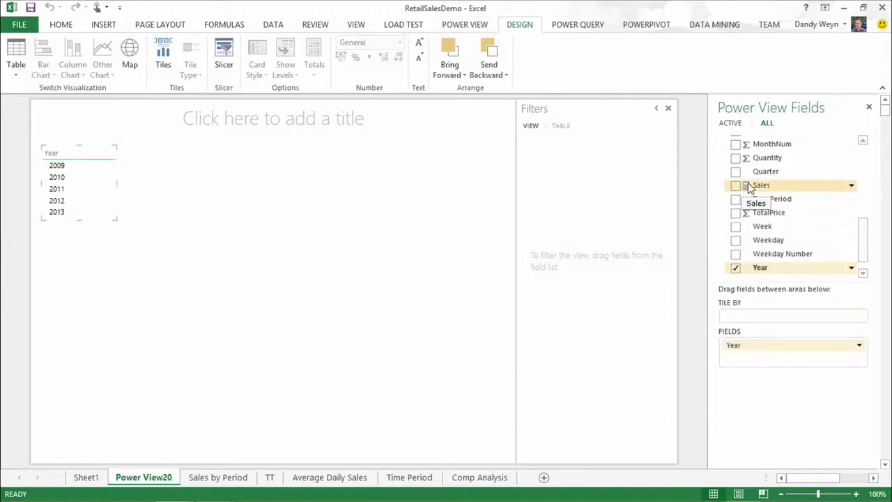
pyautogui.moveTo(756, 185)
pyautogui.mouseDown()
pyautogui.moveTo(40, 192)
pyautogui.moveTo(76, 192)
pyautogui.mouseUp()
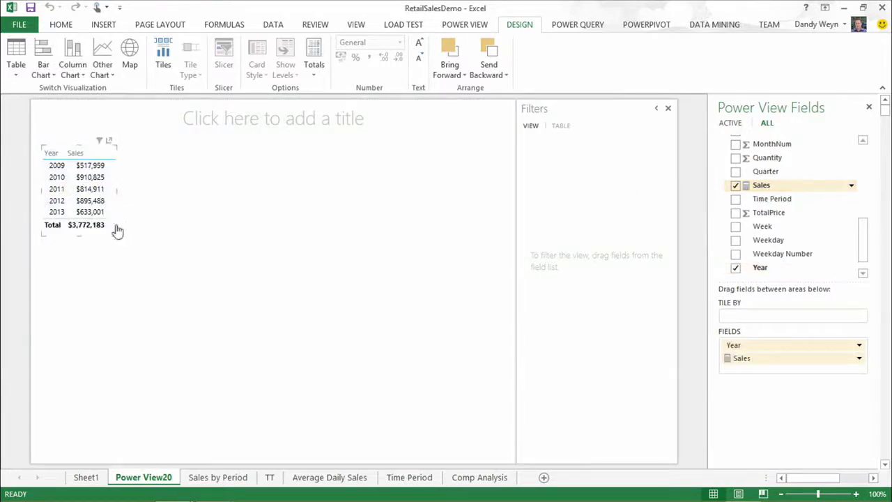
# Turn the Year and Sales table into a Clustered Column chart and resize it to fit the canvas's upper-left area.
pyautogui.moveTo(115, 235); pyautogui.dragTo(207, 233)
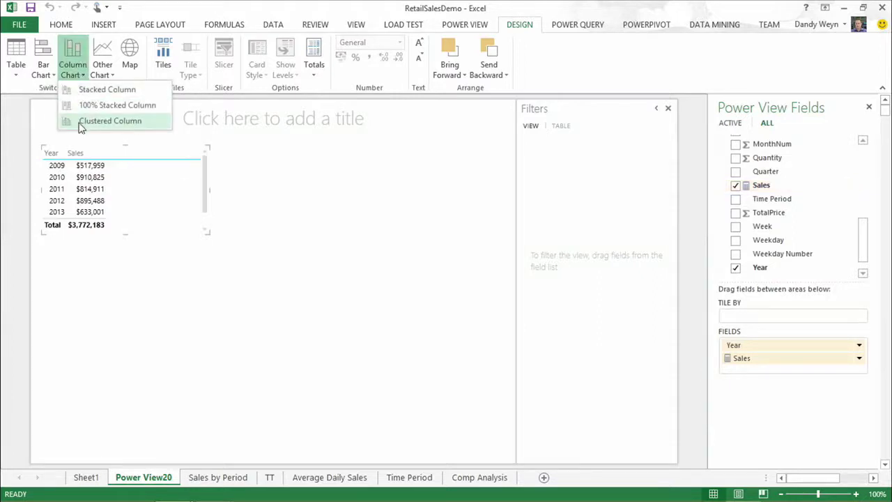
pyautogui.click(79, 124)
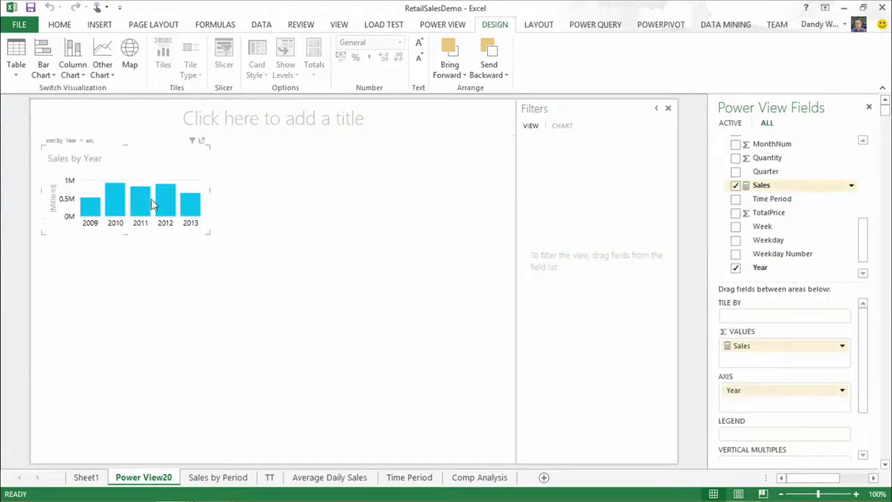
pyautogui.moveTo(206, 146); pyautogui.dragTo(227, 132)
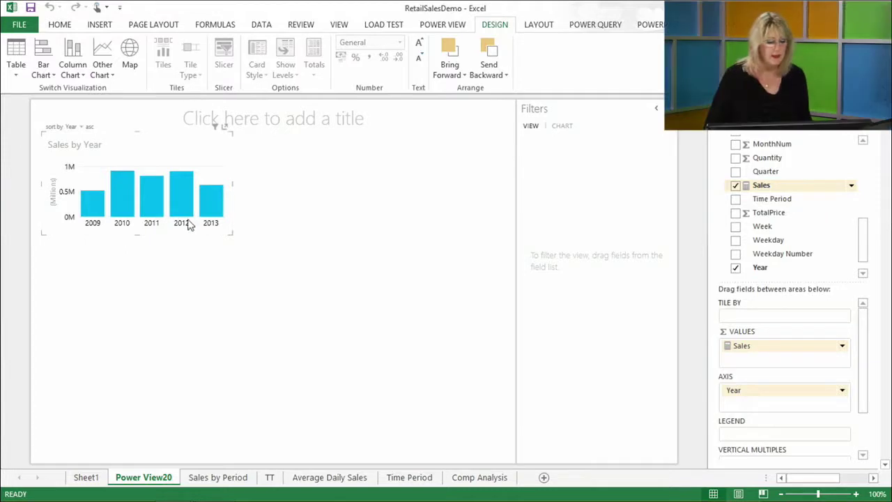
pyautogui.moveTo(185, 187)
pyautogui.moveTo(208, 197)
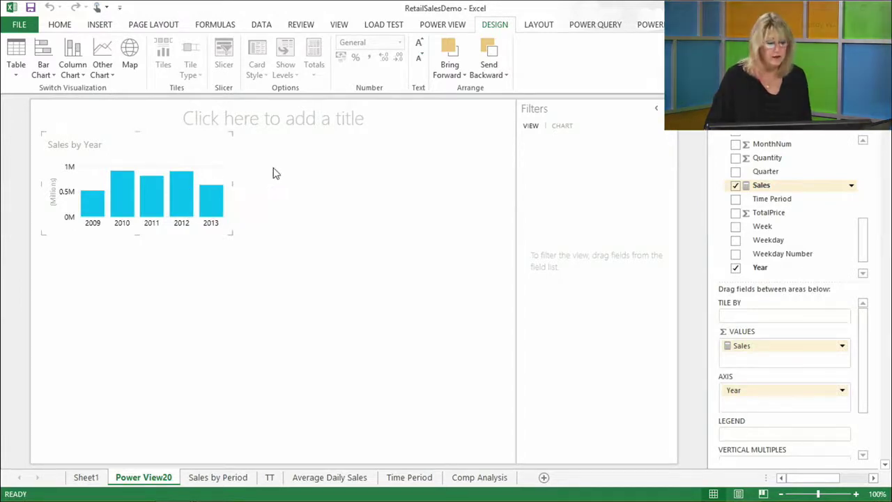
pyautogui.moveTo(136, 235); pyautogui.dragTo(137, 223)
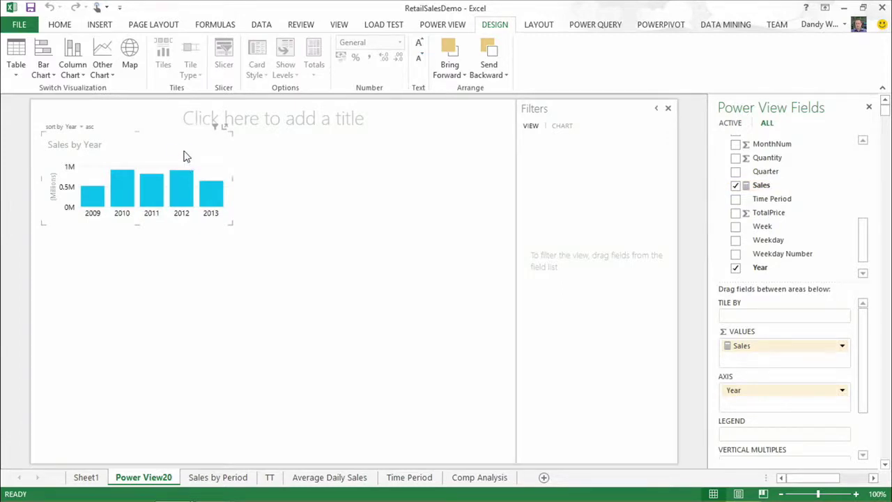
# Paste a copy of the Sales by Year chart beside the original, and make the copy shorter and wider.
pyautogui.click(322, 194)
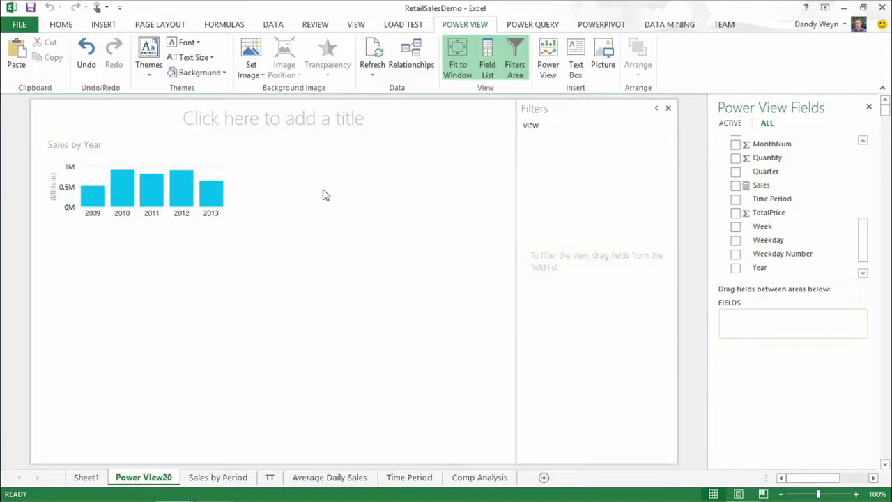
pyautogui.hotkey('ctrl', 'v')
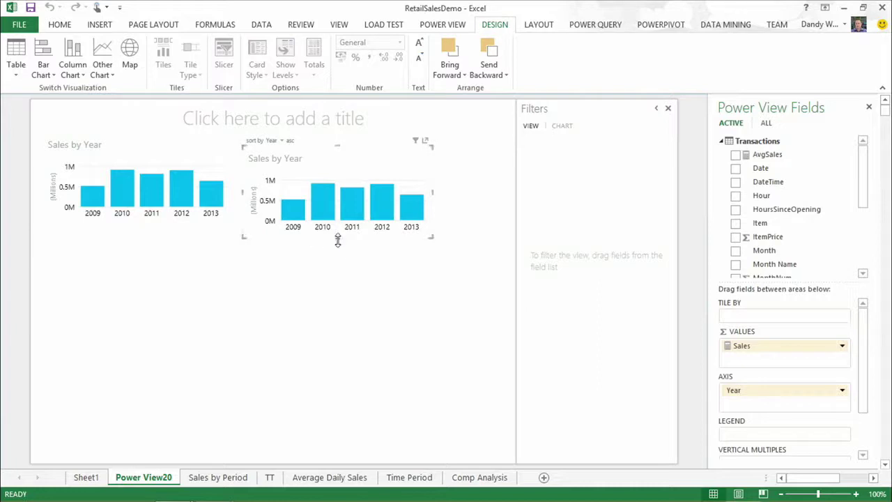
pyautogui.moveTo(337, 237); pyautogui.dragTo(339, 222)
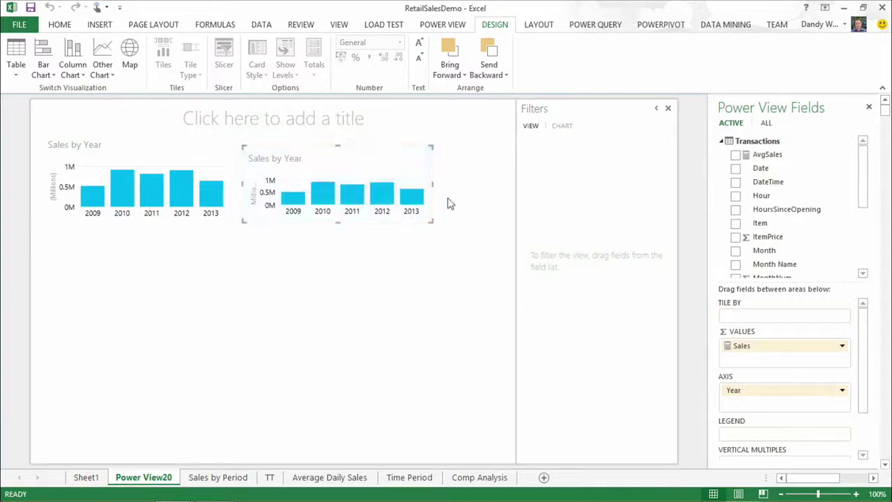
pyautogui.moveTo(433, 186); pyautogui.dragTo(484, 186)
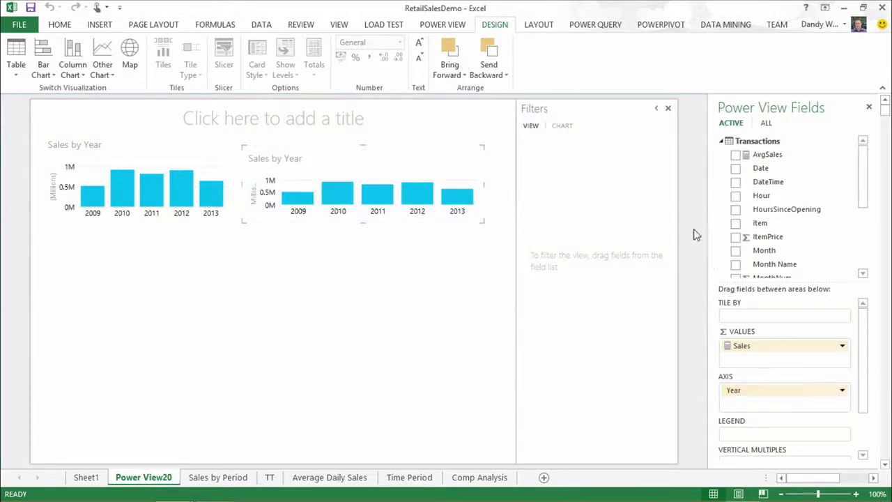
# Replace Year with Quarter as the axis field of the copied chart.
pyautogui.moveTo(801, 388); pyautogui.dragTo(817, 218)
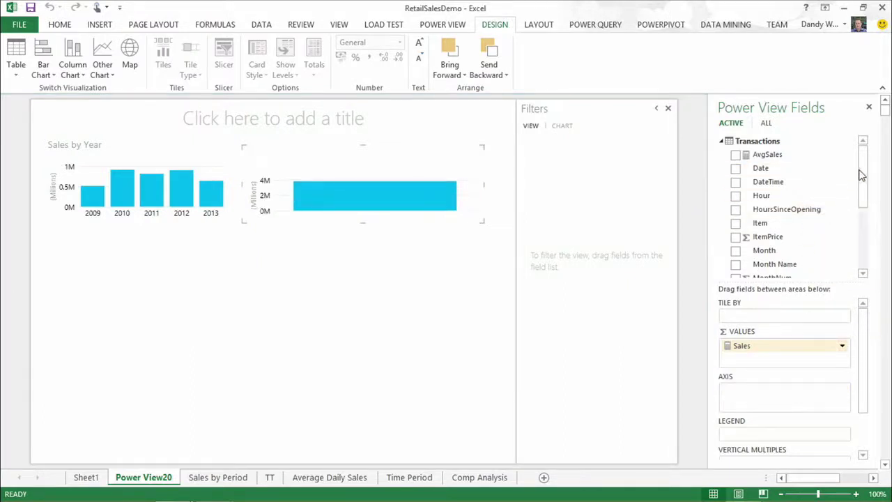
pyautogui.moveTo(862, 186); pyautogui.dragTo(872, 242)
pyautogui.moveTo(760, 172); pyautogui.dragTo(787, 412)
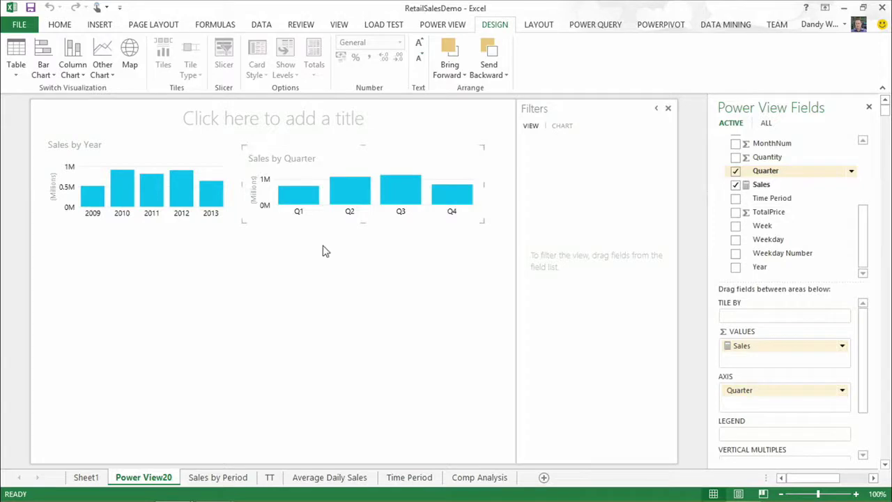
# Test cross-highlighting between the two charts with the Q2 column and the 2012 column, clearing the highlight at the end.
pyautogui.click(353, 191)
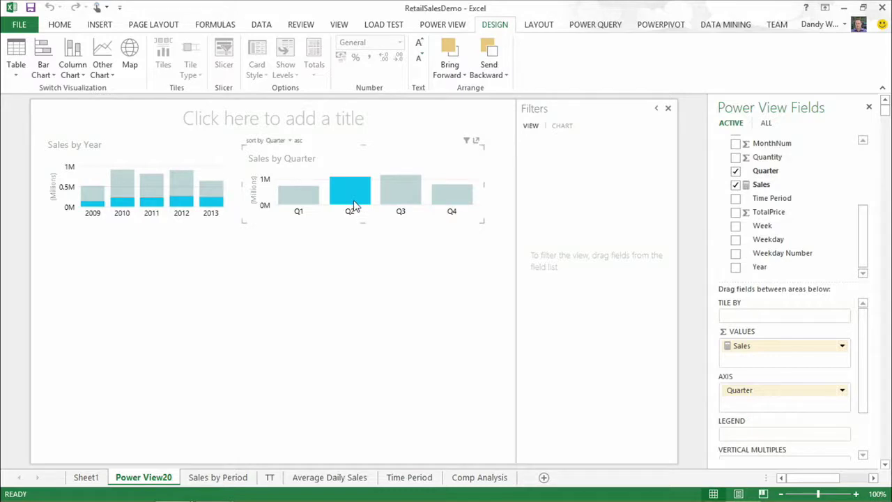
pyautogui.click(182, 192)
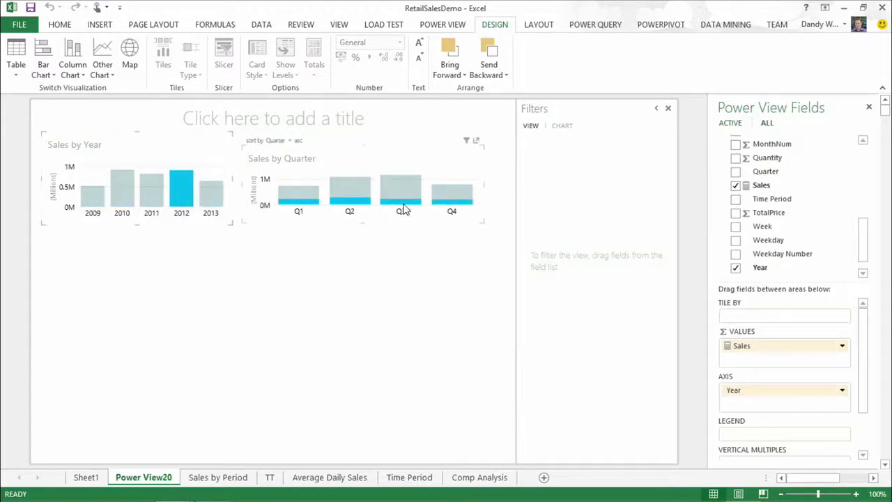
pyautogui.moveTo(352, 200)
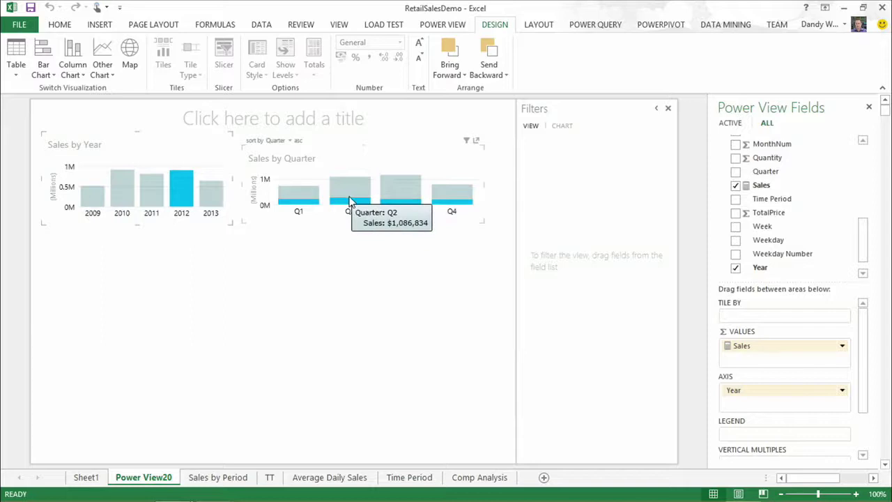
pyautogui.click(187, 184)
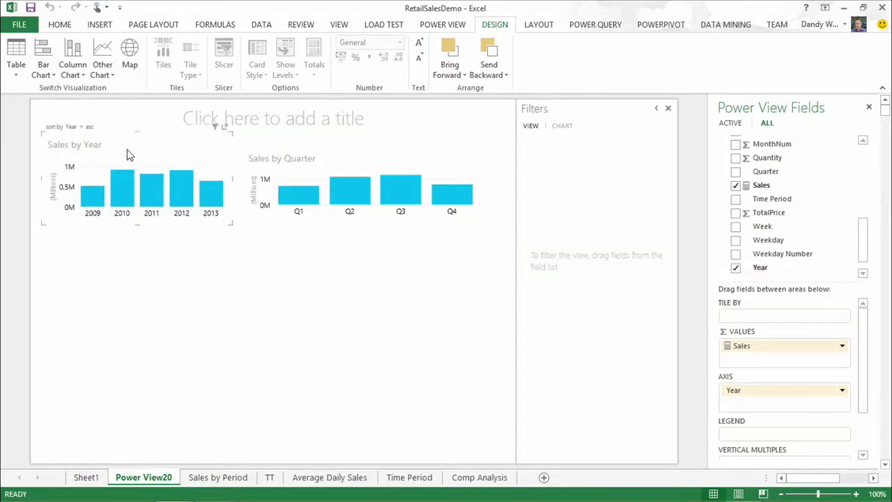
# Remove the titles of the Sales by Year and Sales by Quarter charts, and extend the quarter chart upward.
pyautogui.click(538, 25)
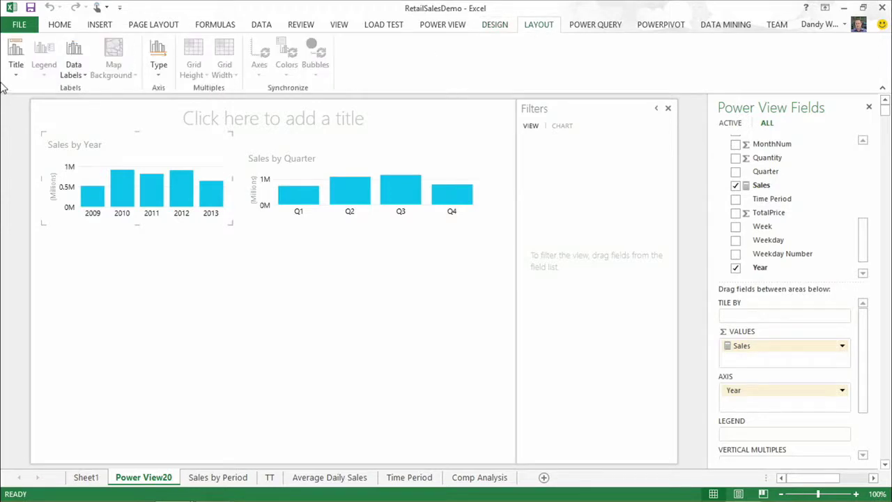
pyautogui.click(13, 64)
pyautogui.click(17, 90)
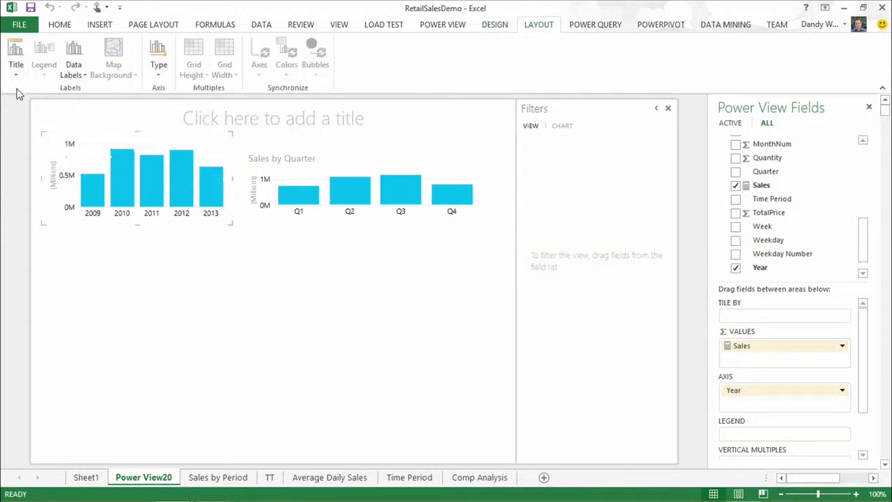
pyautogui.click(303, 164)
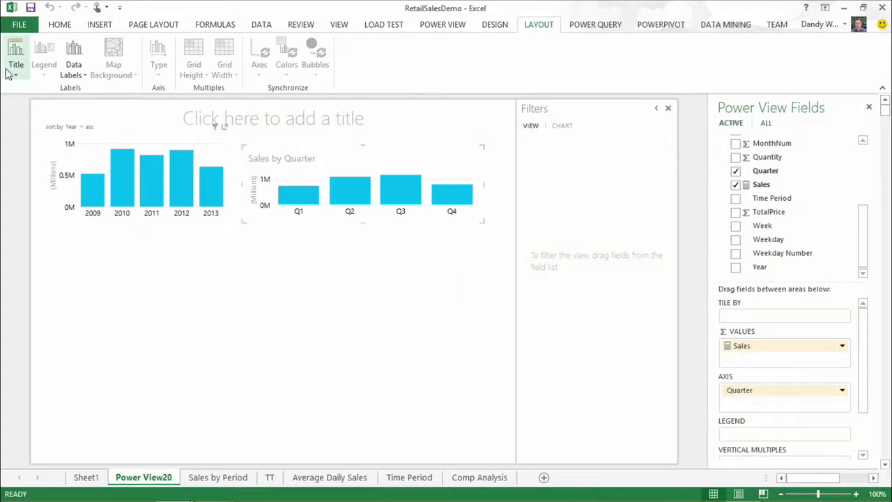
pyautogui.click(16, 66)
pyautogui.click(21, 92)
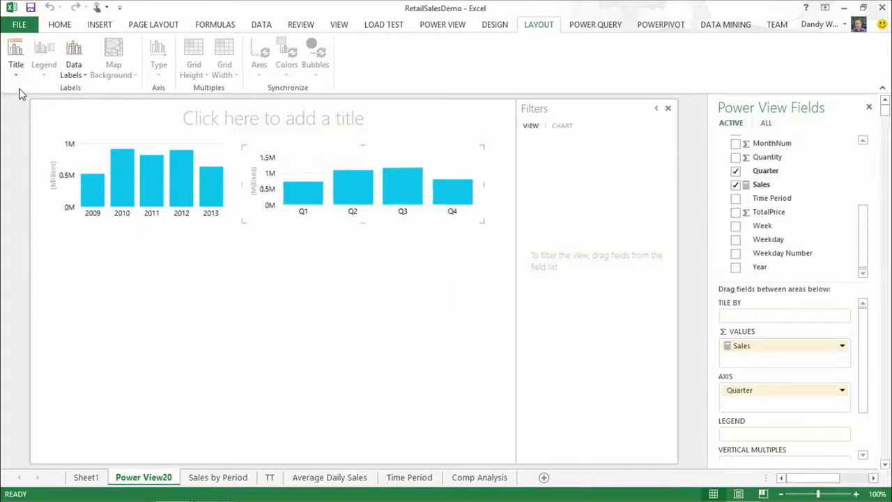
pyautogui.moveTo(364, 147); pyautogui.dragTo(365, 132)
pyautogui.click(311, 291)
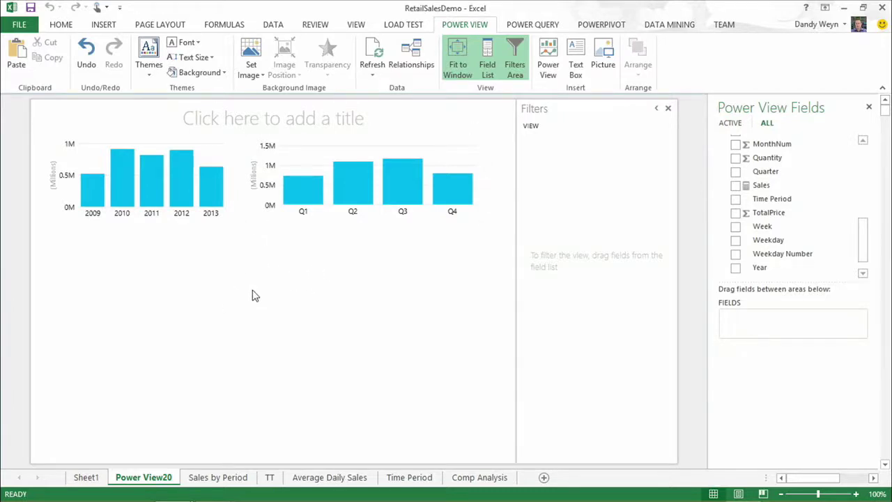
# Create a table below the two charts with the Weekday, Sales and Date fields from the Transactions table.
pyautogui.click(311, 157)
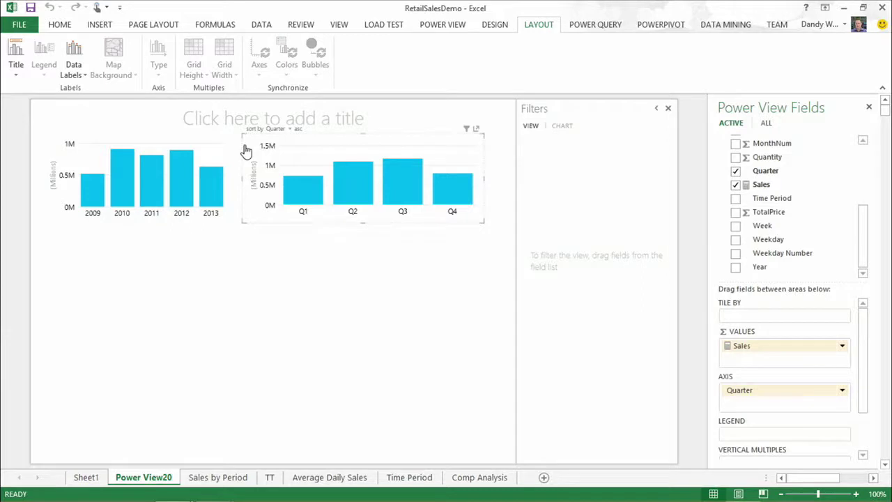
pyautogui.click(234, 285)
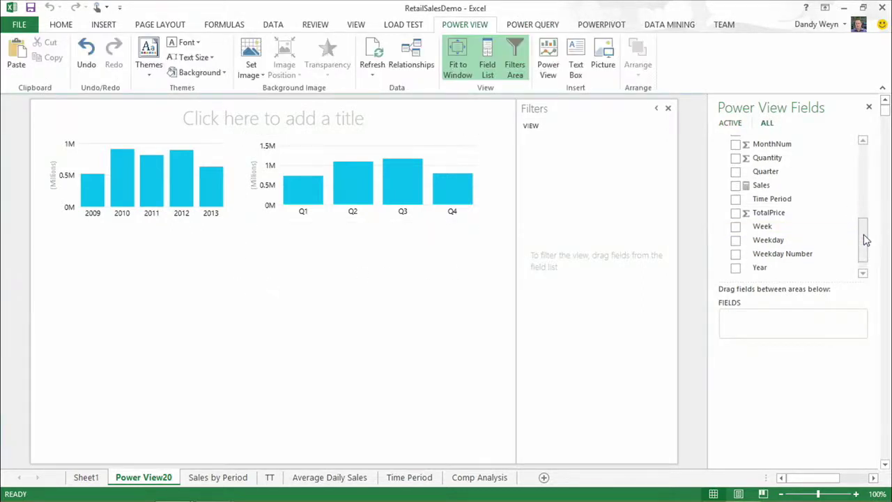
pyautogui.moveTo(865, 240); pyautogui.dragTo(864, 244)
pyautogui.click(735, 225)
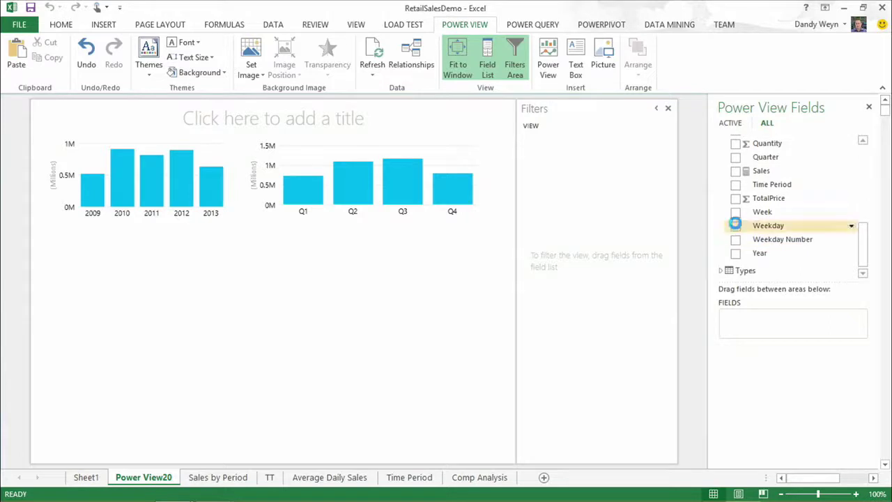
pyautogui.click(736, 170)
pyautogui.moveTo(868, 266); pyautogui.dragTo(860, 213)
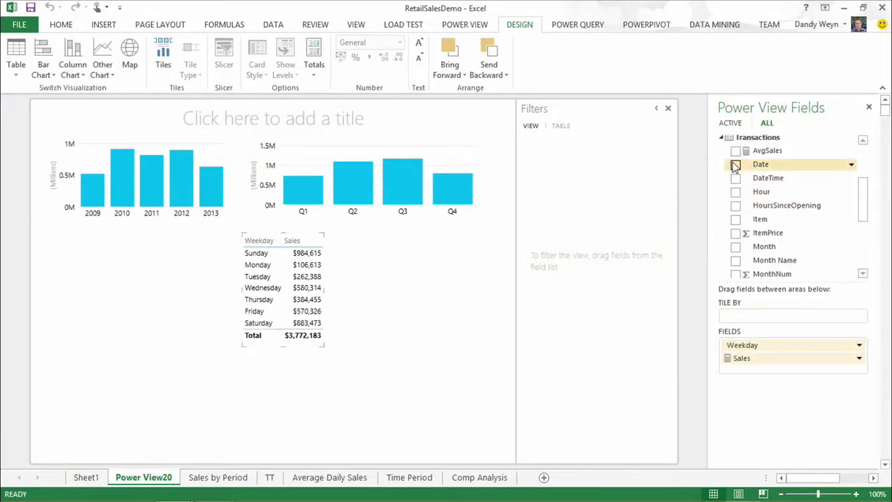
pyautogui.click(736, 165)
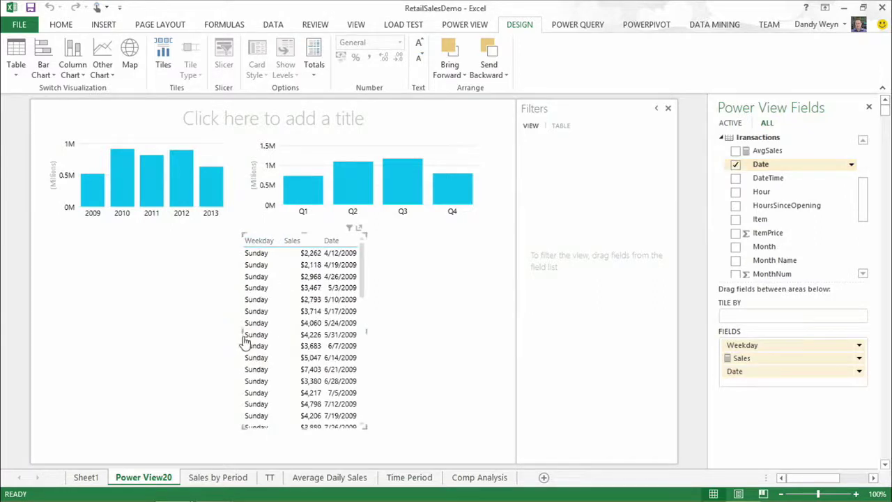
# Widen the table and sort it by Sales descending, arranging its columns as Date, Sales, Weekday.
pyautogui.moveTo(241, 329); pyautogui.dragTo(190, 326)
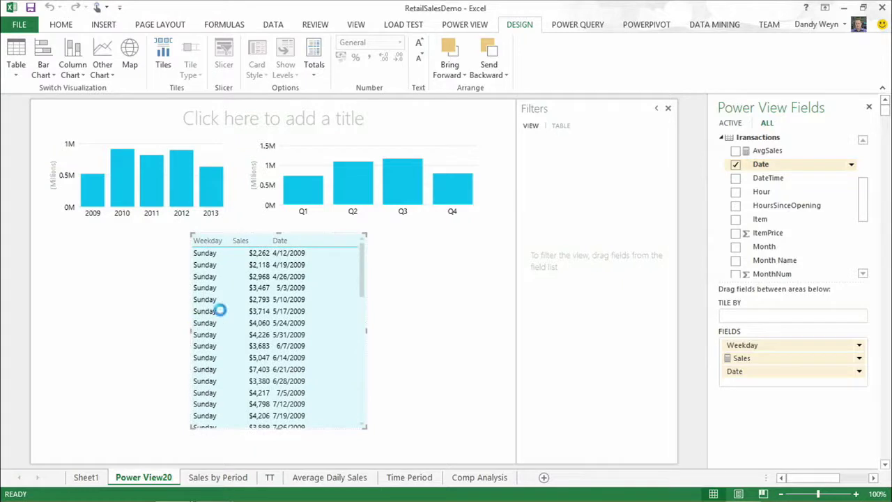
pyautogui.click(257, 243)
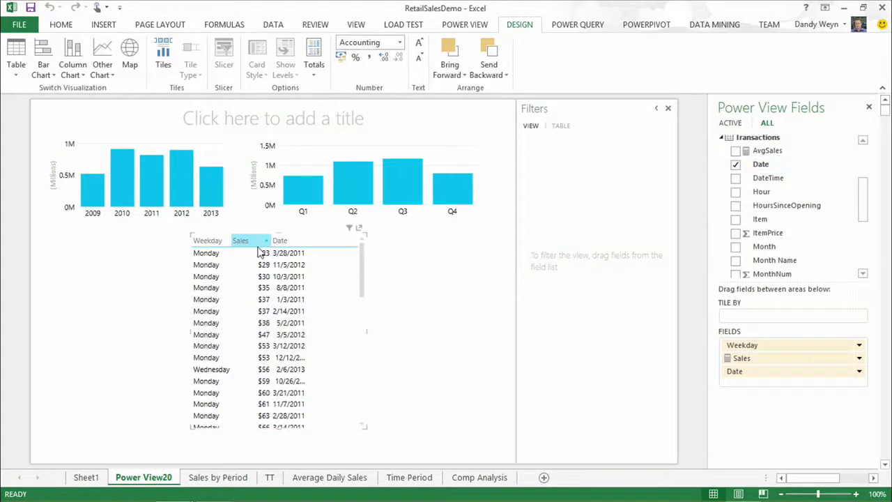
pyautogui.click(264, 241)
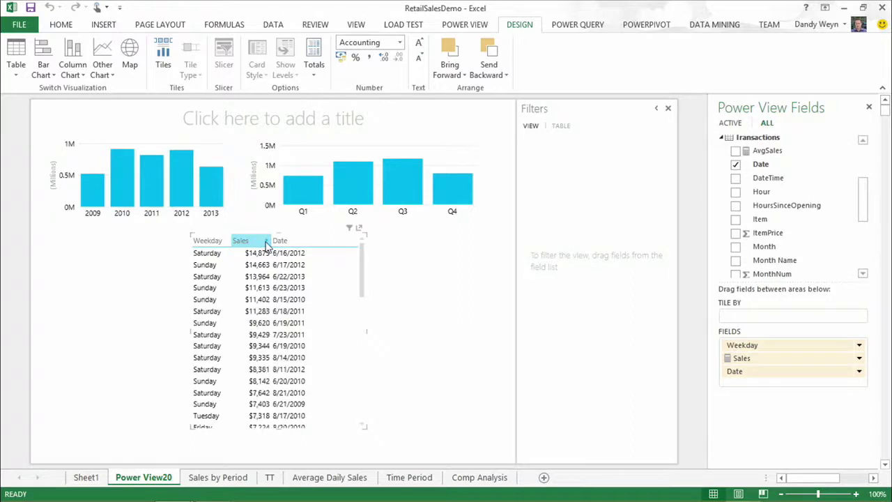
pyautogui.moveTo(269, 241); pyautogui.dragTo(265, 240)
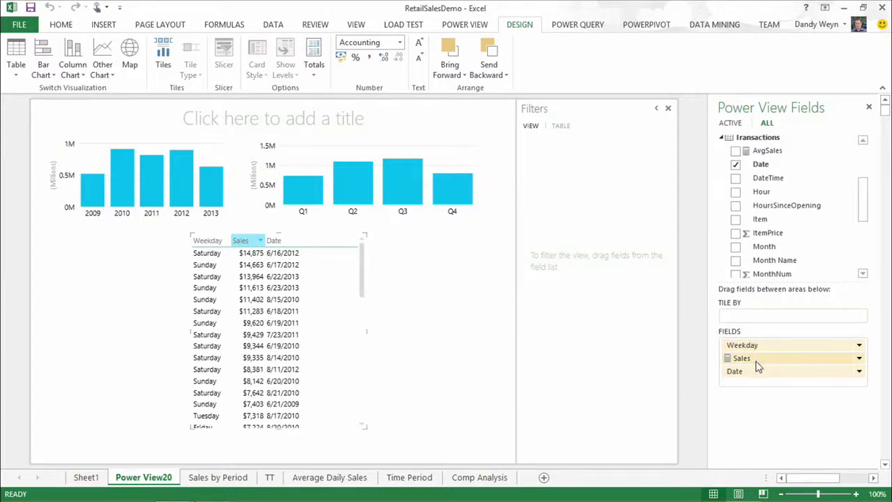
pyautogui.moveTo(758, 374)
pyautogui.mouseDown()
pyautogui.moveTo(760, 342)
pyautogui.moveTo(772, 386)
pyautogui.mouseUp()
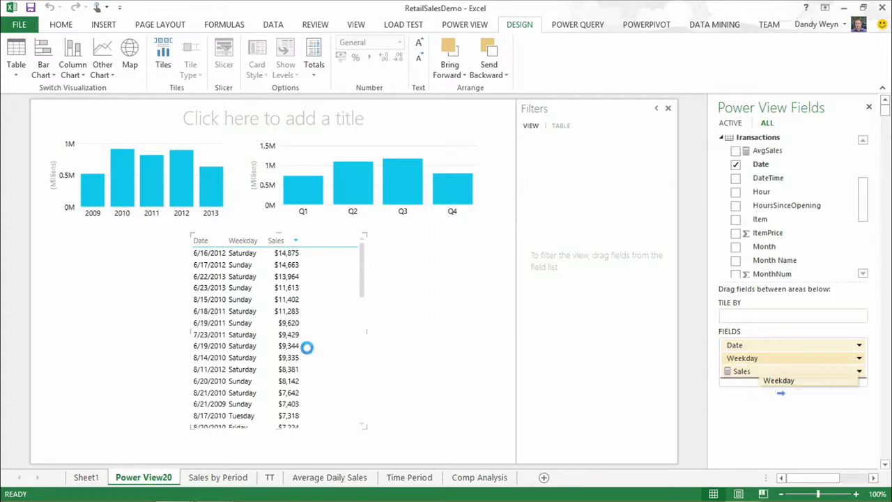
# Shrink the table and place it below the year chart, sorted by Date ascending.
pyautogui.moveTo(364, 232); pyautogui.dragTo(319, 273)
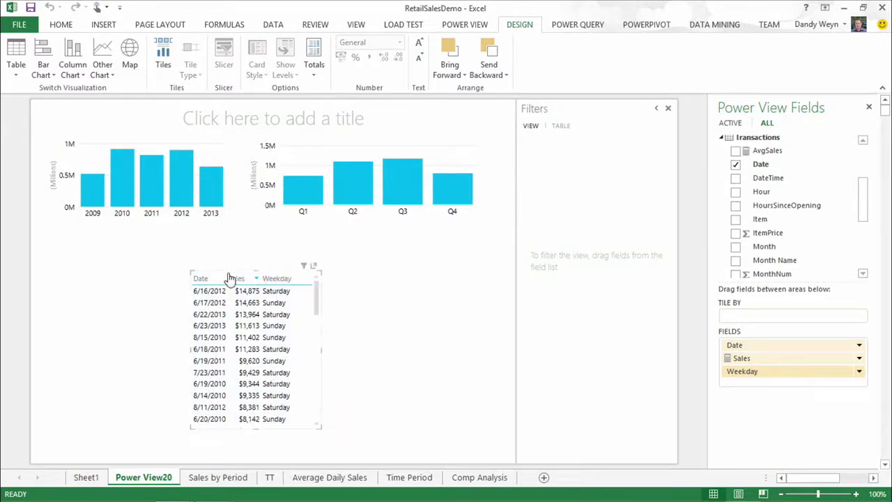
pyautogui.moveTo(194, 277); pyautogui.dragTo(67, 280)
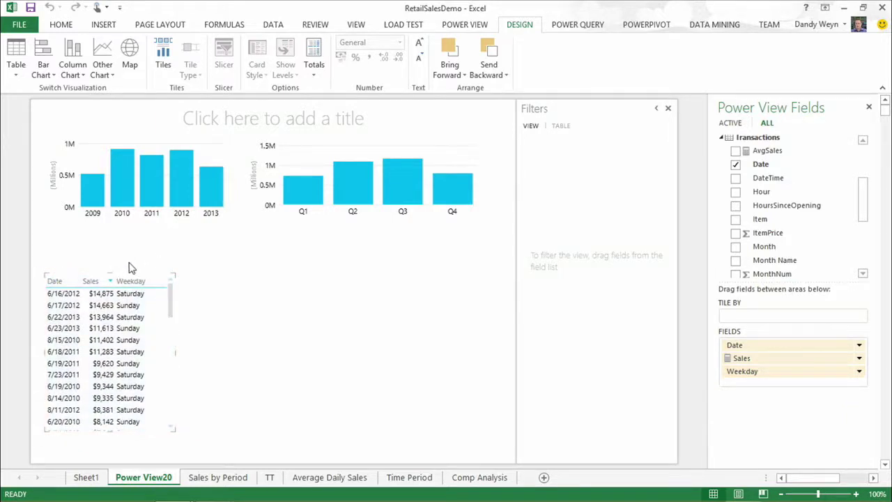
pyautogui.click(75, 282)
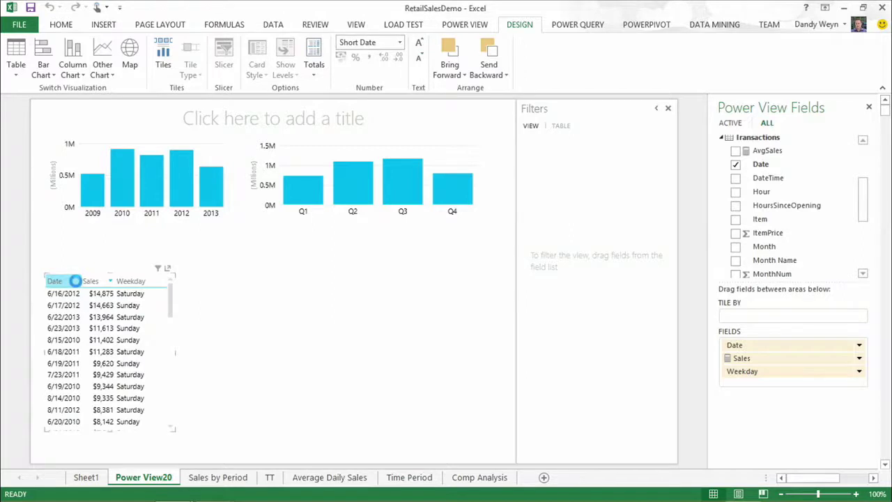
pyautogui.click(76, 283)
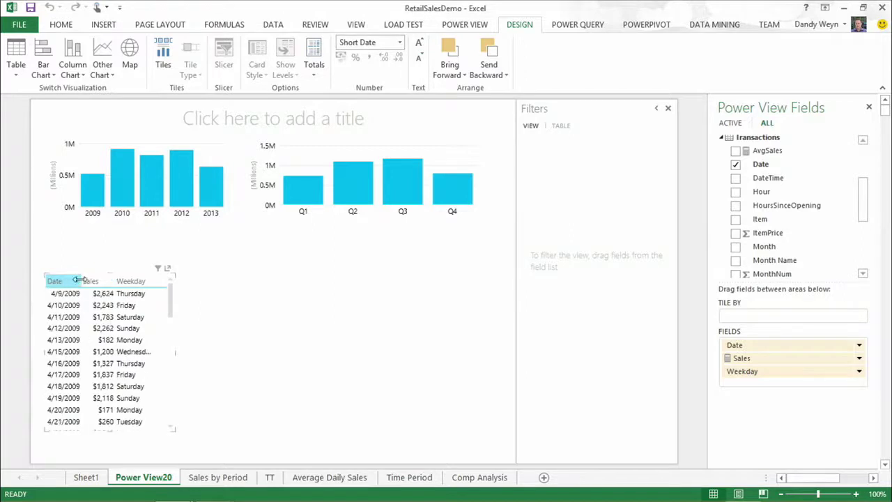
# Test cross-filtering of the quarter chart and the table with the year chart's 2011 column, clearing the highlight at the end.
pyautogui.click(154, 184)
pyautogui.click(154, 184)
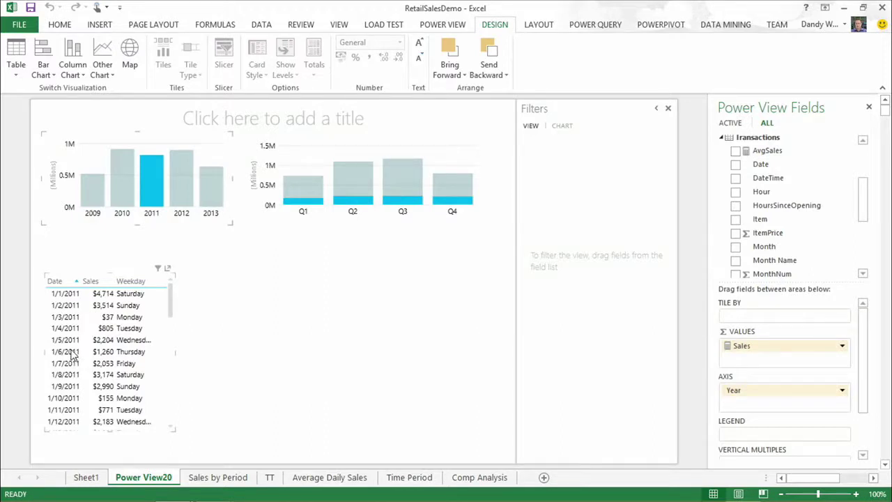
pyautogui.click(157, 177)
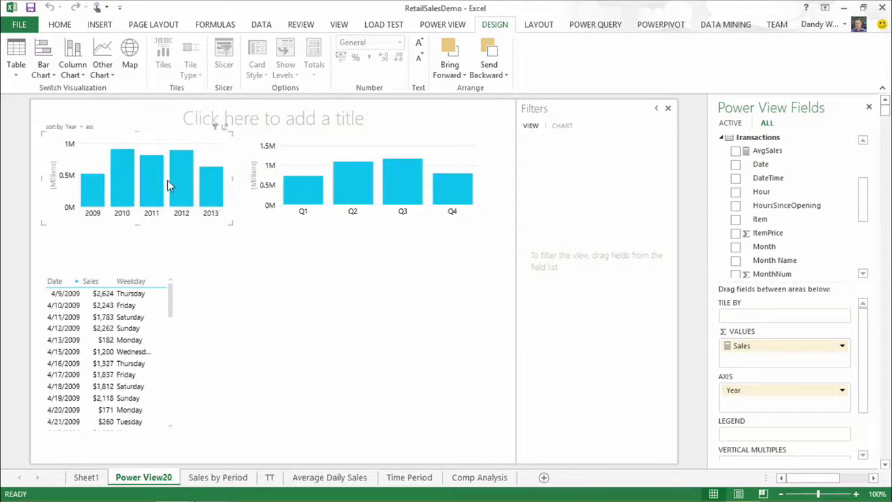
# Add Year to the quarter chart as its legend field.
pyautogui.click(413, 153)
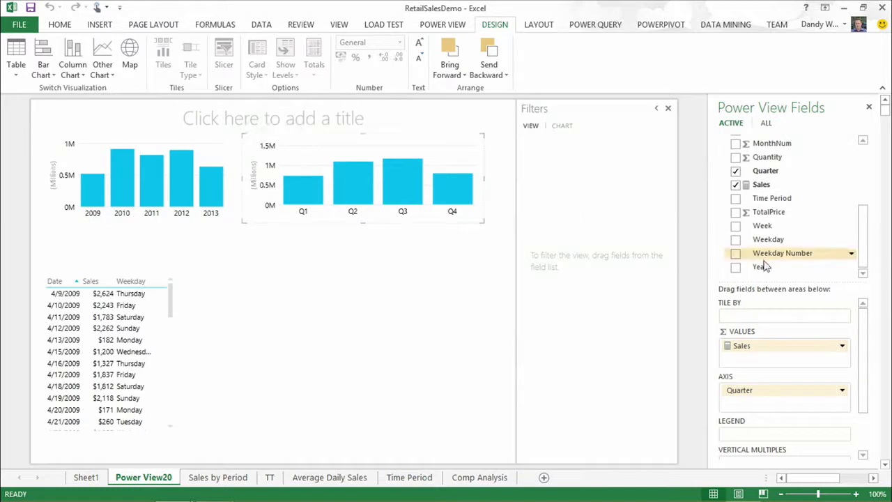
pyautogui.moveTo(761, 270); pyautogui.dragTo(414, 156)
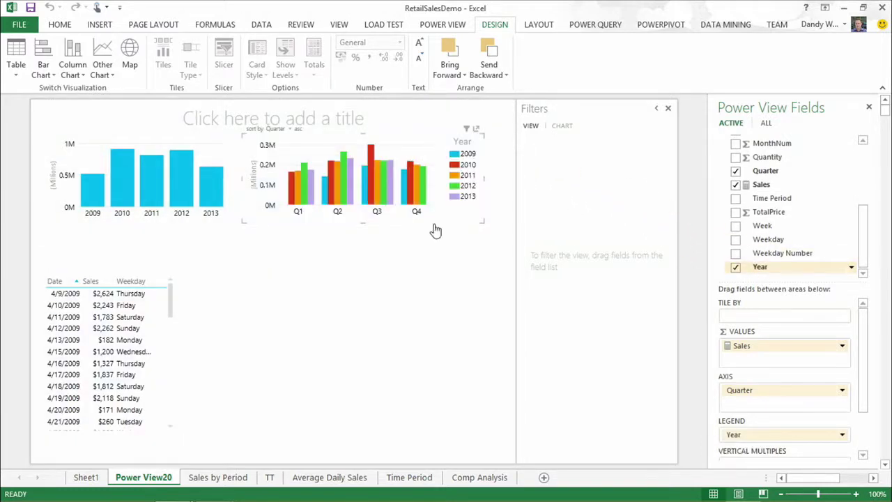
# Test highlighting with the 2010 and 2011 legend entries of the quarter chart, clear it, and inspect the 2010 column of Q3.
pyautogui.click(463, 167)
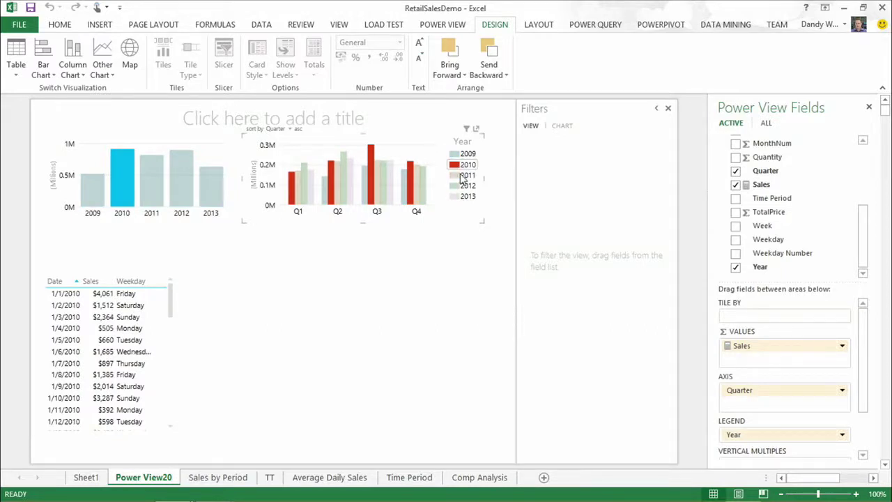
pyautogui.click(460, 177)
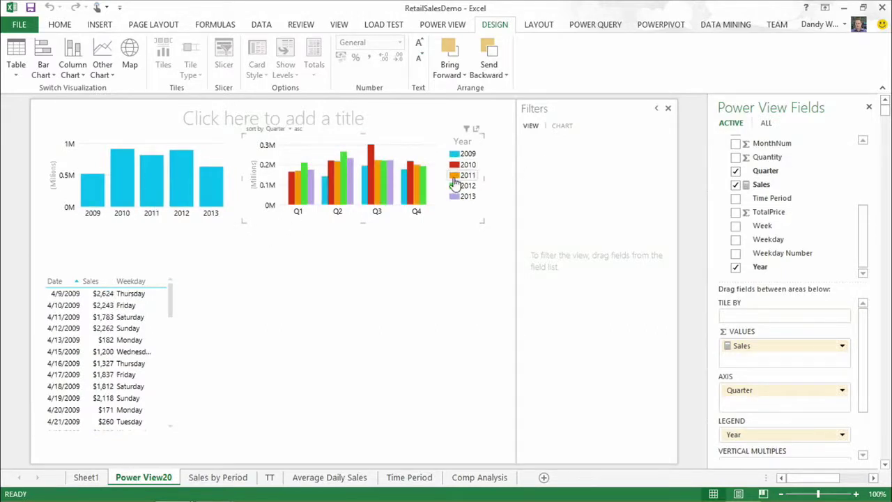
pyautogui.click(454, 177)
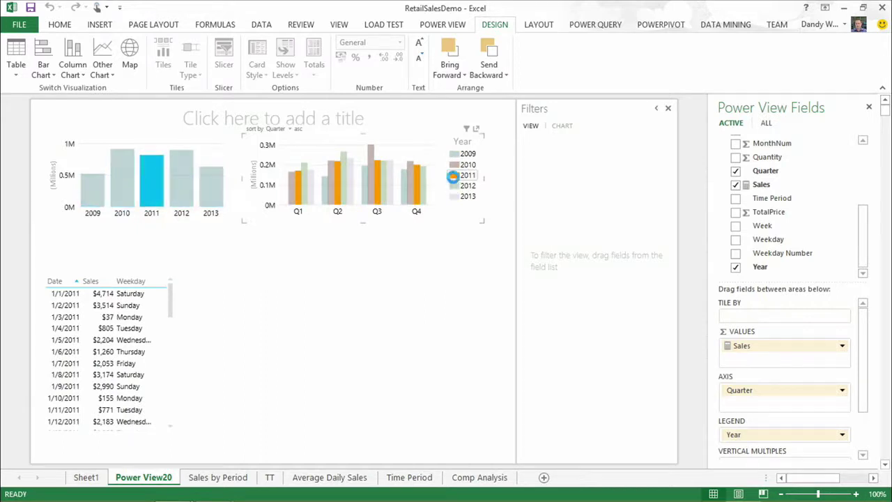
pyautogui.click(454, 177)
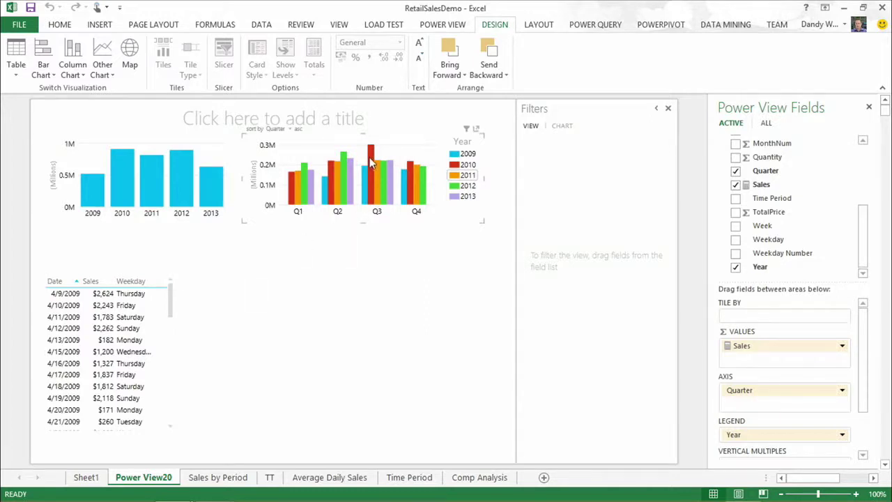
pyautogui.moveTo(371, 153)
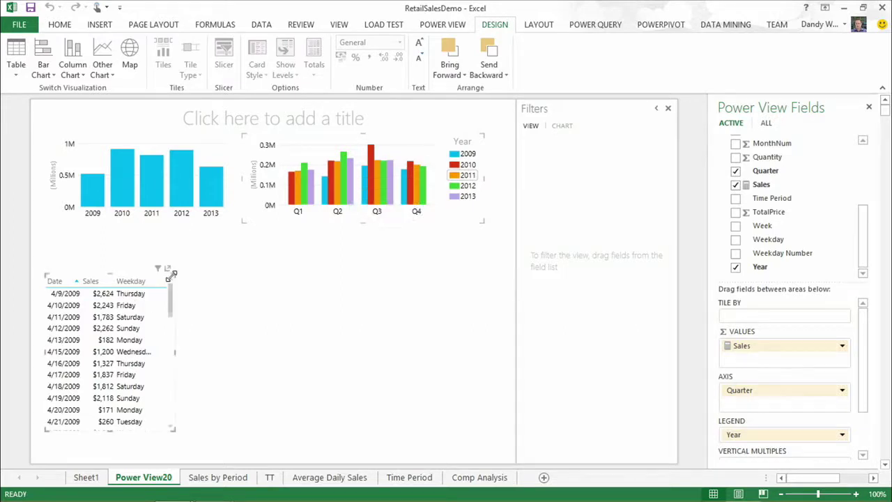
# Make the date table smaller and place it in the lower-left corner of the report.
pyautogui.click(172, 271)
pyautogui.moveTo(171, 272); pyautogui.dragTo(120, 350)
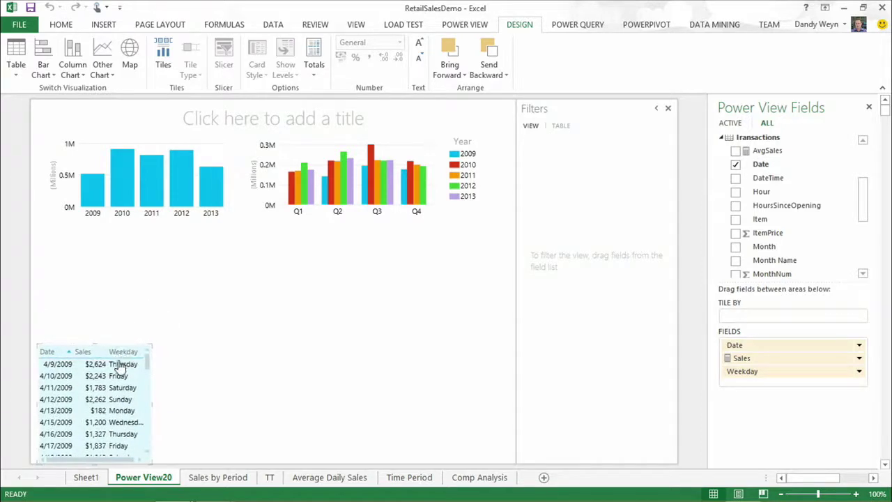
# Paste a copy of the quarter chart below the original and extend the copy to the report's left edge.
pyautogui.click(320, 149)
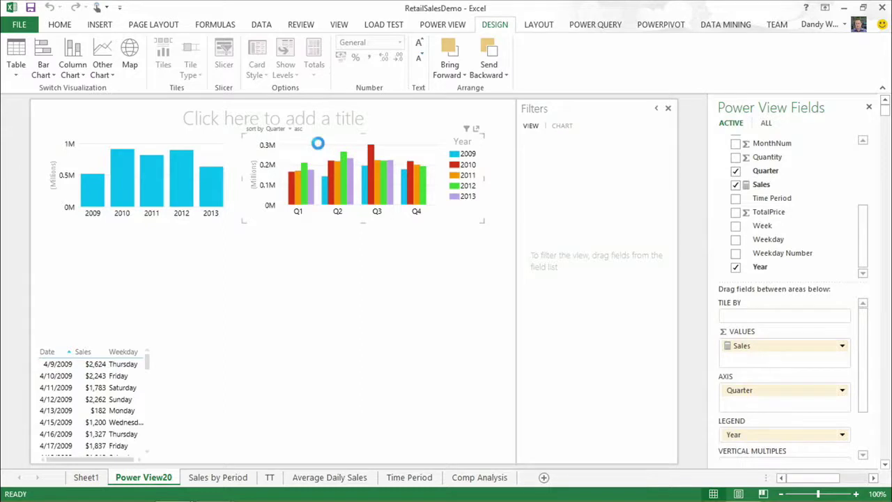
pyautogui.click(249, 329)
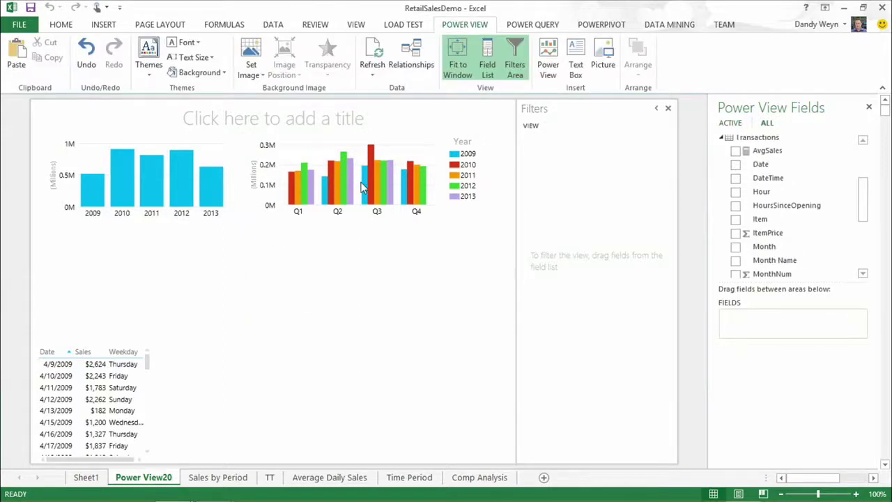
pyautogui.hotkey('ctrl', 'v')
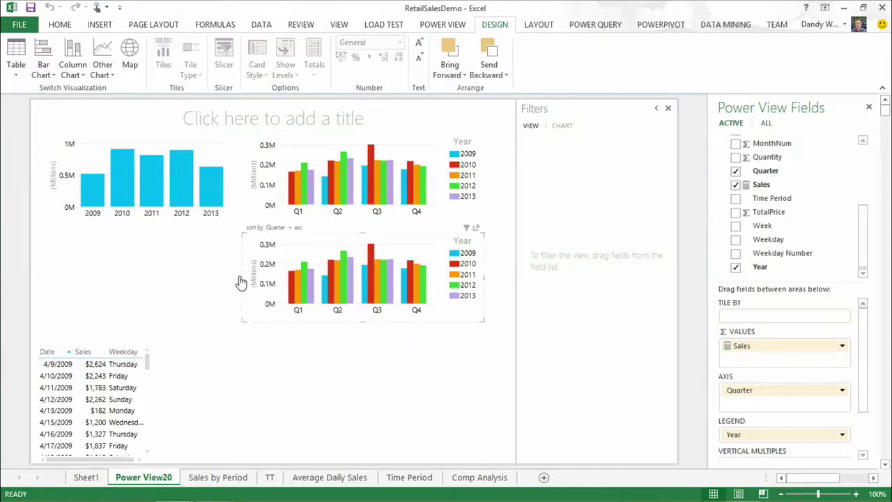
pyautogui.moveTo(242, 276); pyautogui.dragTo(6, 273)
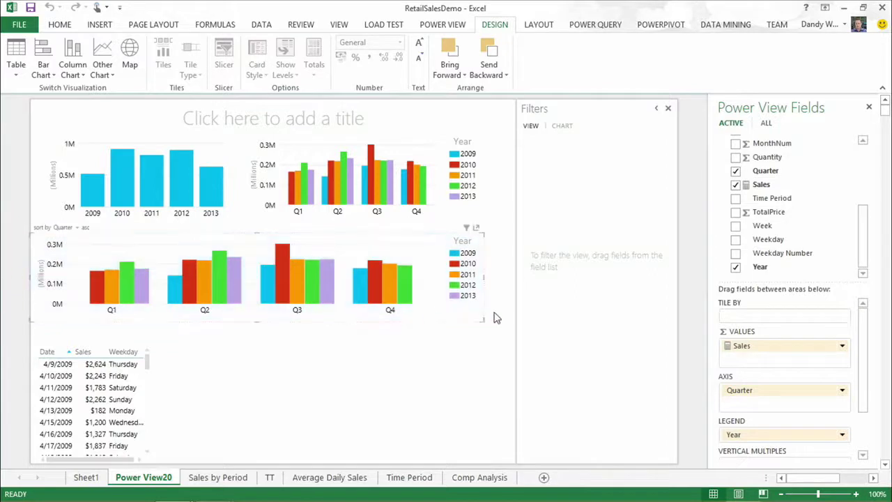
# Replace Quarter with Month Name as the axis field of the copied chart.
pyautogui.moveTo(798, 393); pyautogui.dragTo(864, 142)
pyautogui.click(863, 141)
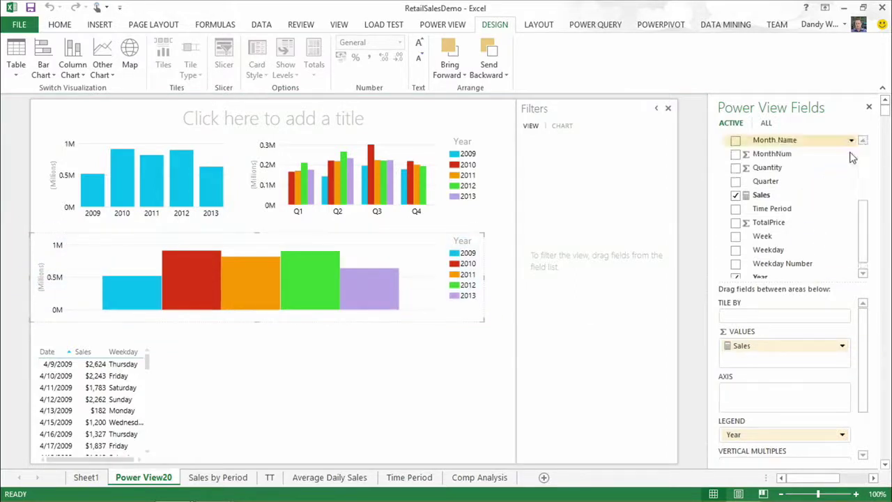
pyautogui.moveTo(766, 141); pyautogui.dragTo(786, 398)
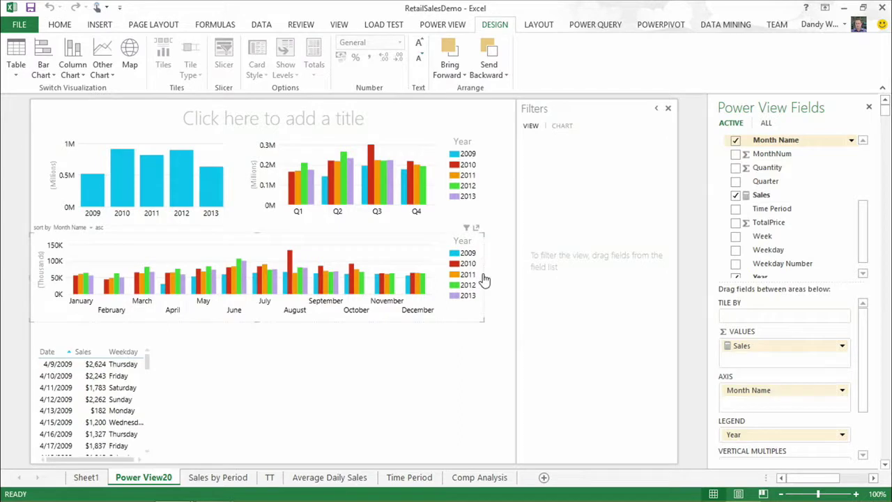
# Extend the monthly chart to the full width of the report and remove its legend.
pyautogui.moveTo(484, 286); pyautogui.dragTo(515, 286)
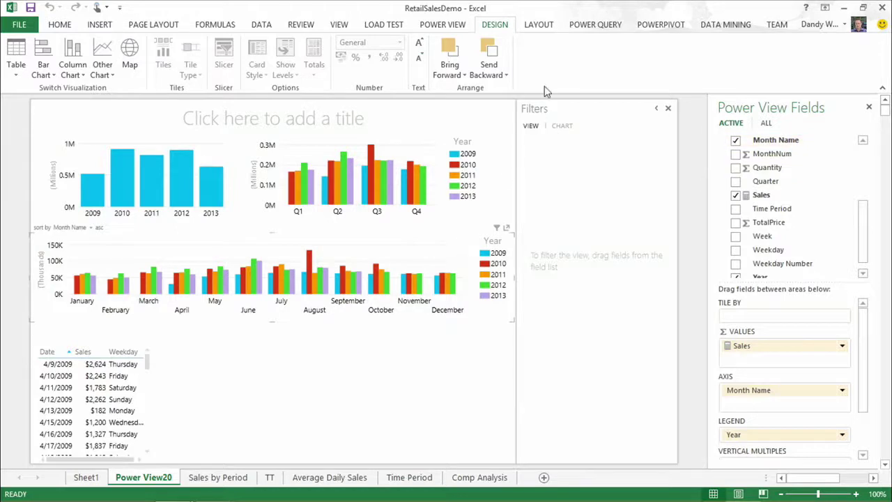
pyautogui.click(540, 27)
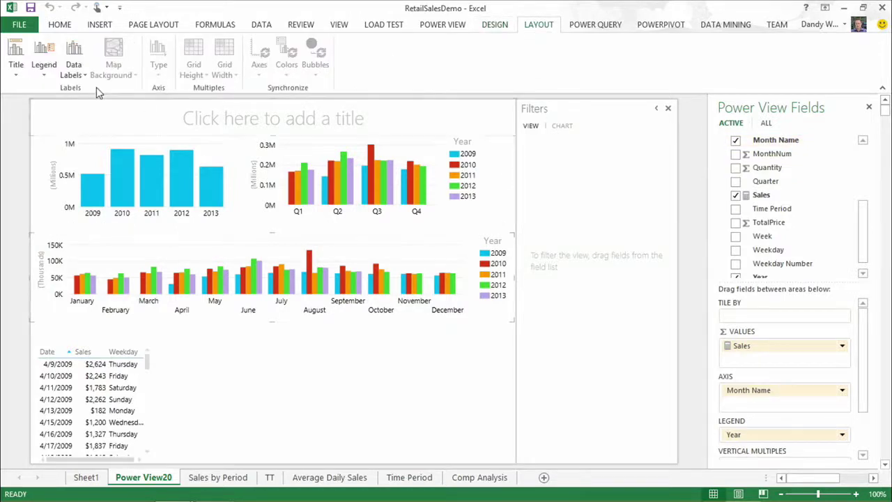
pyautogui.click(44, 68)
pyautogui.click(44, 92)
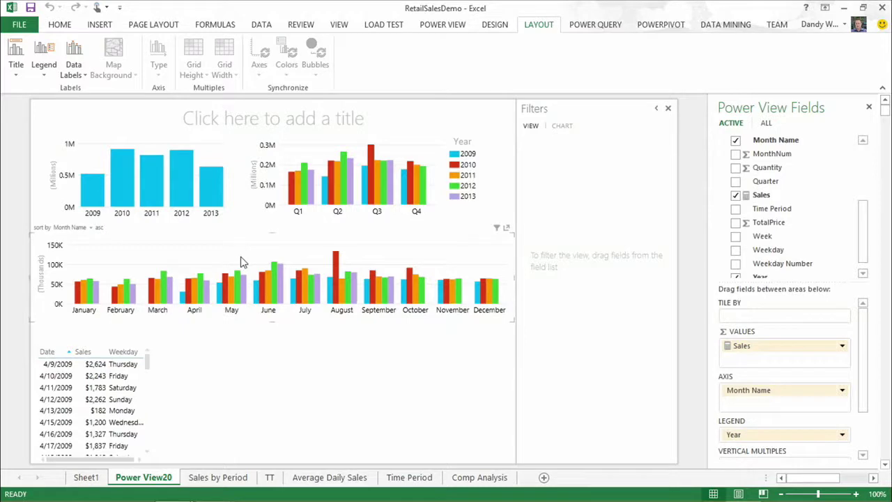
pyautogui.moveTo(182, 301)
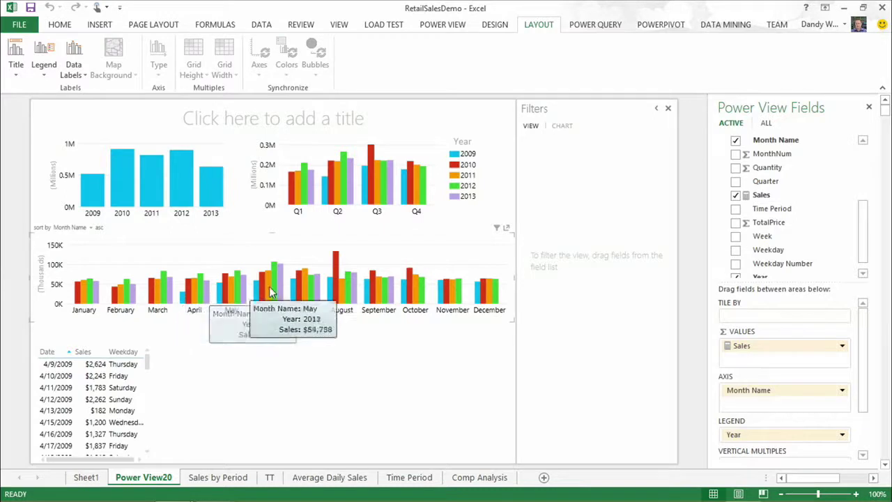
pyautogui.moveTo(339, 263)
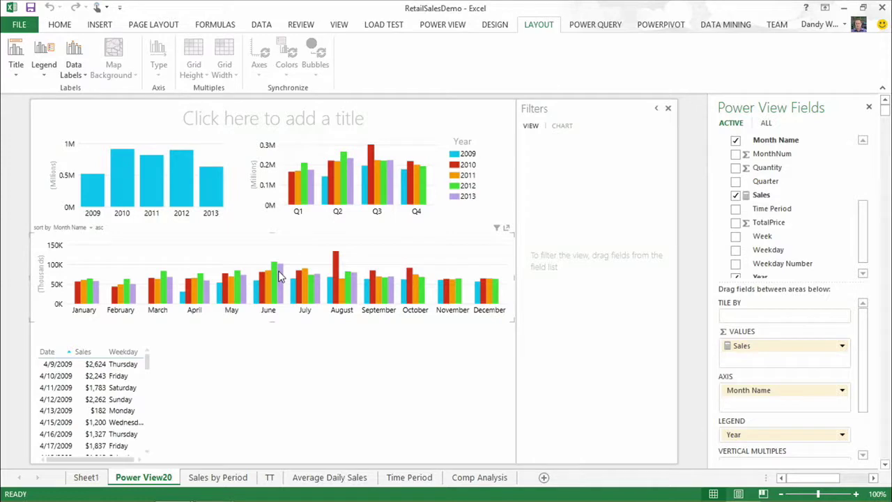
# Reduce the height of the monthly chart slightly from its lower edge.
pyautogui.moveTo(279, 271)
pyautogui.moveTo(269, 318)
pyautogui.mouseDown()
pyautogui.moveTo(272, 299)
pyautogui.moveTo(276, 310)
pyautogui.mouseUp()
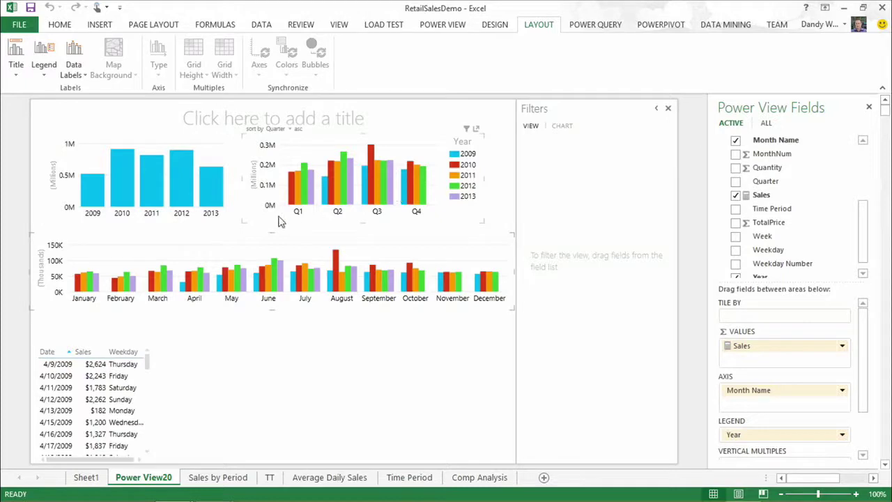
# Switch to the Sales by Period report and examine the data label options of its yearly sales chart.
pyautogui.click(206, 478)
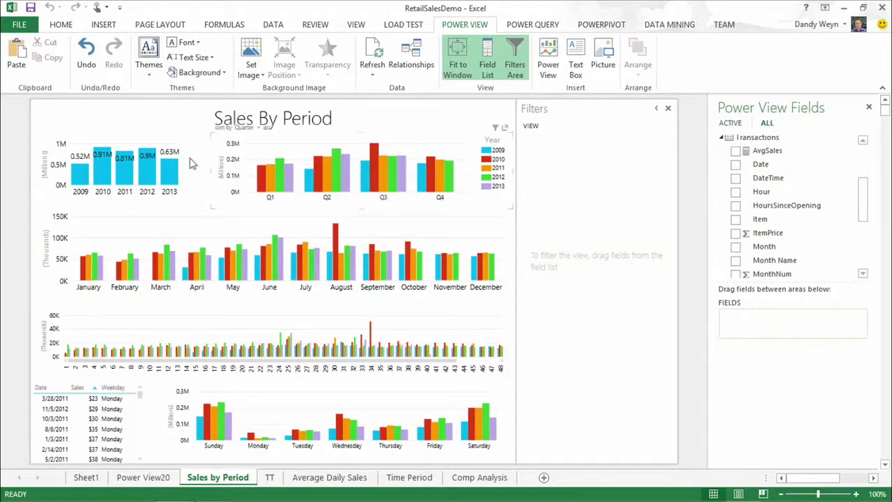
pyautogui.click(168, 170)
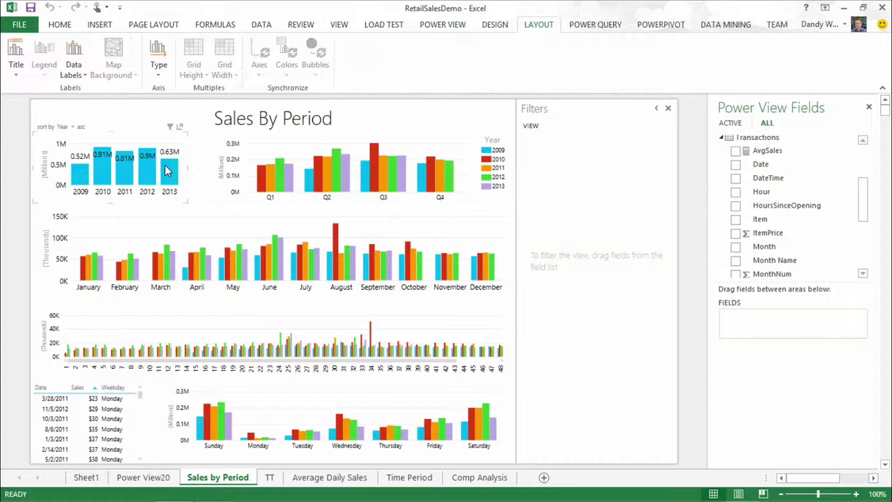
pyautogui.click(168, 170)
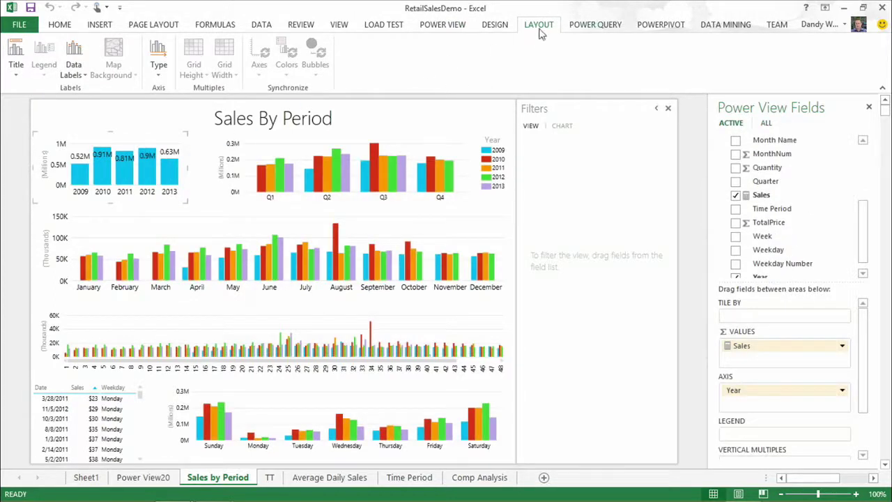
pyautogui.click(78, 73)
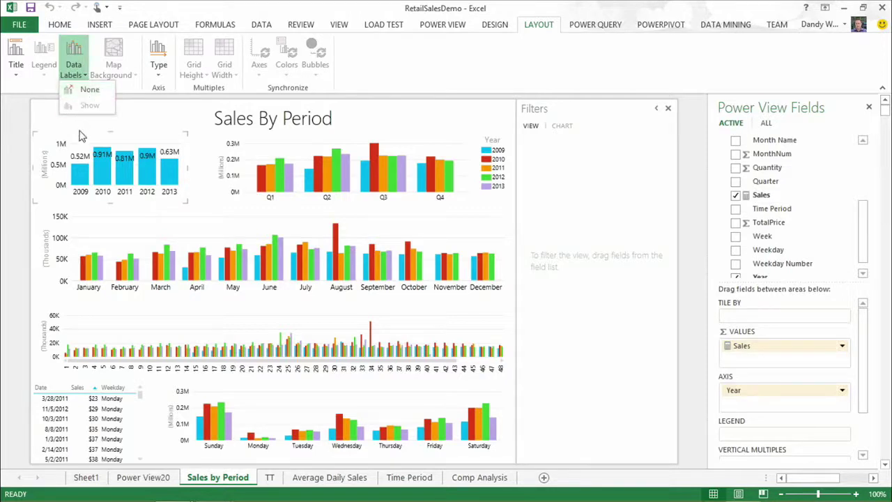
pyautogui.click(132, 125)
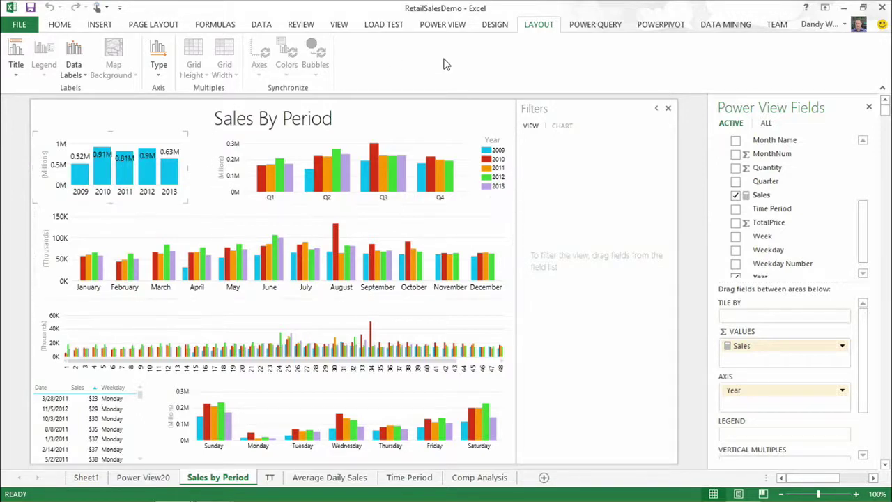
# Apply the dark red theme with a serif font to the report and give it the solid pale yellow-green background.
pyautogui.click(450, 25)
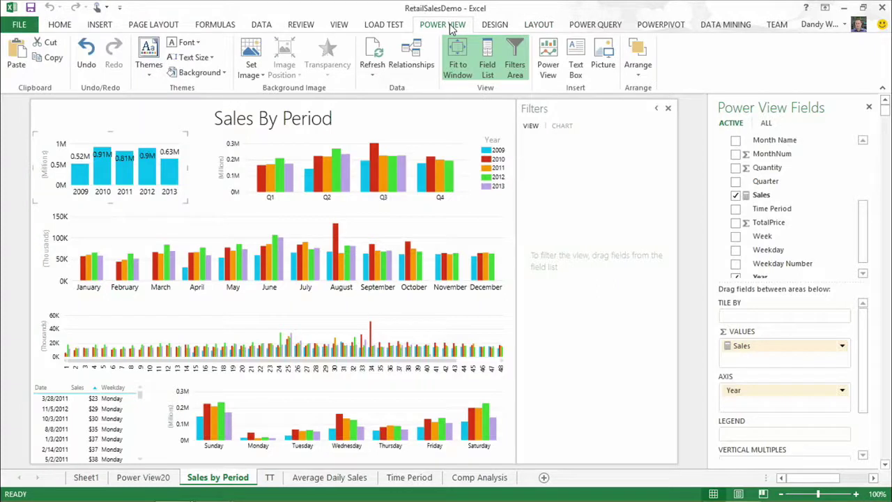
pyautogui.click(151, 74)
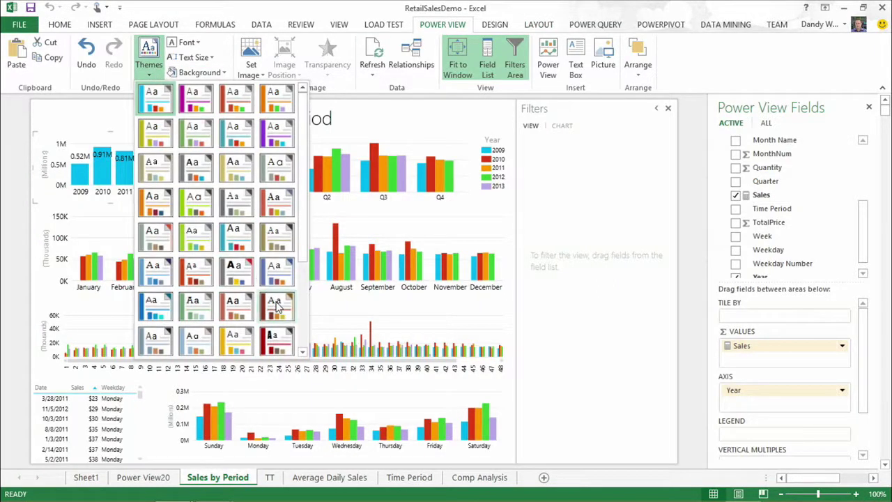
pyautogui.press('Escape')
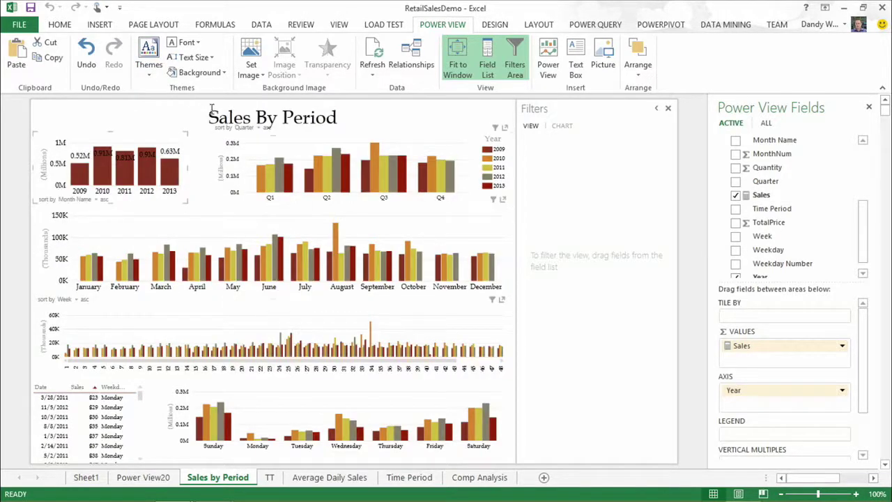
pyautogui.click(192, 73)
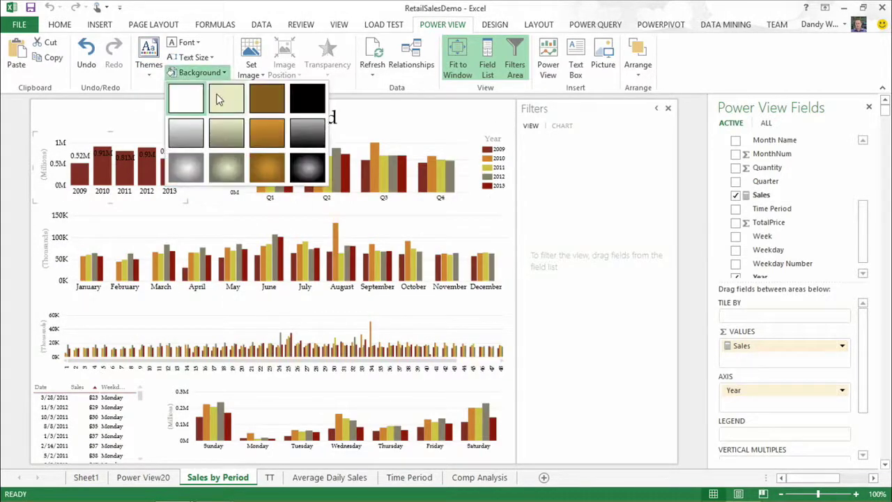
pyautogui.click(218, 98)
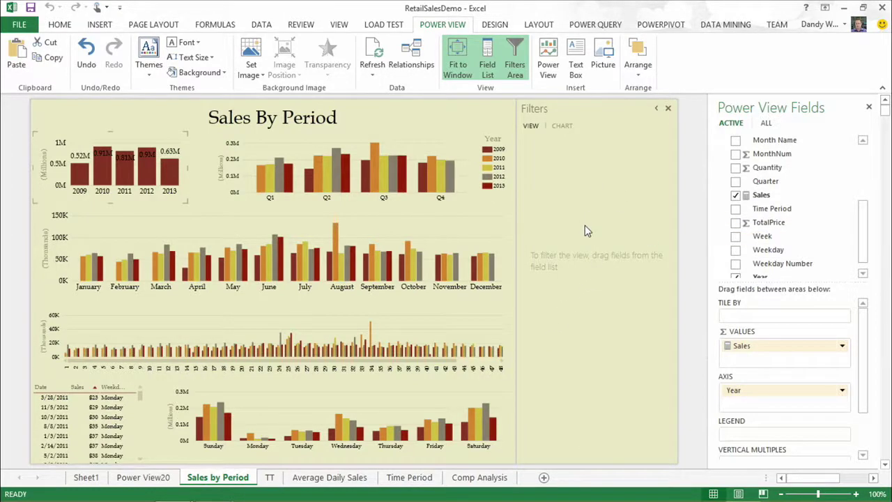
# Add Year as a filter for the whole view and limit its range to 2011 or earlier.
pyautogui.scroll(-1, 862, 251)
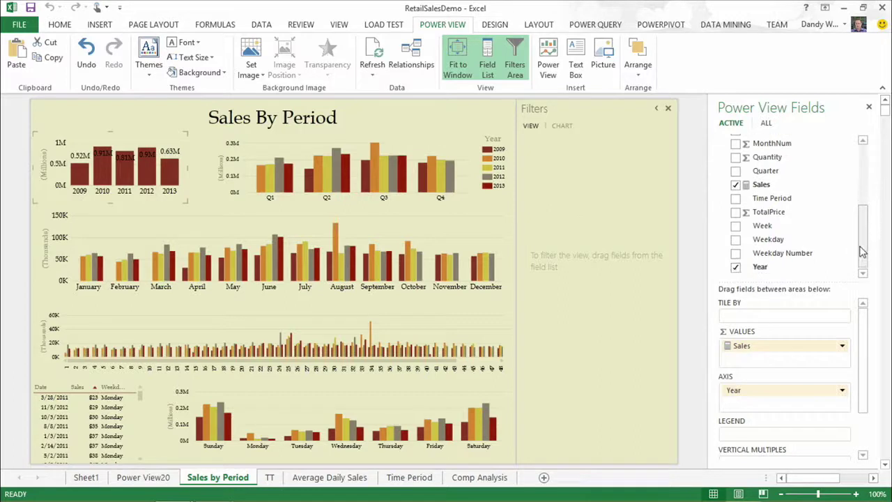
pyautogui.moveTo(759, 269); pyautogui.dragTo(559, 167)
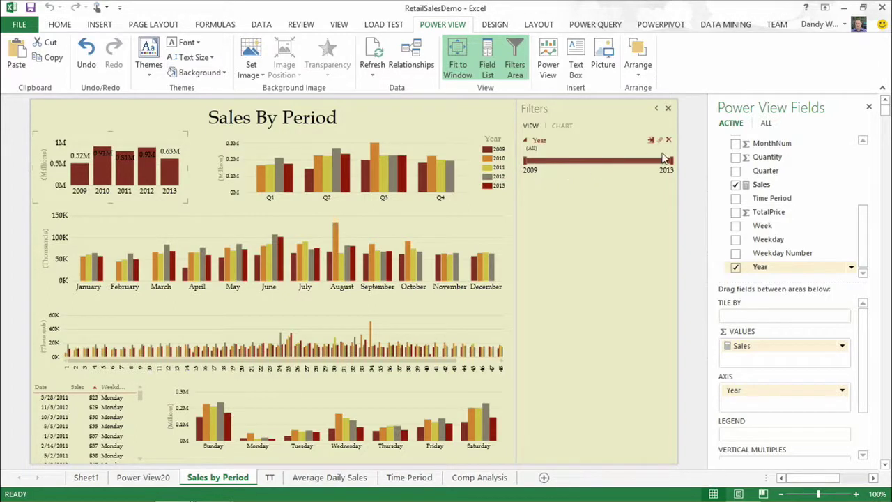
pyautogui.moveTo(670, 161); pyautogui.dragTo(608, 163)
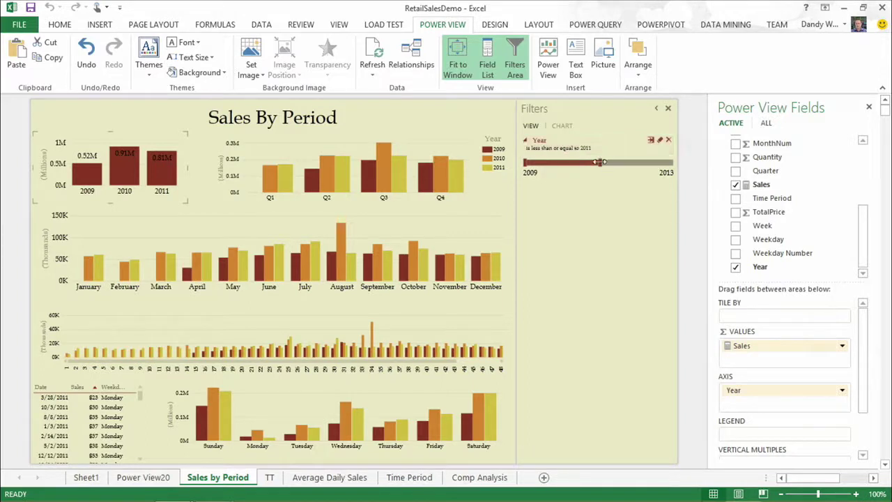
# Change the Year filter to a value list with only 2011 selected, and add a Weekday view filter set to Tuesday.
pyautogui.click(651, 141)
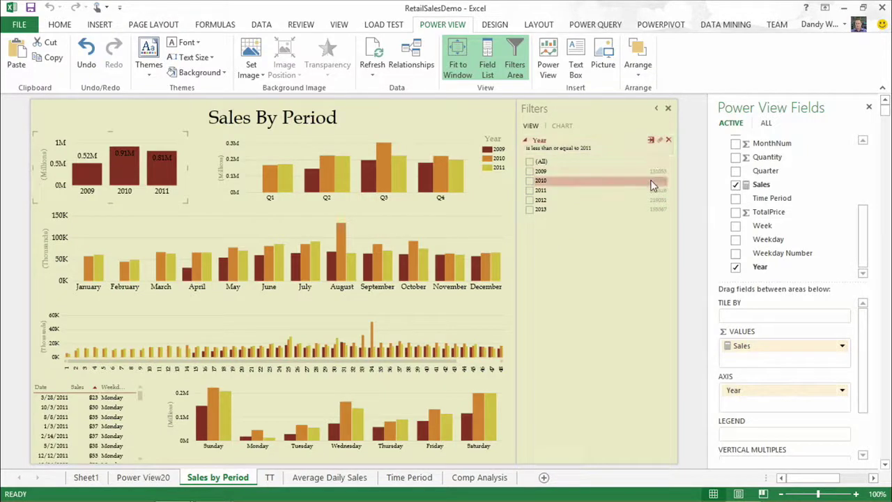
pyautogui.click(529, 190)
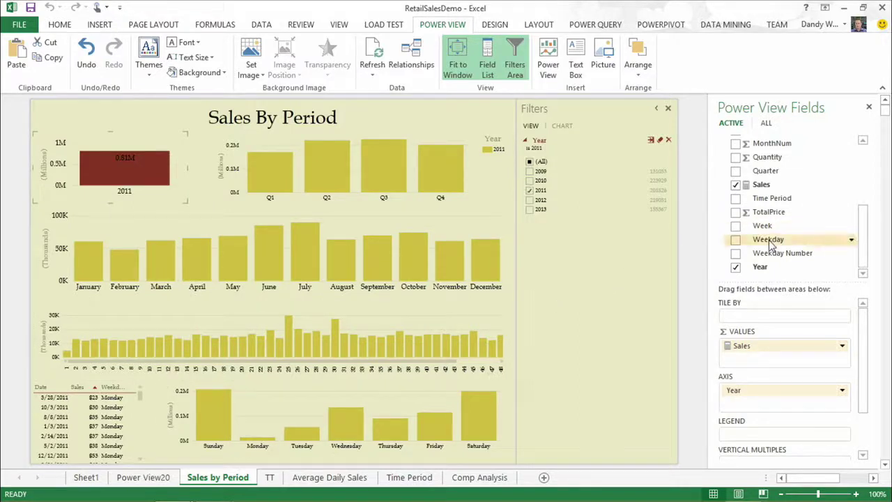
pyautogui.moveTo(767, 239); pyautogui.dragTo(565, 245)
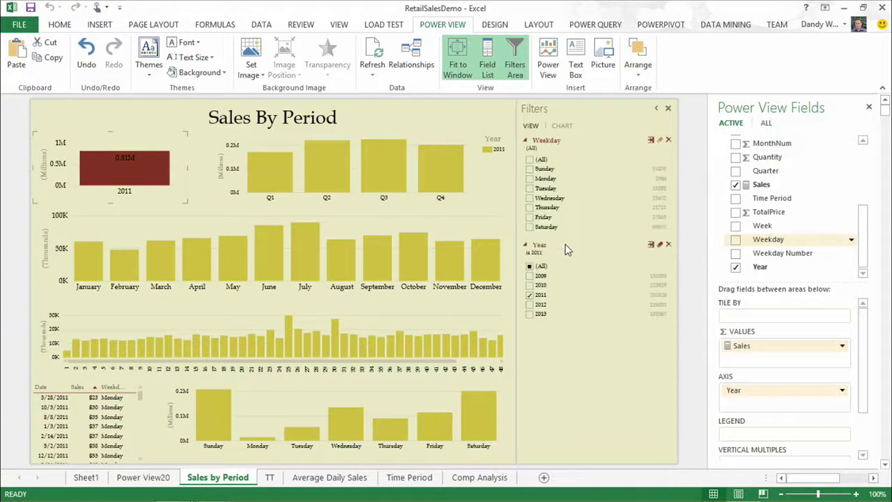
pyautogui.click(529, 189)
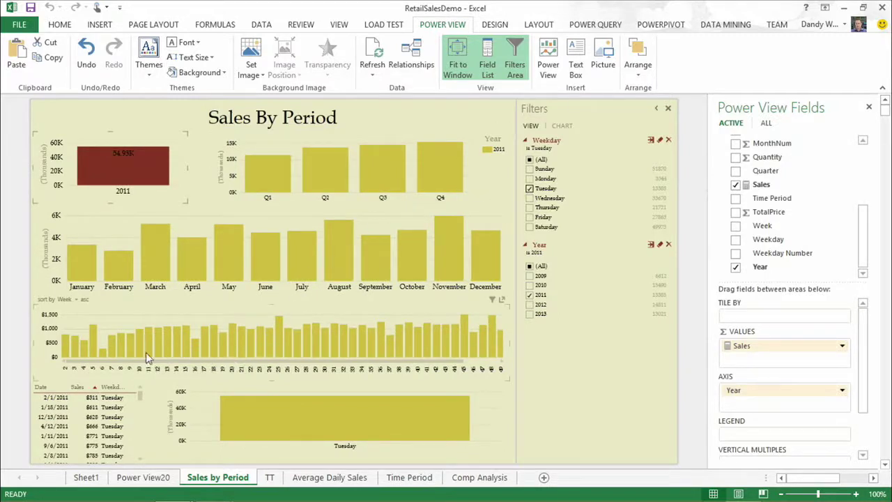
# Highlight week 6 of 2011 in the weekly chart to check its date in the table, and clear the highlight.
pyautogui.moveTo(109, 361); pyautogui.dragTo(82, 362)
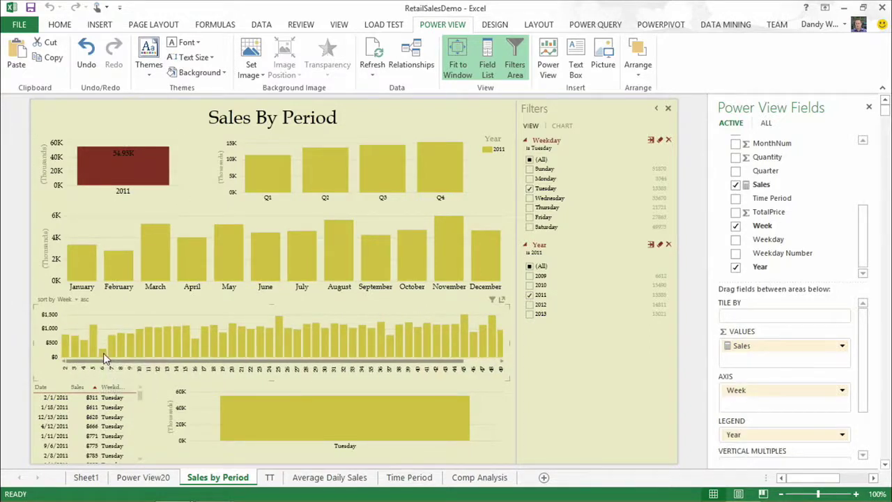
pyautogui.click(103, 353)
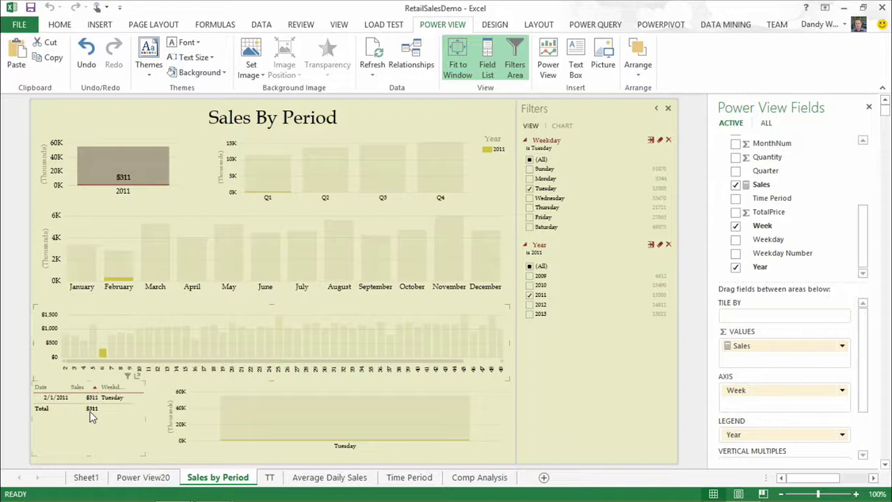
pyautogui.moveTo(95, 353)
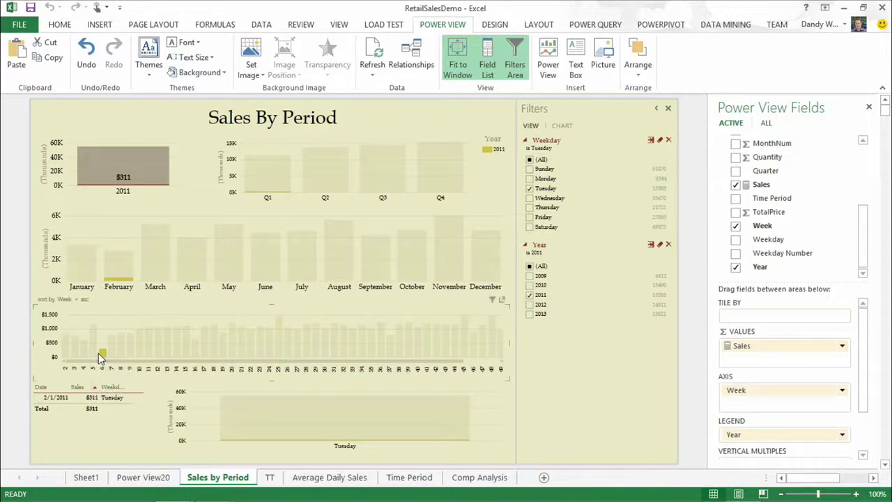
pyautogui.click(101, 354)
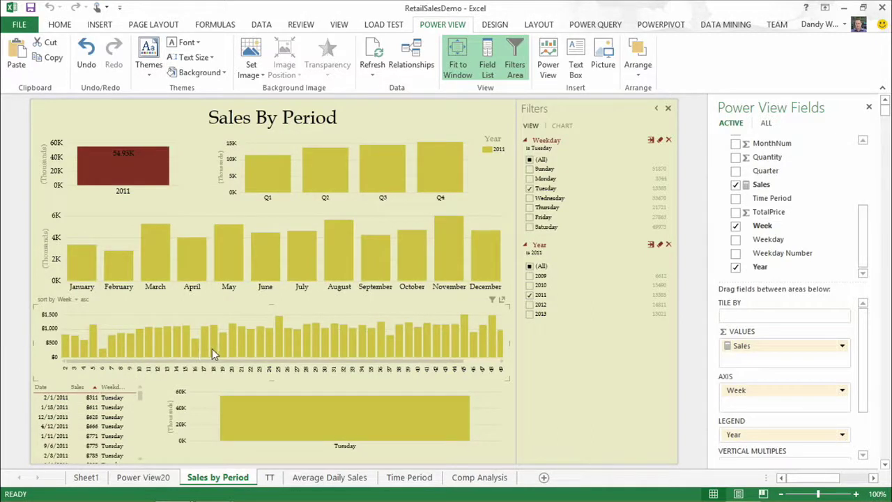
# Highlight week 16 and week 17 of 2011 in the weekly chart to compare their dates and Tuesday sales.
pyautogui.moveTo(195, 351)
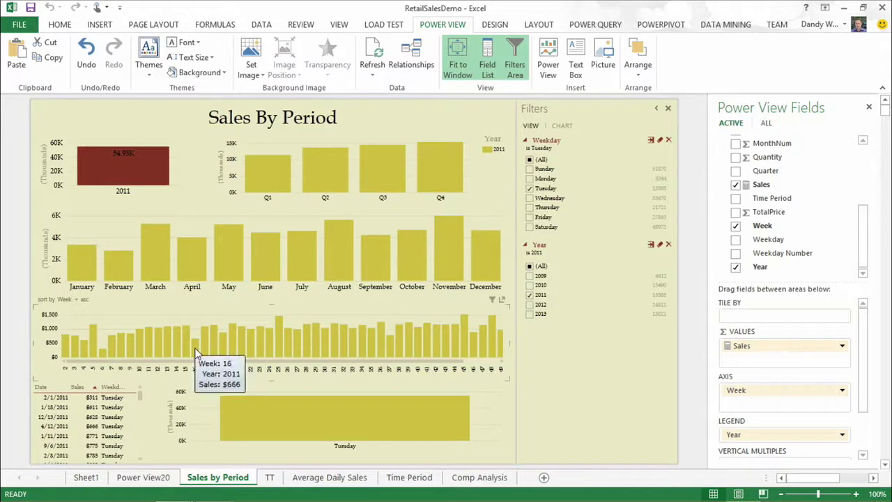
pyautogui.click(196, 352)
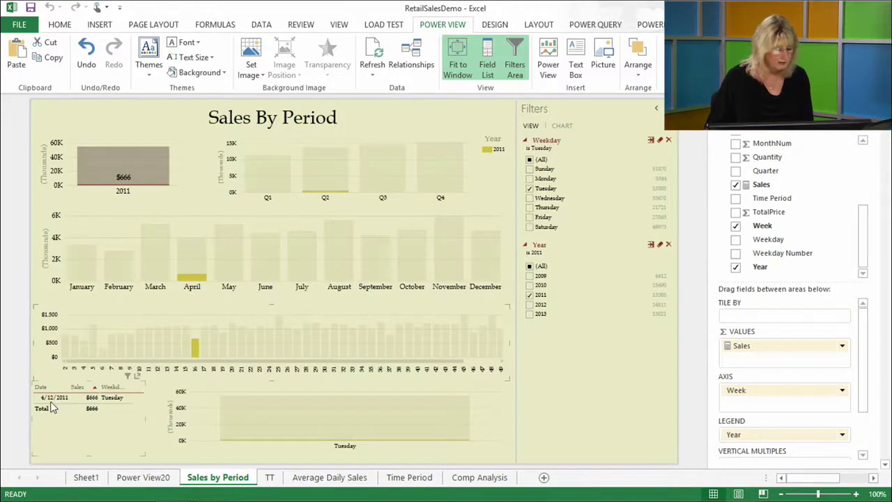
pyautogui.moveTo(197, 352)
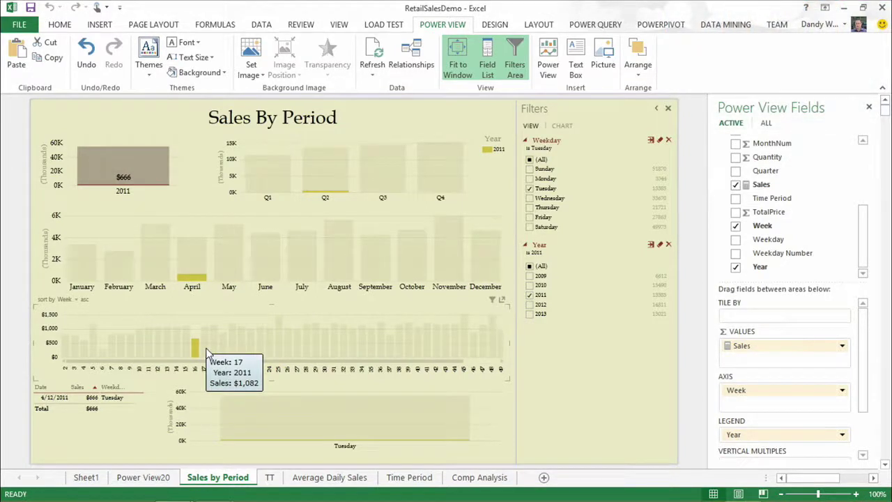
pyautogui.click(205, 348)
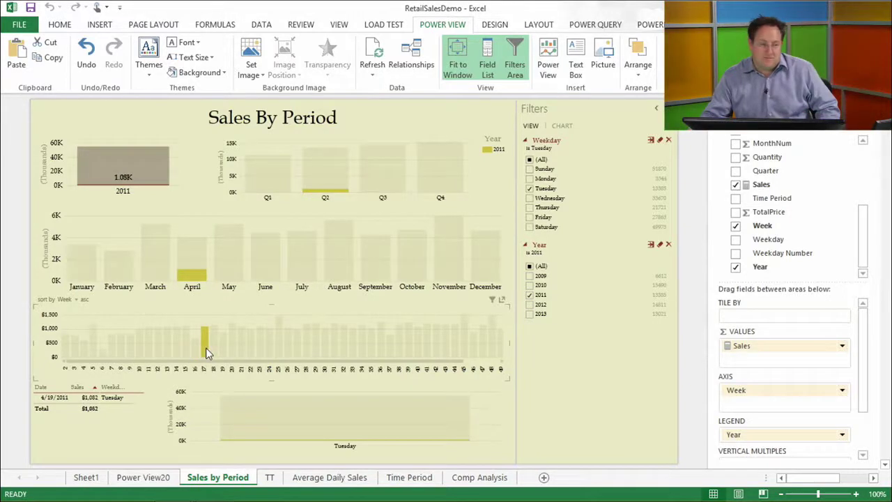
pyautogui.moveTo(191, 359)
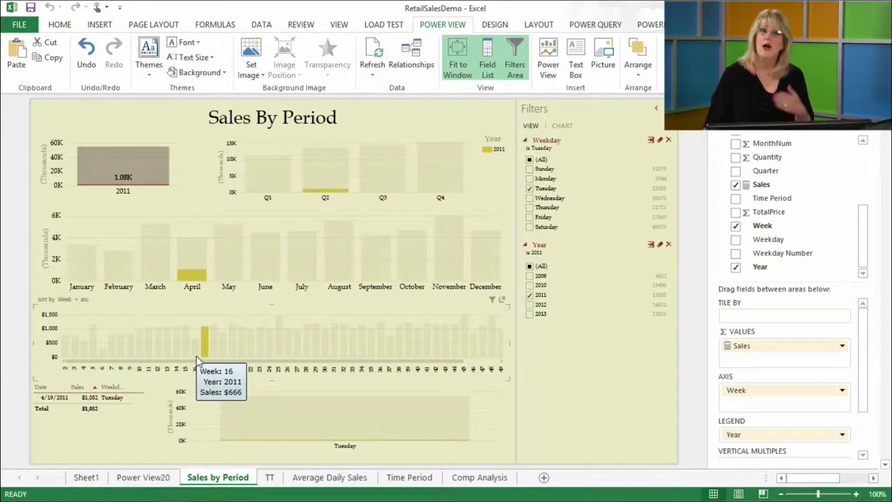
# View the TT sheet briefly, return to Sales by Period and add 2012 to the Year filter.
pyautogui.click(271, 478)
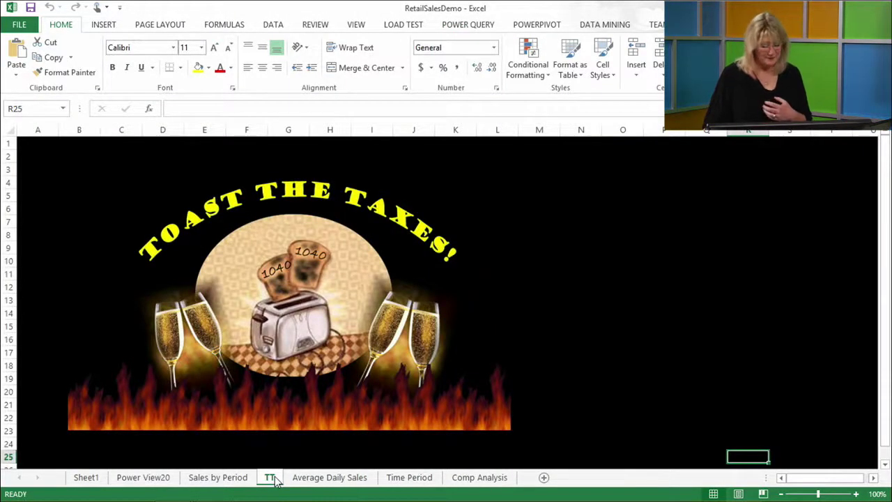
pyautogui.click(246, 480)
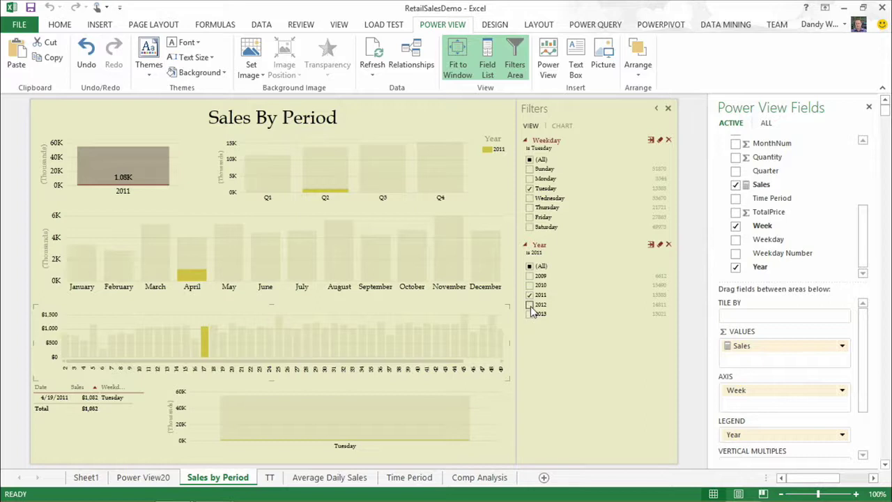
pyautogui.click(530, 304)
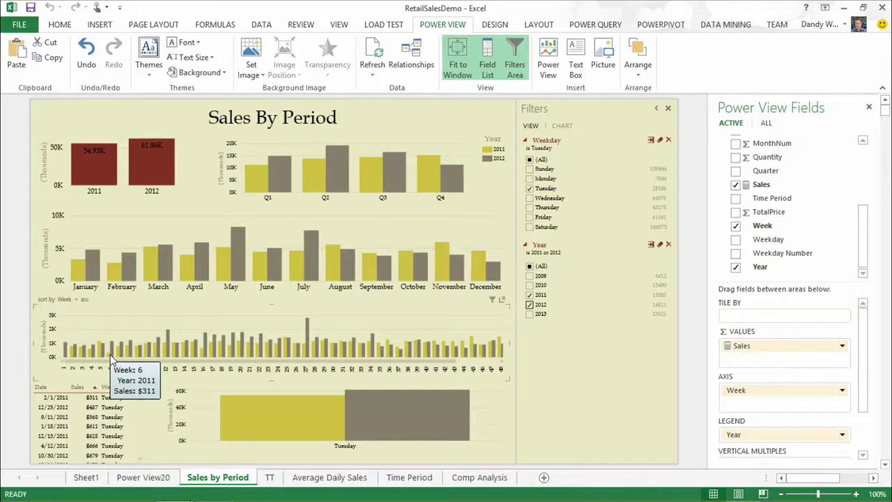
# Highlight weeks 16, 15 and 27 of 2012 one after another in the weekly chart to examine their dates and sales.
pyautogui.click(205, 348)
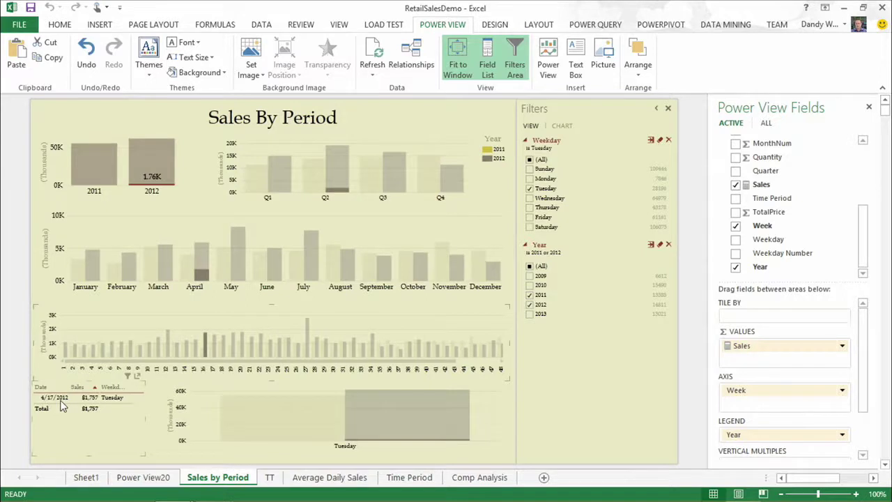
pyautogui.moveTo(198, 350)
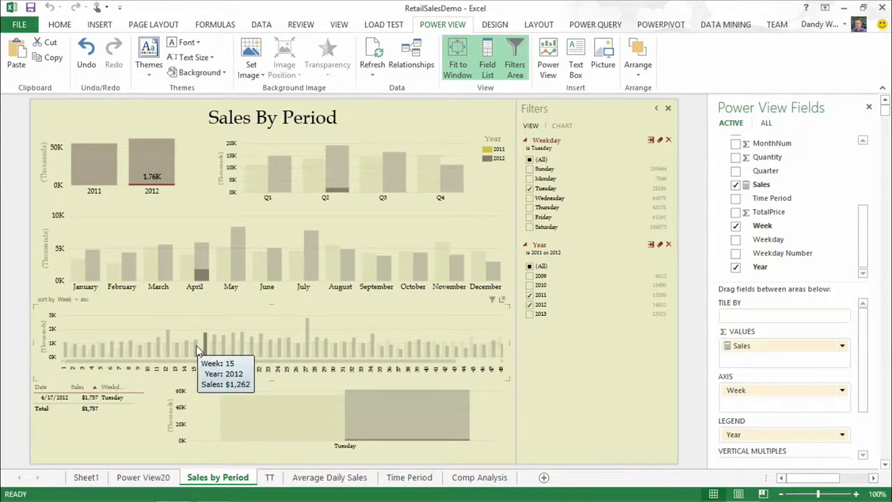
pyautogui.click(195, 345)
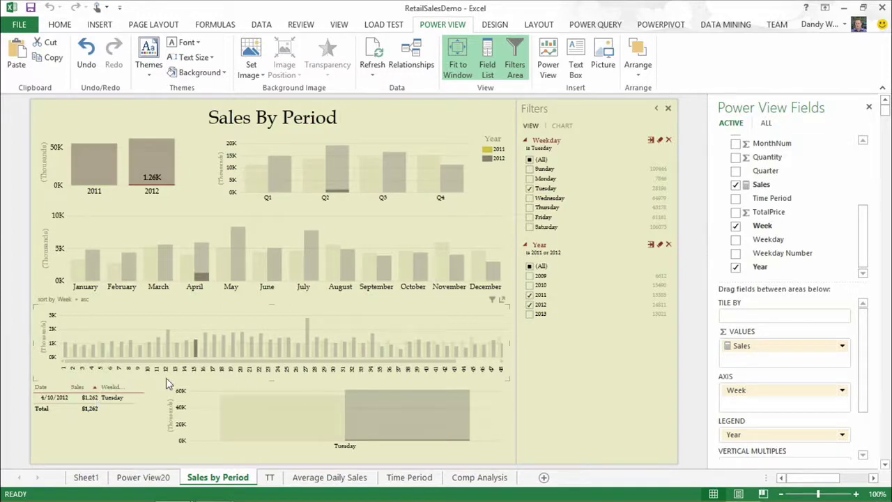
pyautogui.moveTo(188, 363)
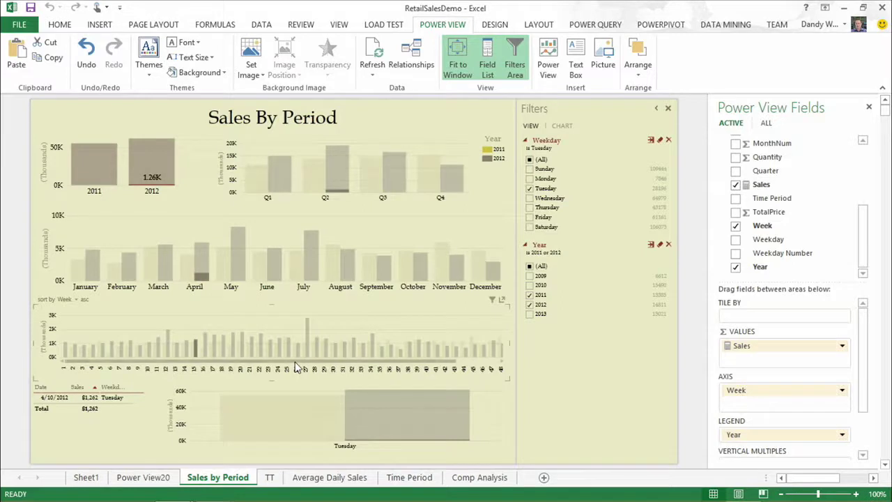
pyautogui.click(308, 328)
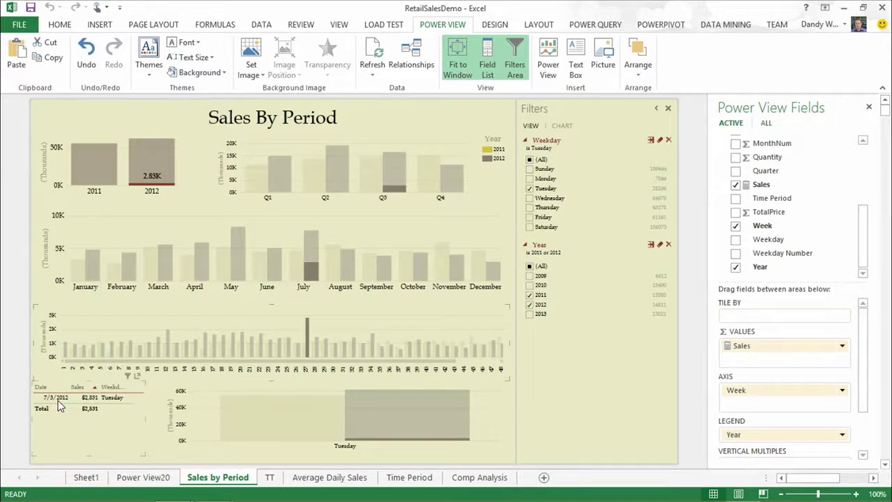
# Clear the week highlight in the weekly chart and open the Average Daily Sales sheet.
pyautogui.click(304, 342)
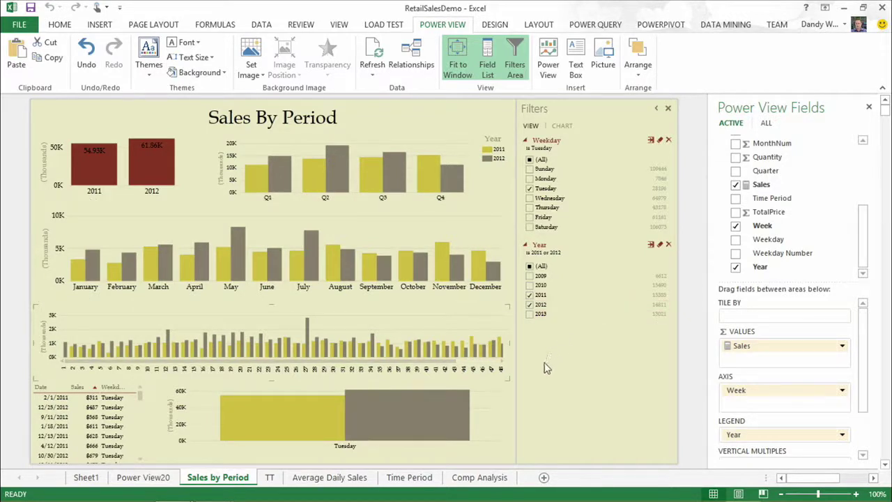
pyautogui.moveTo(371, 358)
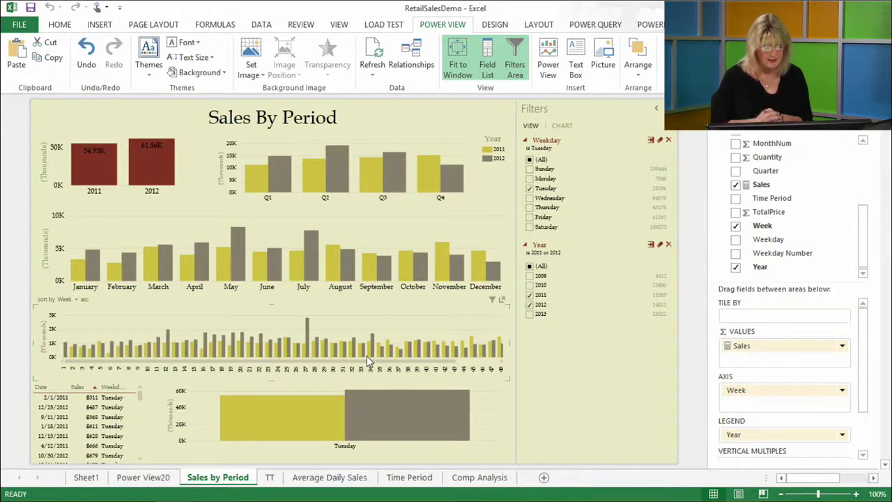
pyautogui.moveTo(337, 488)
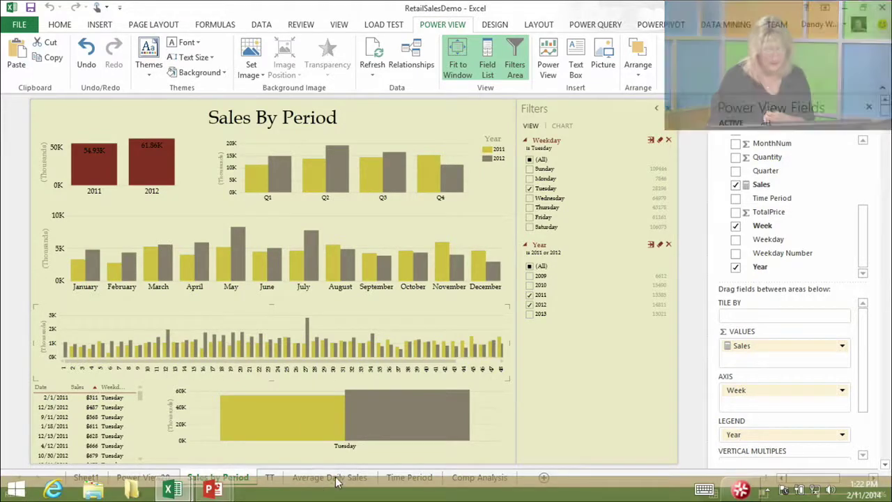
pyautogui.click(338, 478)
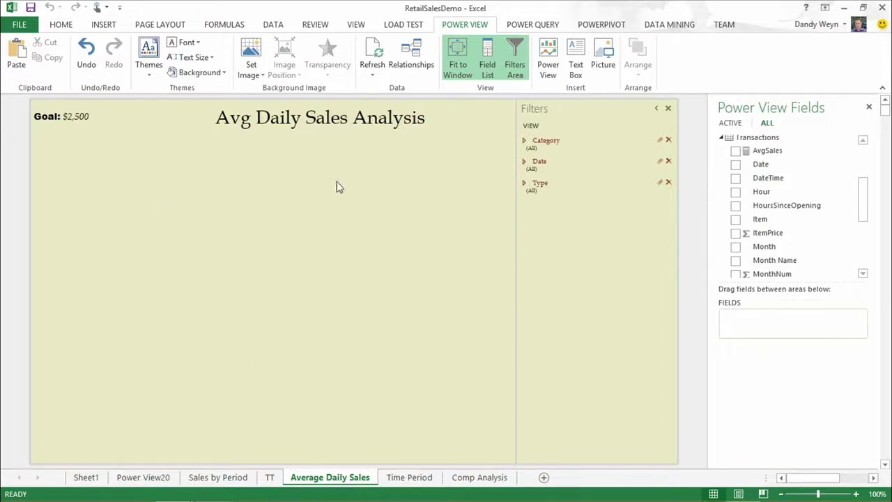
# Build a table on the blank report with the Transactions fields Year, Sales, Month Name, Weekday and AvgSales.
pyautogui.moveTo(862, 199); pyautogui.dragTo(858, 258)
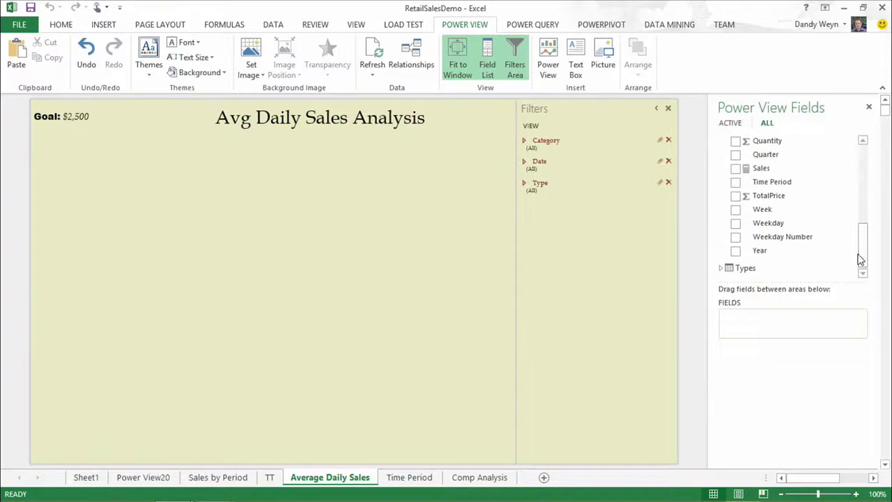
pyautogui.click(736, 251)
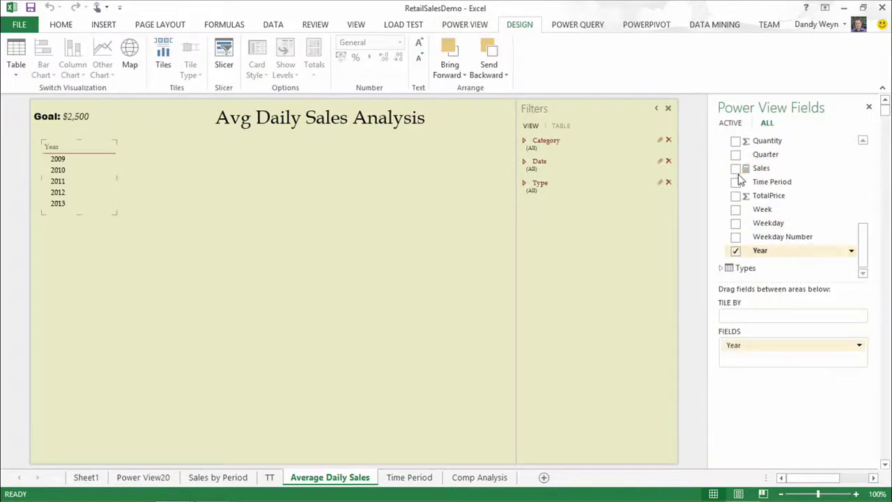
pyautogui.moveTo(862, 249)
pyautogui.mouseDown()
pyautogui.moveTo(860, 202)
pyautogui.moveTo(863, 247)
pyautogui.mouseUp()
pyautogui.click(735, 239)
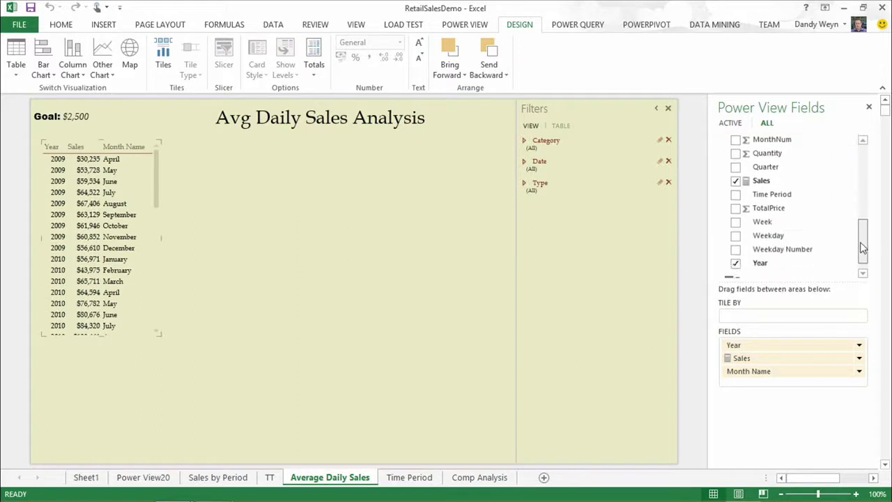
pyautogui.click(737, 237)
pyautogui.moveTo(860, 241); pyautogui.dragTo(863, 179)
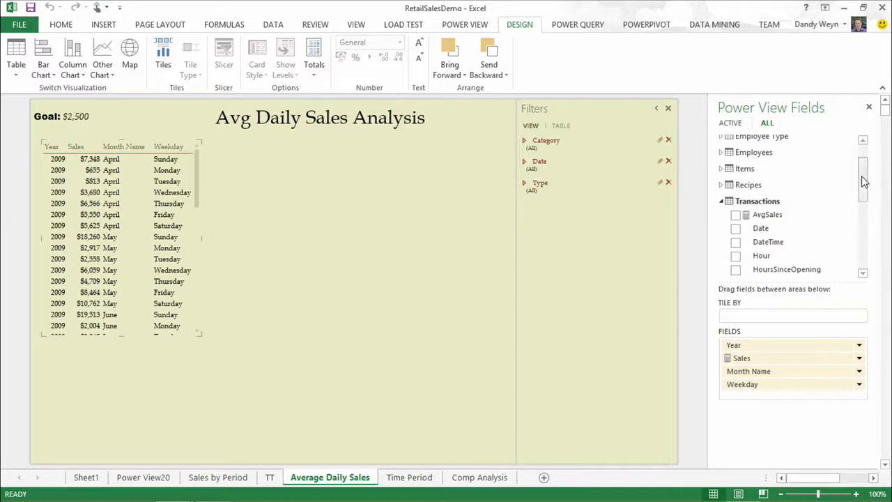
pyautogui.click(735, 217)
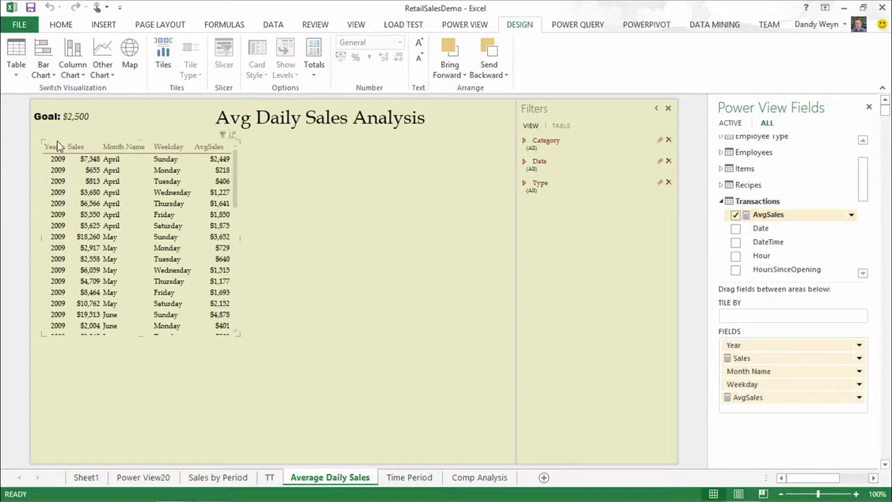
# Move the sales table to the middle of the report, beneath the Avg Daily Sales Analysis title.
pyautogui.click(126, 148)
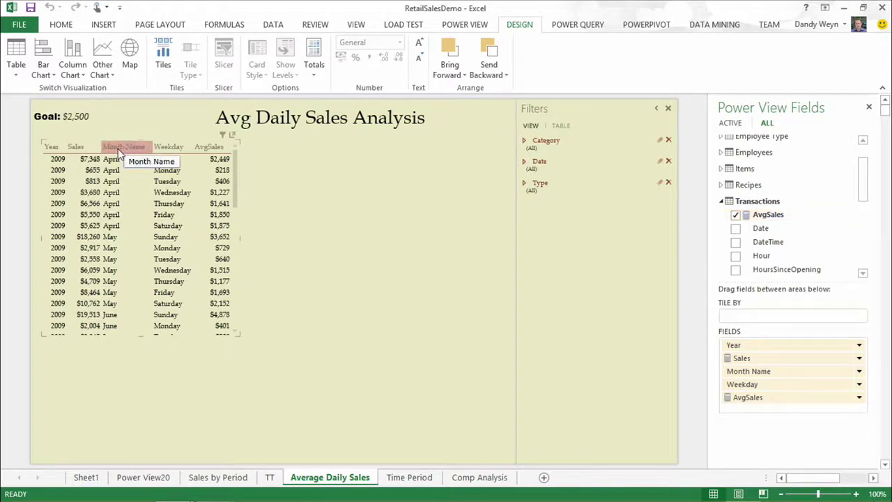
pyautogui.moveTo(77, 149); pyautogui.dragTo(222, 152)
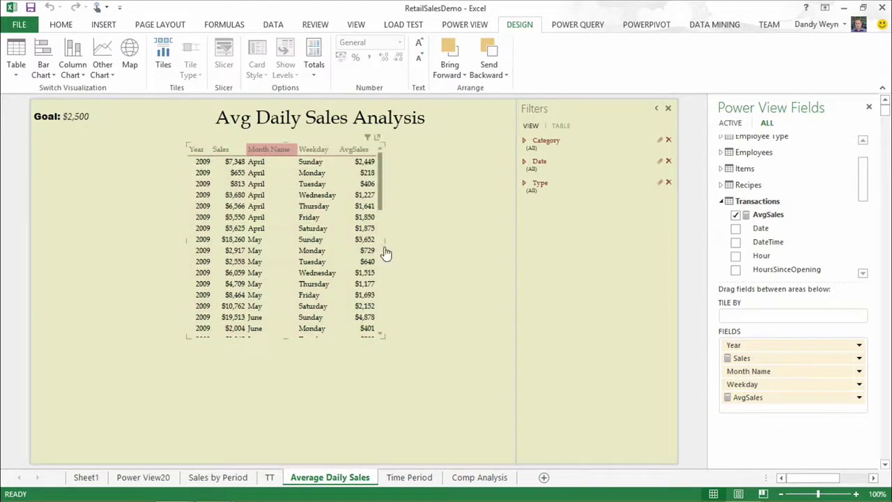
pyautogui.moveTo(383, 204); pyautogui.dragTo(384, 155)
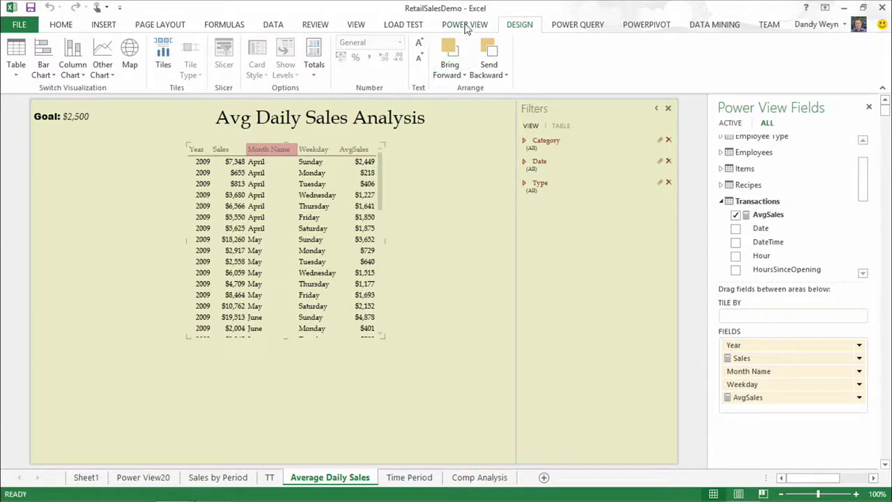
# Start a new PowerPivot KPI based on AvgSales with an absolute target value of 2500.
pyautogui.click(632, 28)
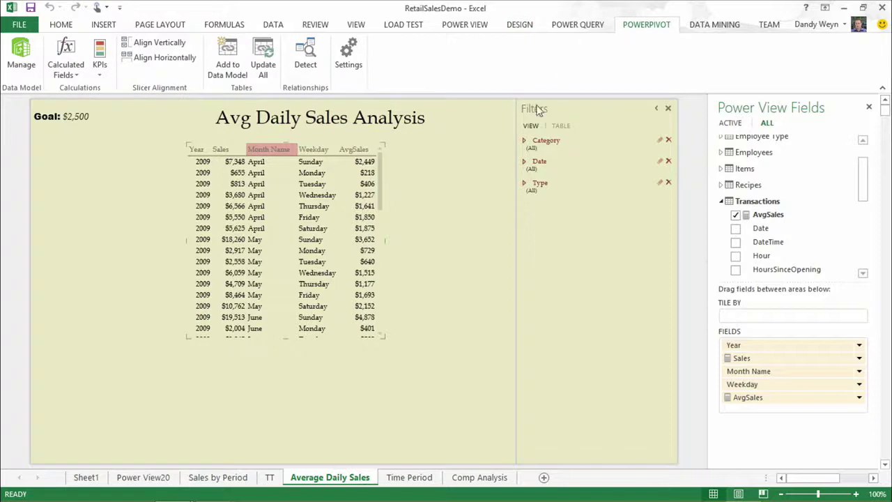
pyautogui.click(101, 74)
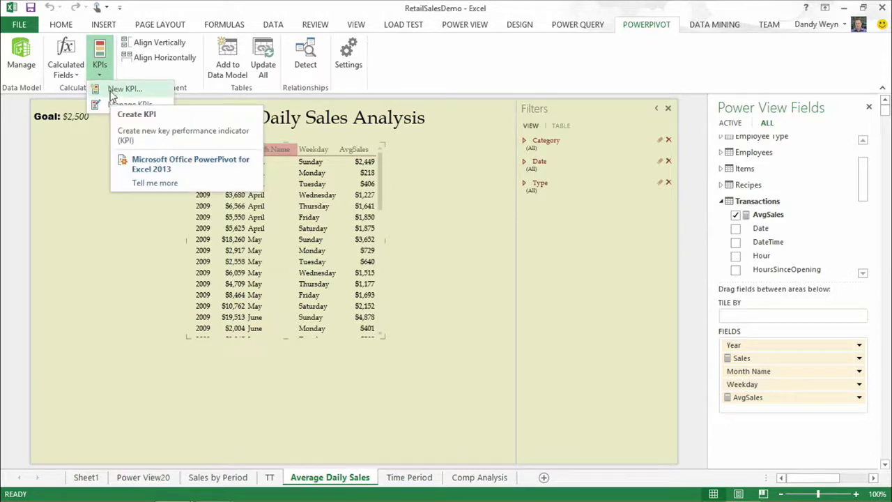
pyautogui.click(119, 89)
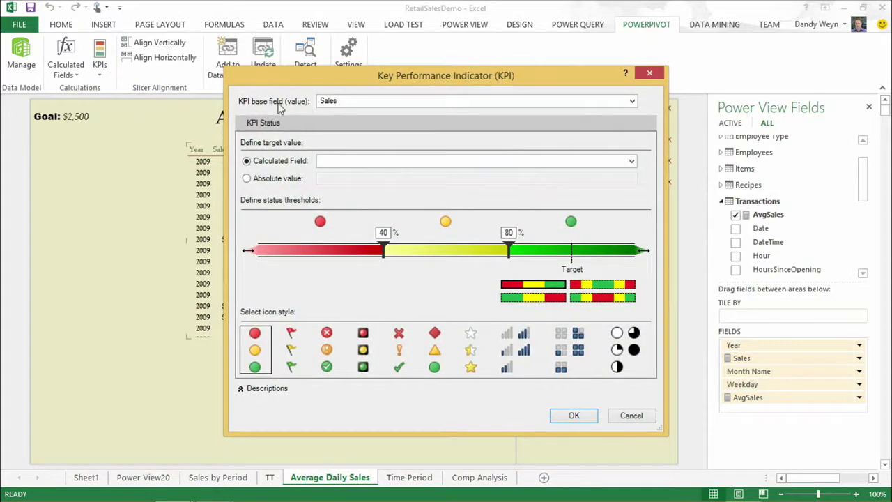
pyautogui.click(362, 103)
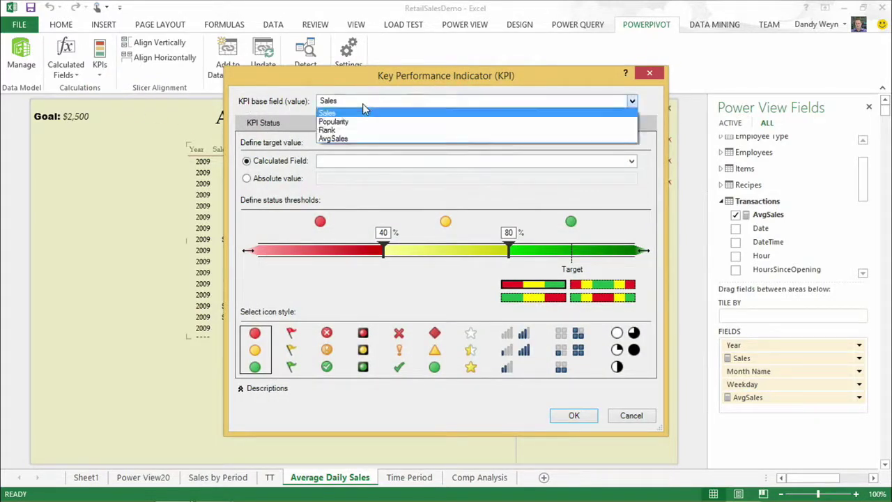
pyautogui.click(354, 140)
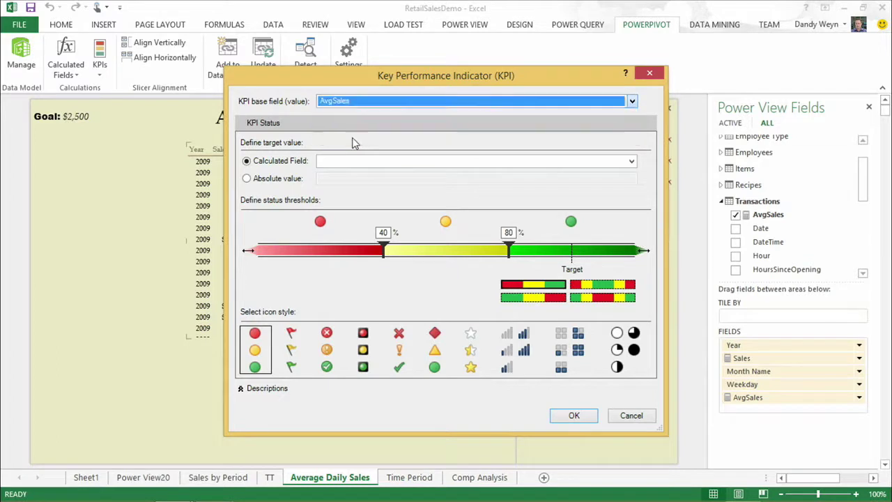
pyautogui.click(279, 180)
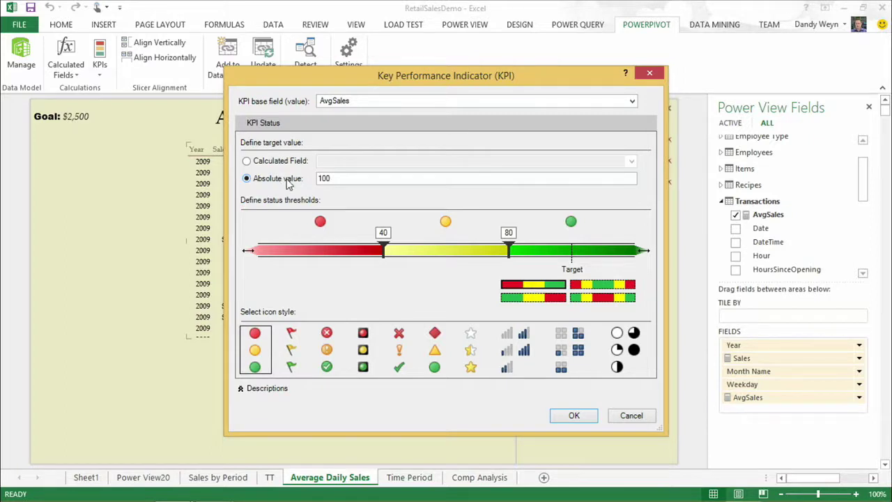
pyautogui.moveTo(339, 179); pyautogui.dragTo(319, 179)
pyautogui.write('25')
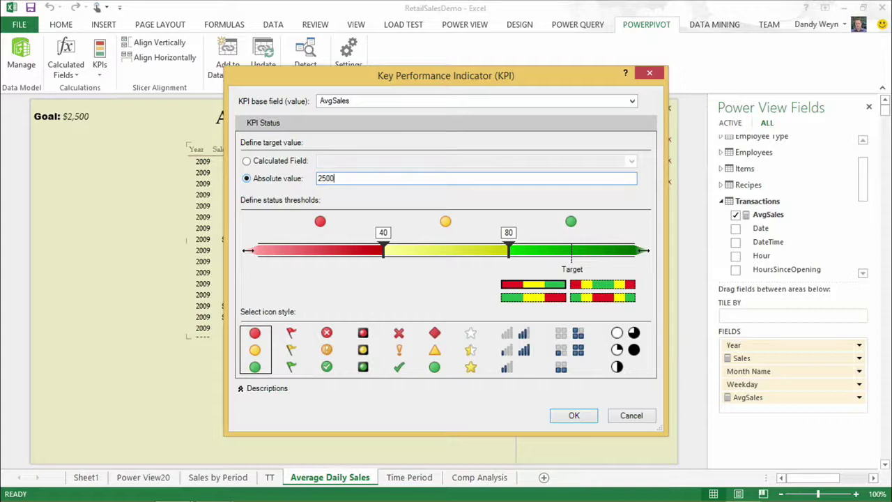
pyautogui.press('Tab')
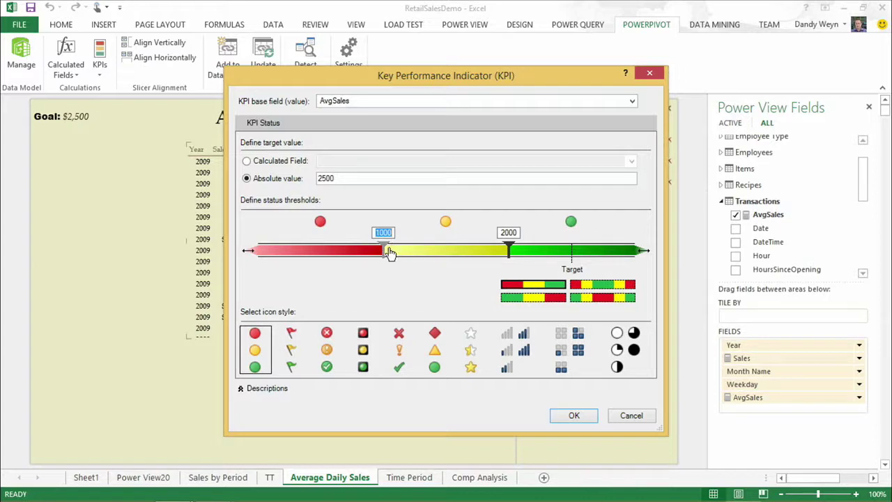
# Set the KPI status thresholds to 1800 and 2250, create the KPI and apply the data model changes to the report.
pyautogui.moveTo(384, 250); pyautogui.dragTo(486, 252)
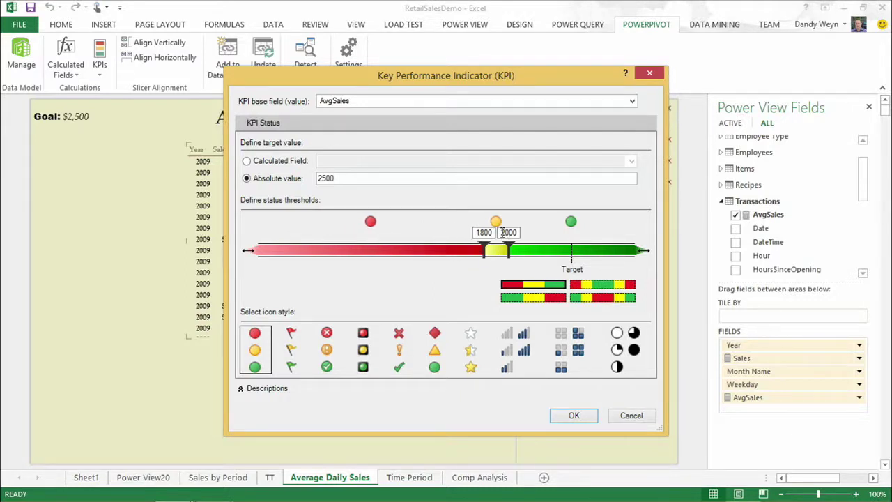
pyautogui.doubleClick(503, 232)
pyautogui.write('2250')
pyautogui.click(523, 237)
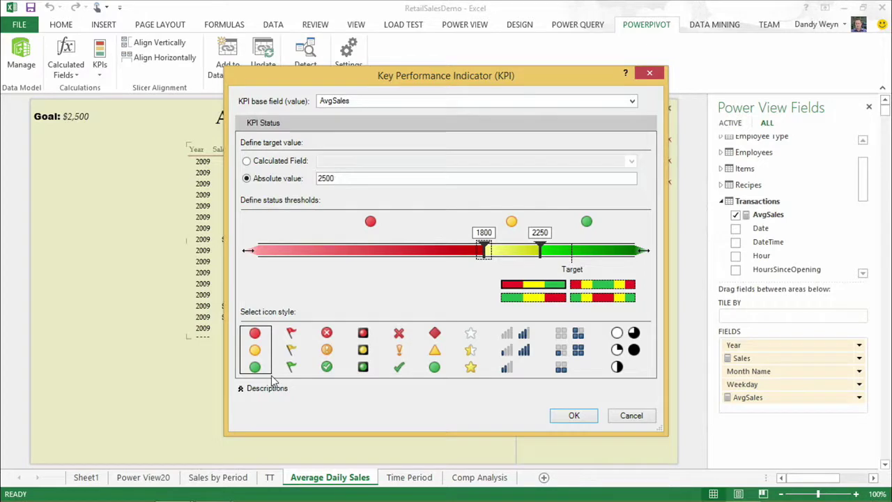
pyautogui.click(574, 416)
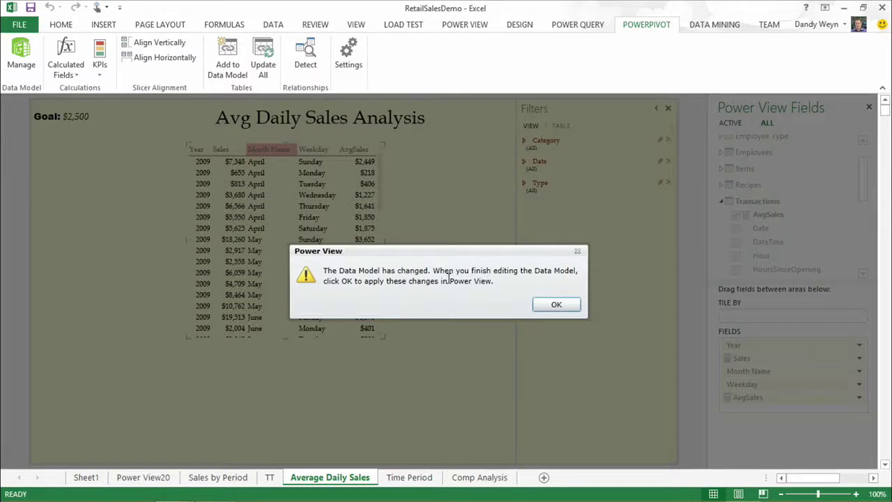
pyautogui.click(551, 307)
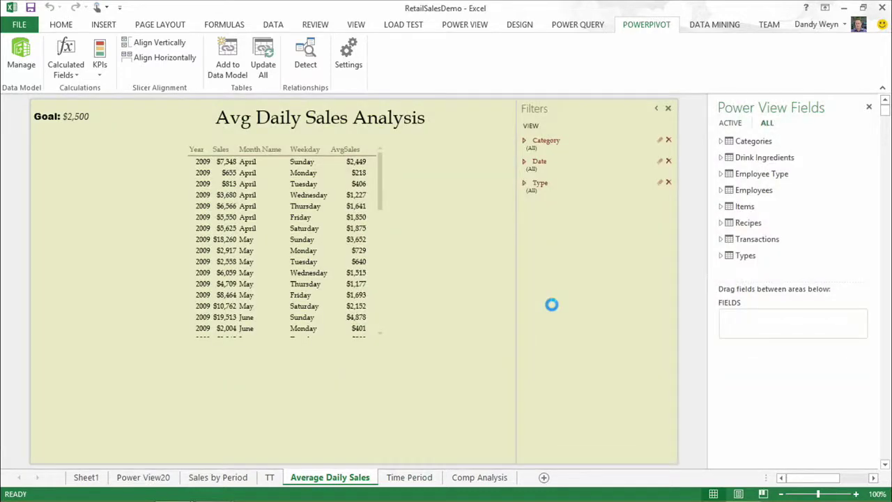
# Add the AvgSales KPI's Status field to the sales table and enlarge the table so all its columns fit.
pyautogui.click(721, 239)
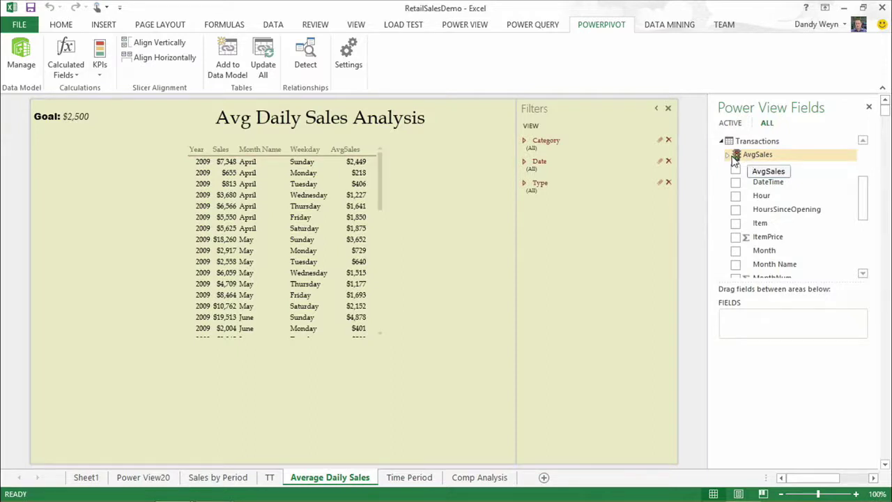
pyautogui.click(728, 157)
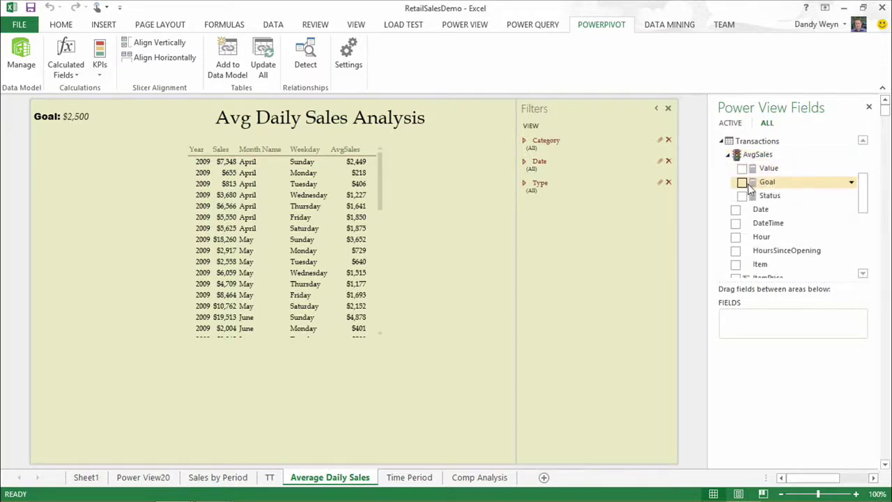
pyautogui.moveTo(749, 195)
pyautogui.mouseDown()
pyautogui.moveTo(418, 175)
pyautogui.moveTo(364, 183)
pyautogui.mouseUp()
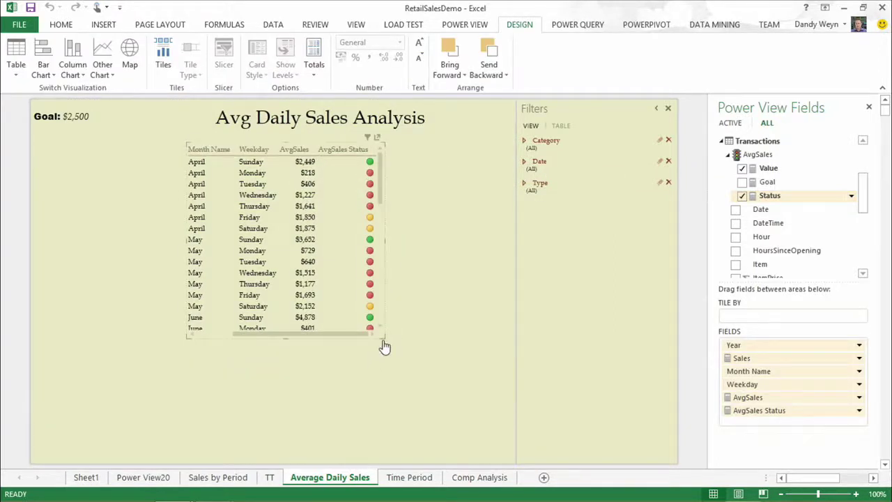
pyautogui.moveTo(384, 337); pyautogui.dragTo(478, 432)
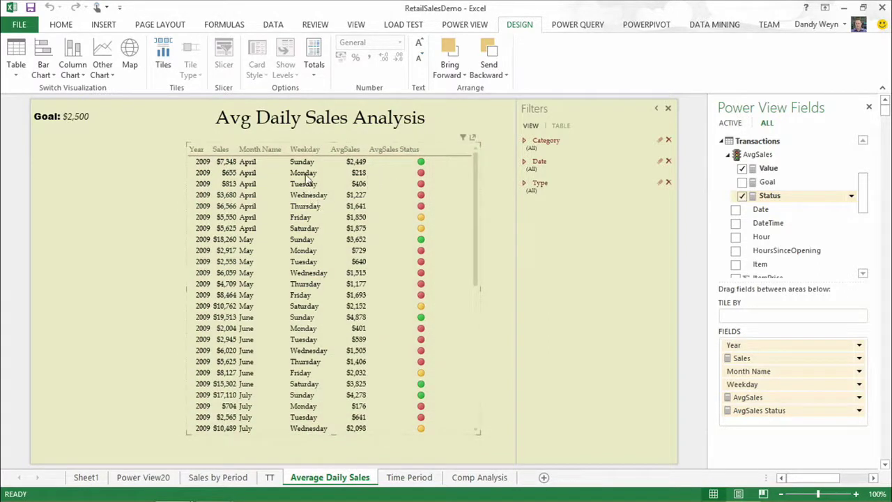
pyautogui.moveTo(474, 205)
pyautogui.mouseDown()
pyautogui.moveTo(472, 283)
pyautogui.moveTo(485, 198)
pyautogui.mouseUp()
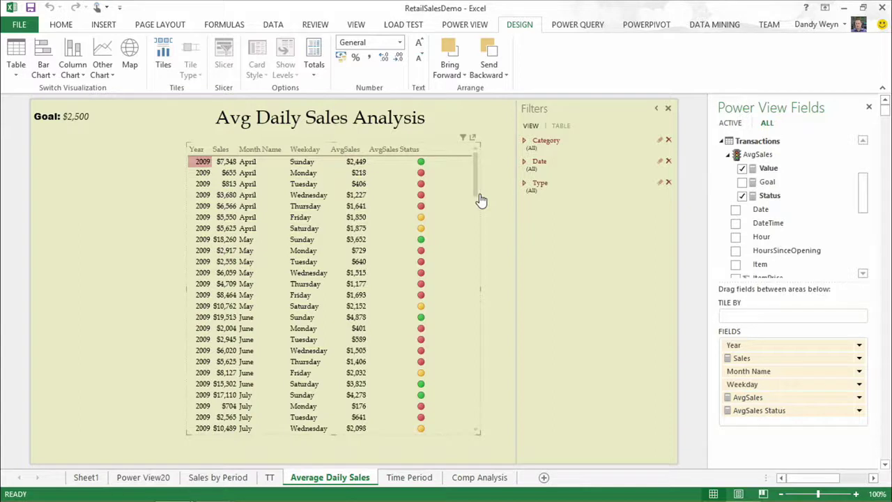
# Add Month Name to the blank area beside the sales table and convert it to a slicer.
pyautogui.click(129, 202)
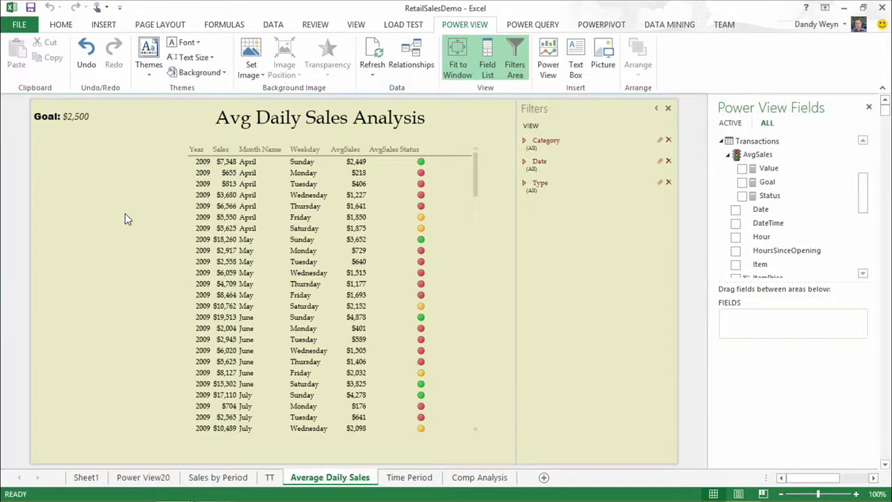
pyautogui.scroll(-1, 863, 202)
pyautogui.moveTo(863, 212); pyautogui.dragTo(862, 237)
pyautogui.moveTo(769, 166); pyautogui.dragTo(61, 197)
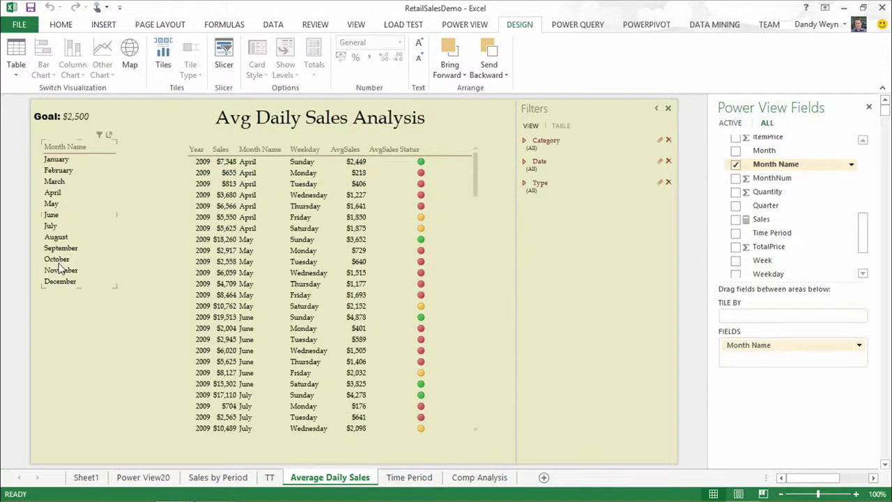
pyautogui.click(225, 53)
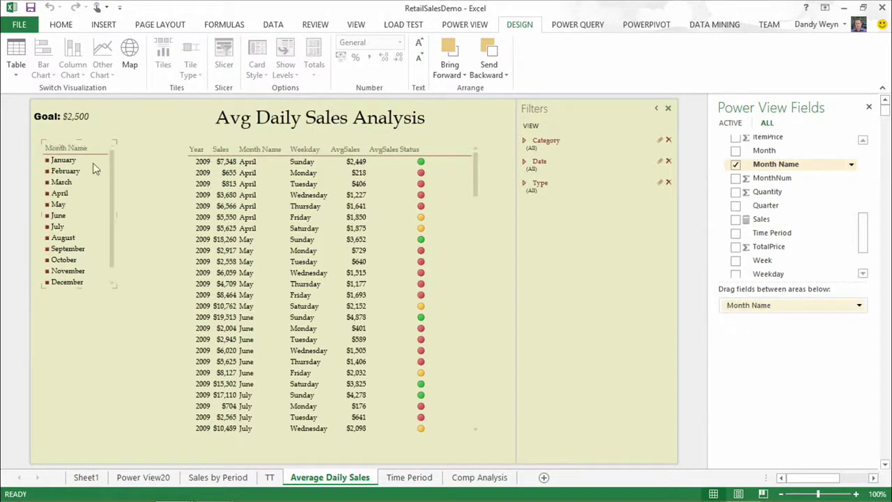
# Filter the table with the month slicer by May and by August to compare KPI statuses, and clear the slicer.
pyautogui.click(59, 204)
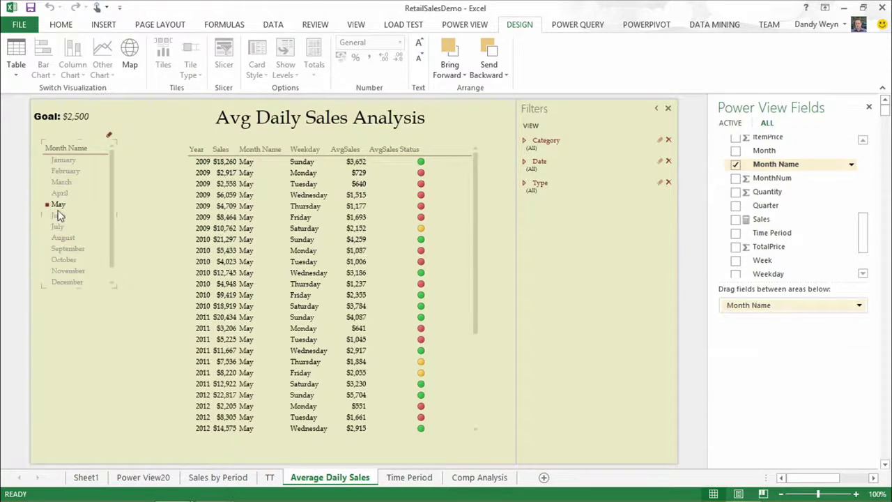
pyautogui.click(58, 238)
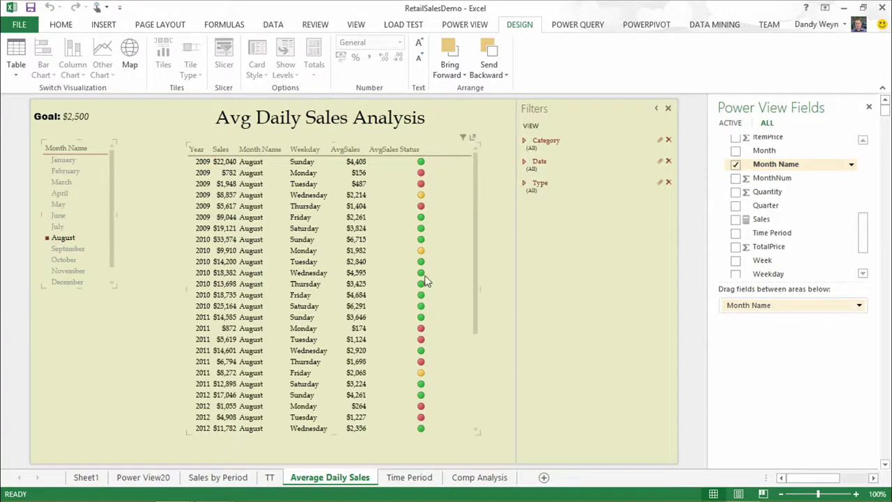
pyautogui.click(108, 135)
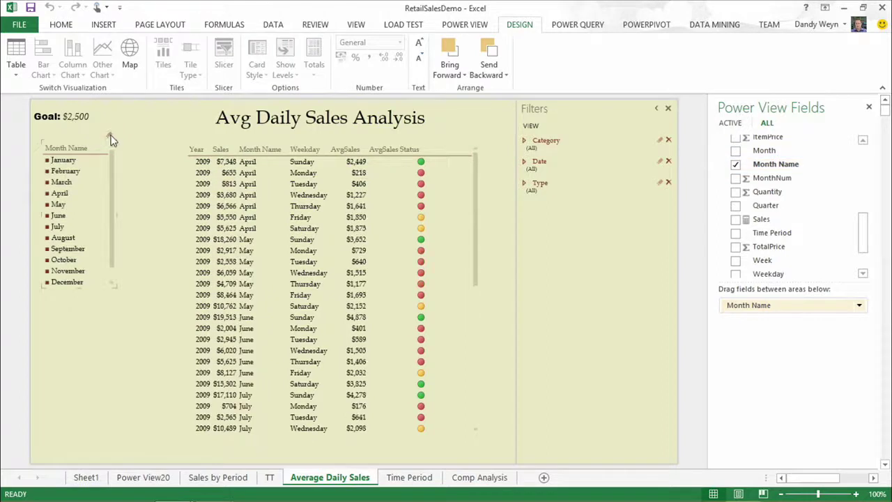
# Convert the average daily sales table to a matrix.
pyautogui.click(269, 159)
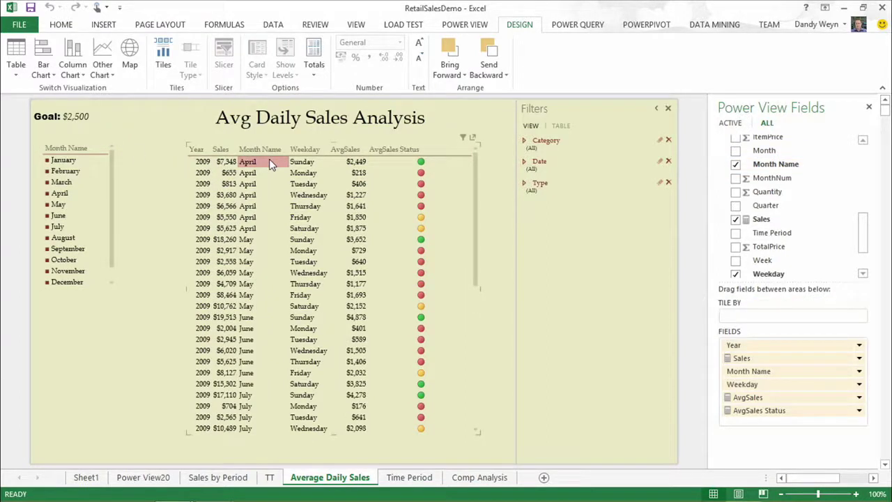
pyautogui.click(13, 71)
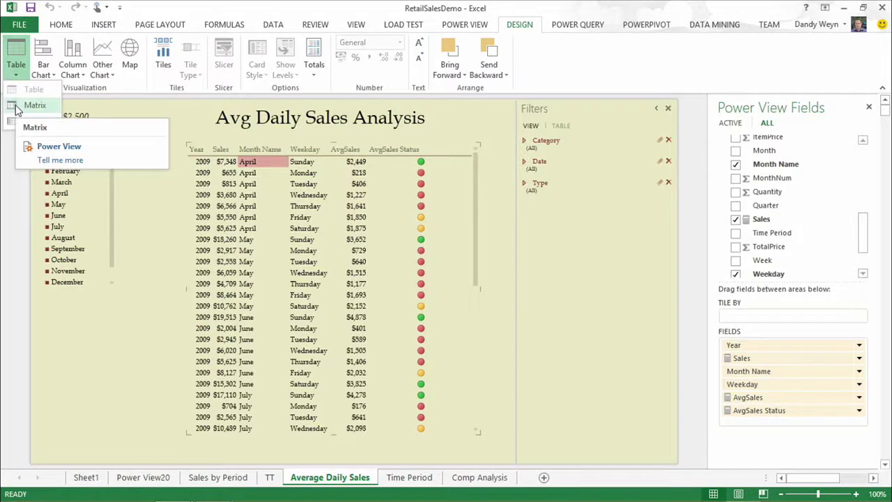
pyautogui.click(18, 106)
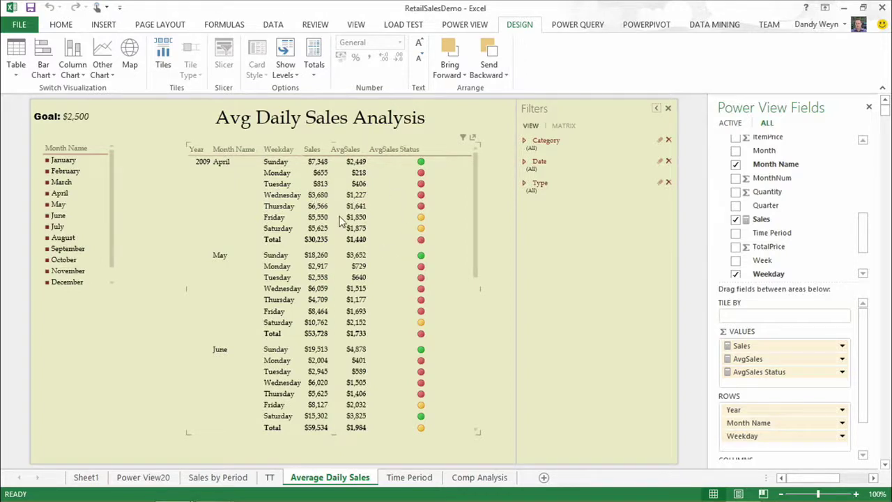
# Enable drill-down one level at a time on the matrix rows and widen the Sales column to show full amounts.
pyautogui.click(285, 76)
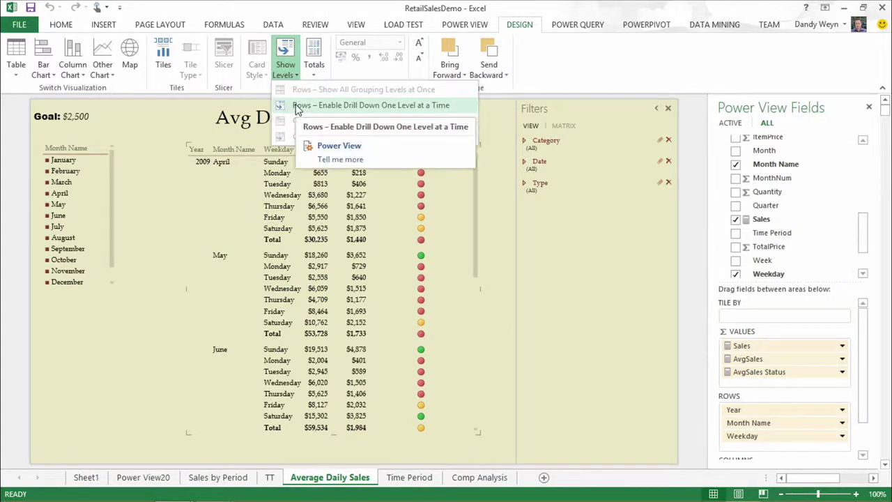
pyautogui.click(296, 108)
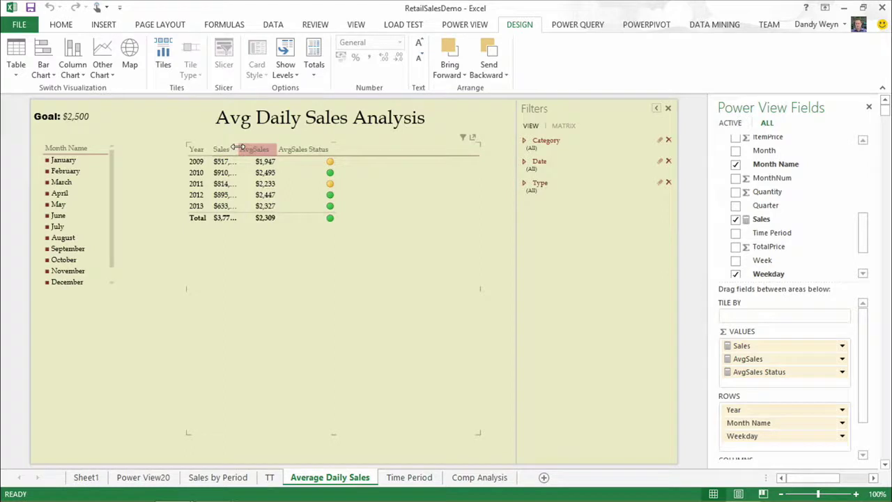
pyautogui.moveTo(239, 149); pyautogui.dragTo(258, 265)
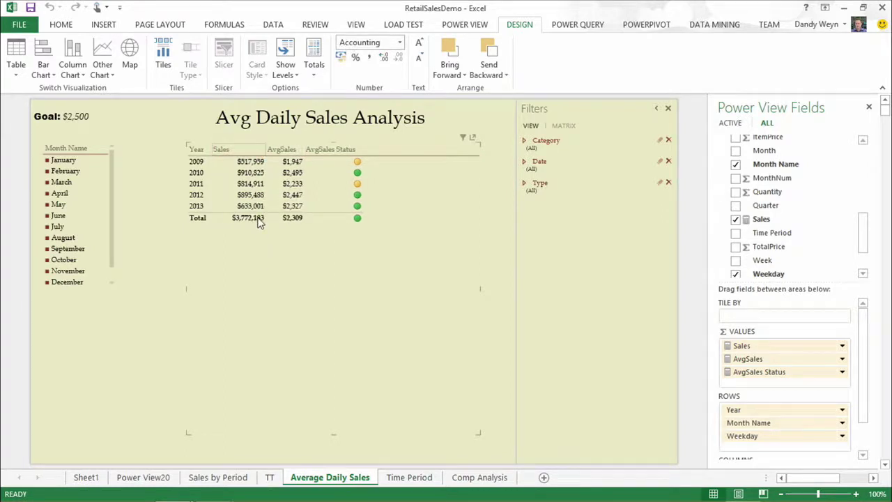
# Drill down in the matrix from 2010 to February's weekdays, and drill back up to the year level.
pyautogui.doubleClick(202, 172)
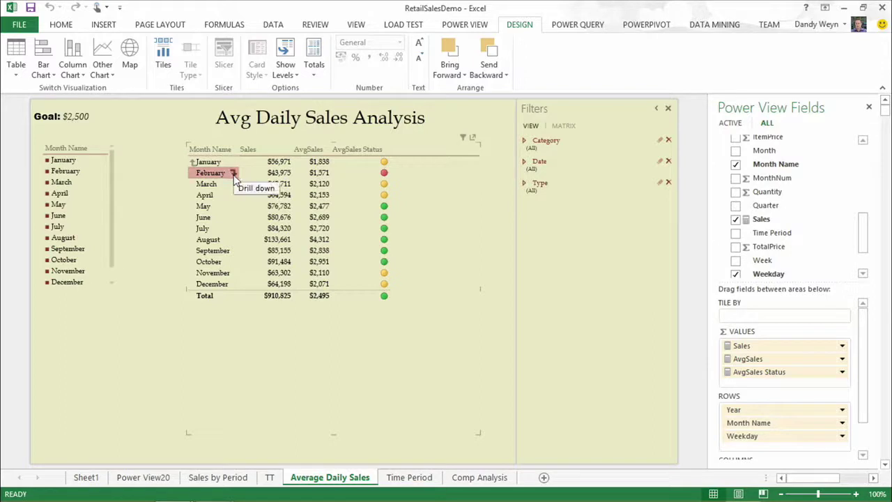
pyautogui.click(232, 173)
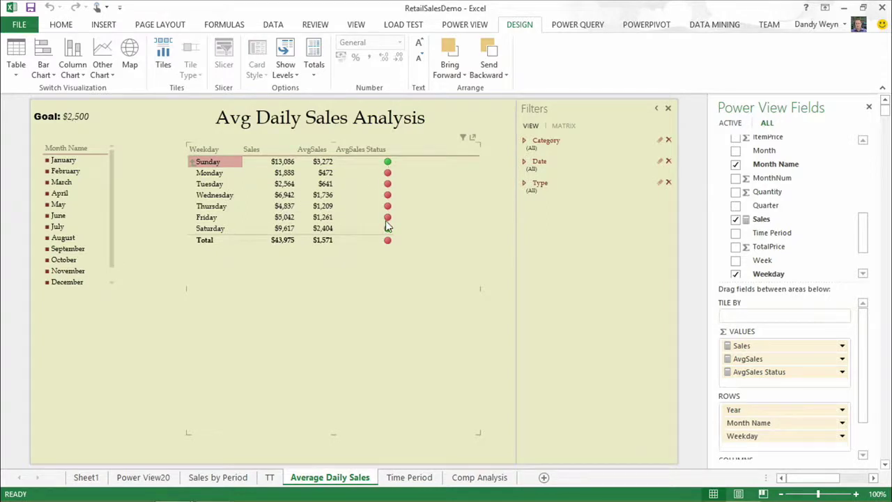
pyautogui.click(192, 163)
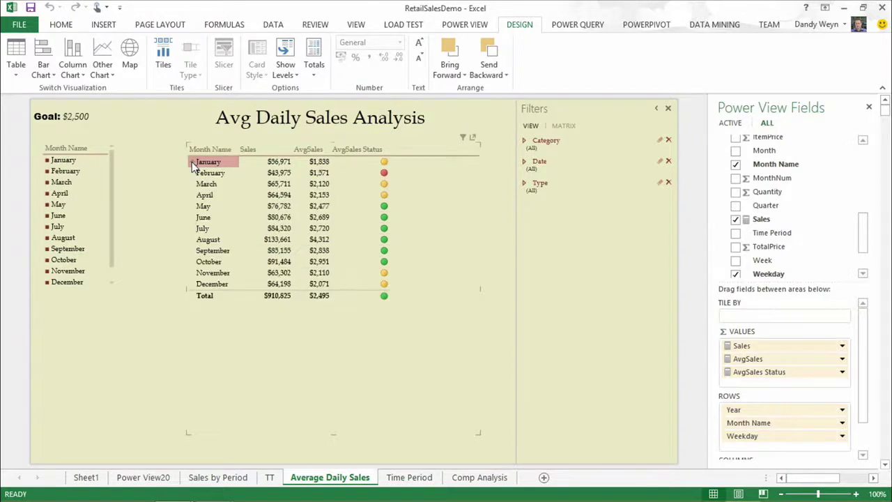
pyautogui.click(192, 162)
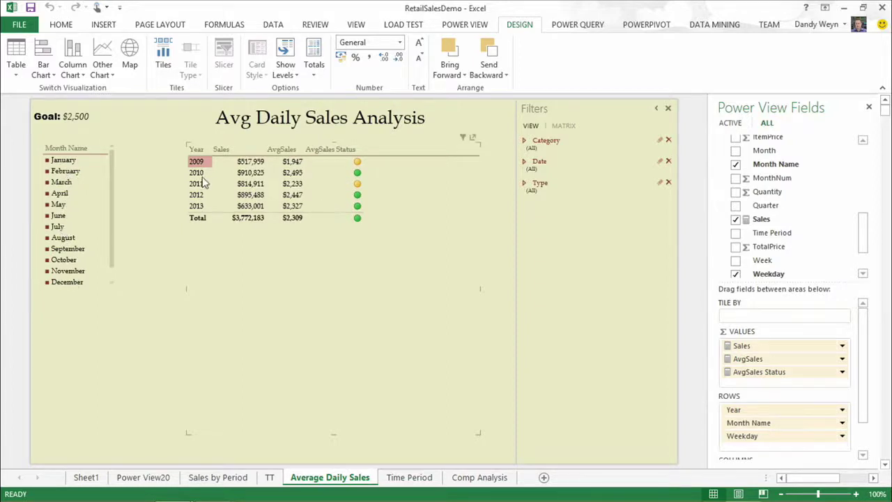
# Filter the matrix with the month slicer by March, June and February in turn to compare the yearly KPI statuses.
pyautogui.click(62, 184)
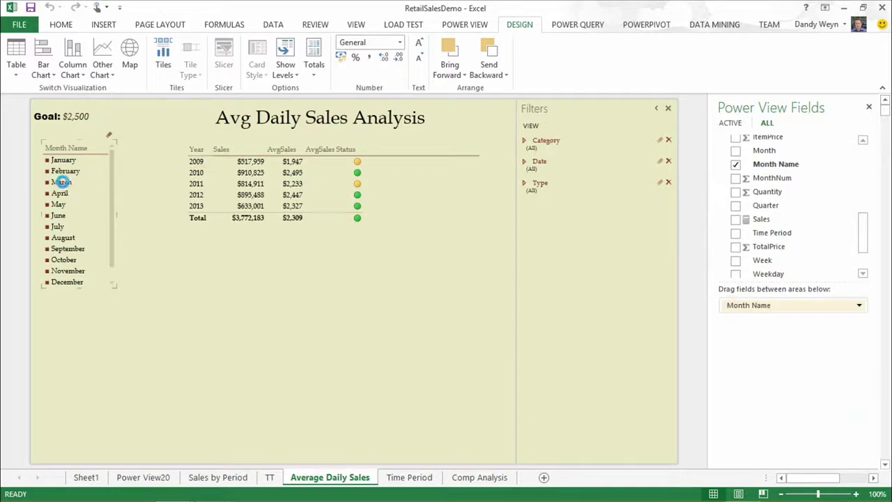
pyautogui.click(61, 182)
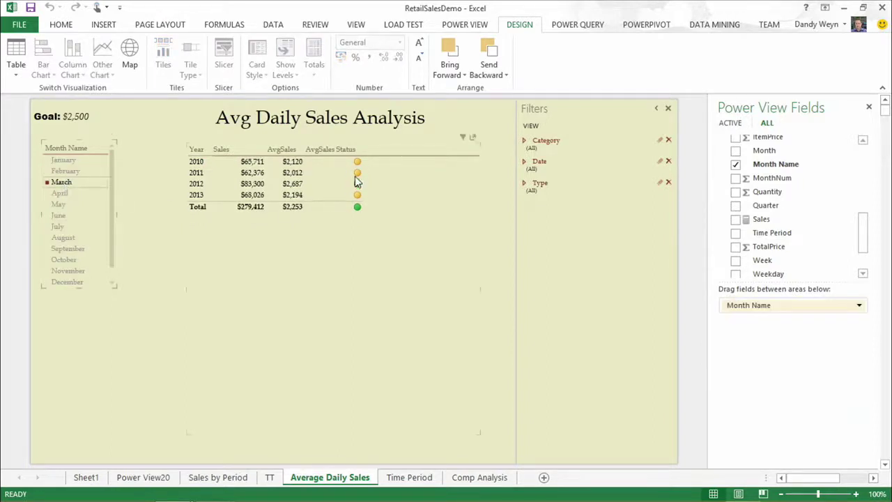
pyautogui.click(61, 215)
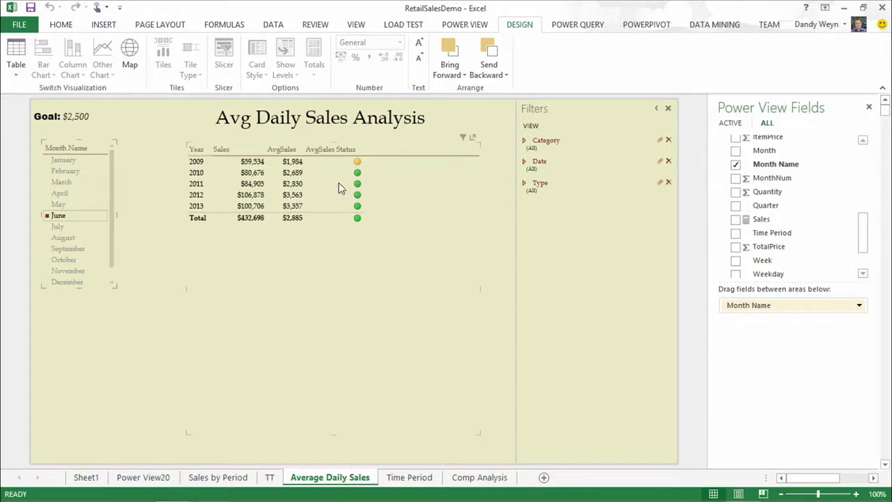
pyautogui.click(74, 171)
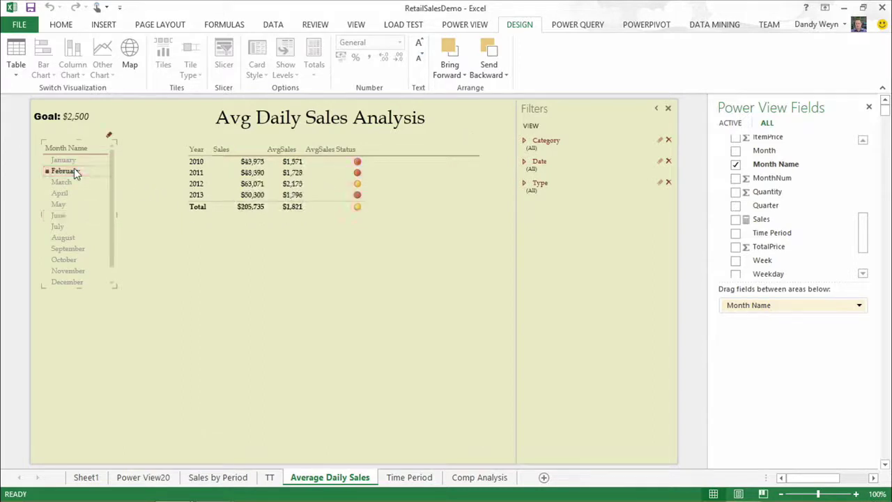
# Drill down in the filtered matrix from 2013 through February to examine the weekday averages and statuses.
pyautogui.click(210, 196)
pyautogui.doubleClick(211, 196)
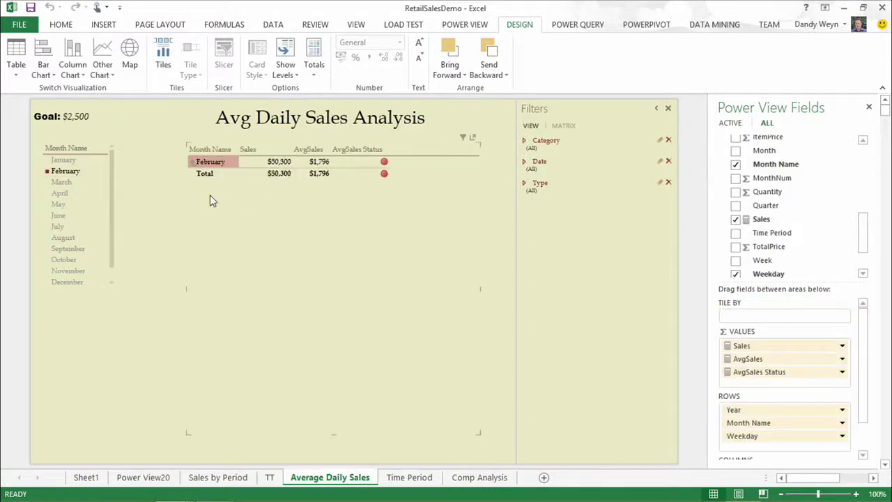
pyautogui.doubleClick(232, 163)
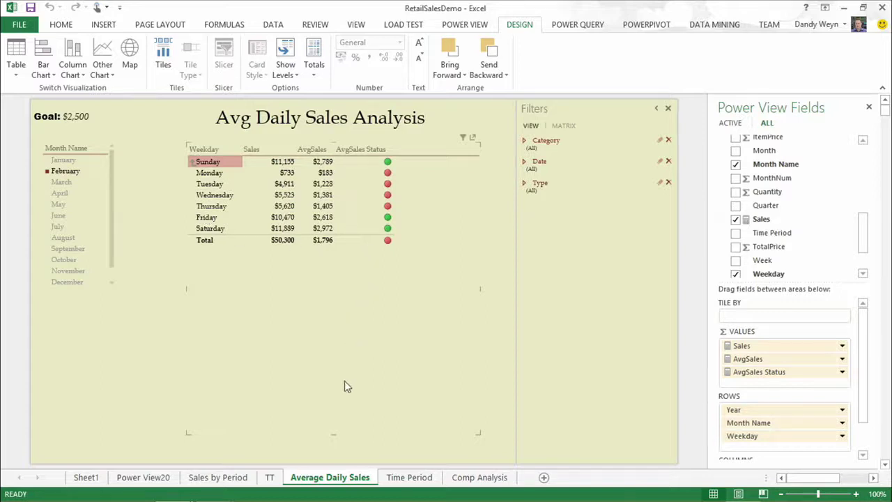
# On the Time Period sheet, create a tile container by Weekday and enlarge it to fill the blank area below the title.
pyautogui.click(409, 478)
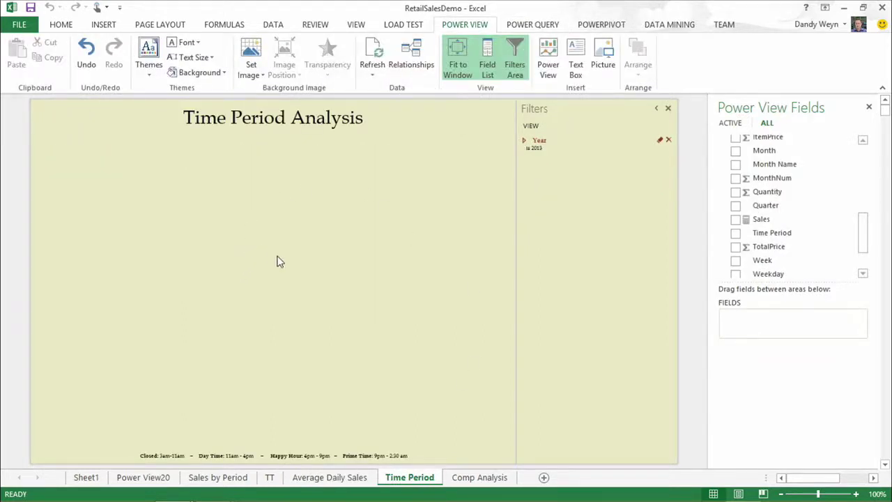
pyautogui.moveTo(860, 232); pyautogui.dragTo(862, 261)
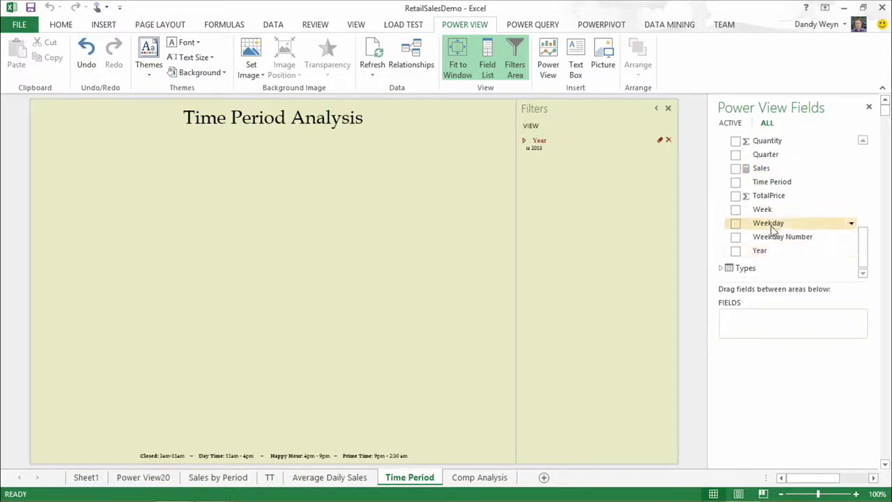
pyautogui.moveTo(772, 230); pyautogui.dragTo(96, 197)
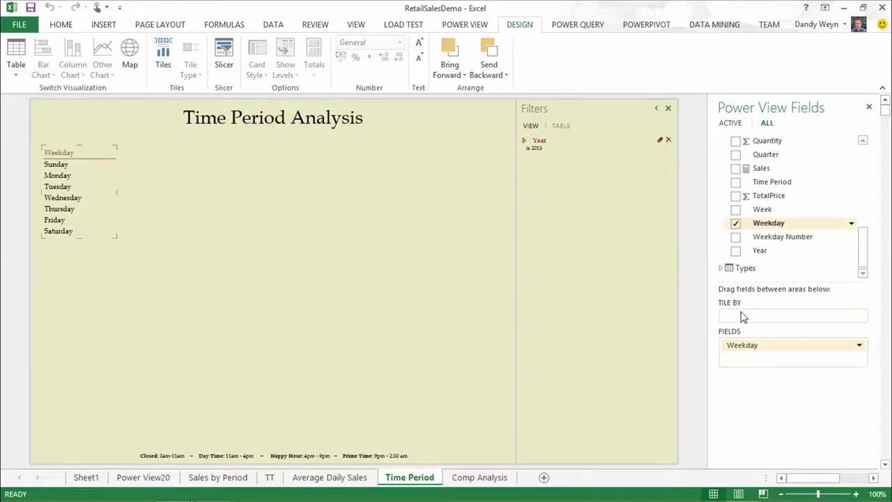
pyautogui.moveTo(754, 350); pyautogui.dragTo(758, 321)
pyautogui.moveTo(115, 236); pyautogui.dragTo(443, 430)
pyautogui.moveTo(260, 151)
pyautogui.mouseDown()
pyautogui.moveTo(331, 151)
pyautogui.moveTo(318, 149)
pyautogui.mouseUp()
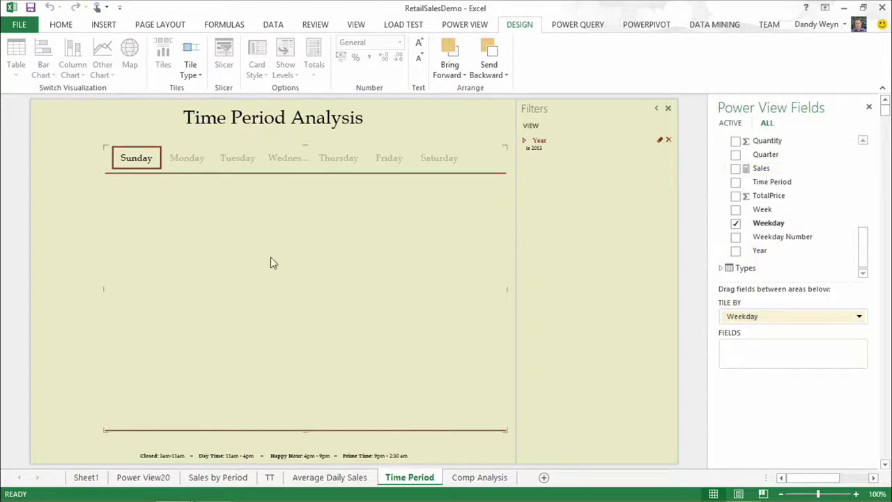
# Add a table of Sales and Time Period inside the weekday tile container and widen it.
pyautogui.click(735, 169)
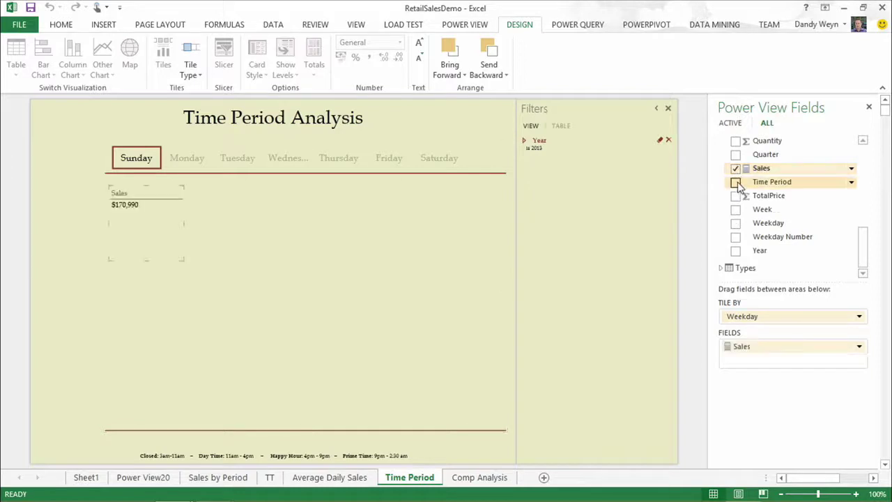
pyautogui.click(737, 182)
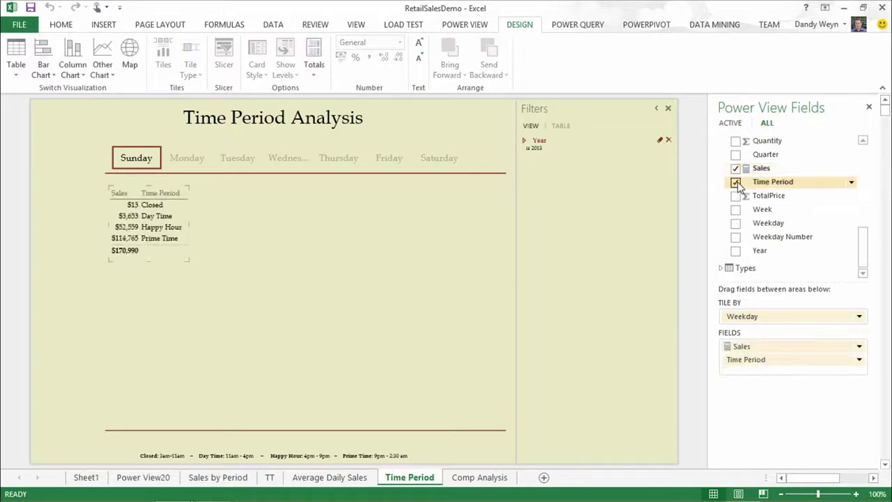
pyautogui.moveTo(186, 262)
pyautogui.mouseDown()
pyautogui.moveTo(241, 259)
pyautogui.moveTo(278, 274)
pyautogui.mouseUp()
# Convert the time period table to a clustered bar chart and resize it so every period's bar fits.
pyautogui.click(52, 56)
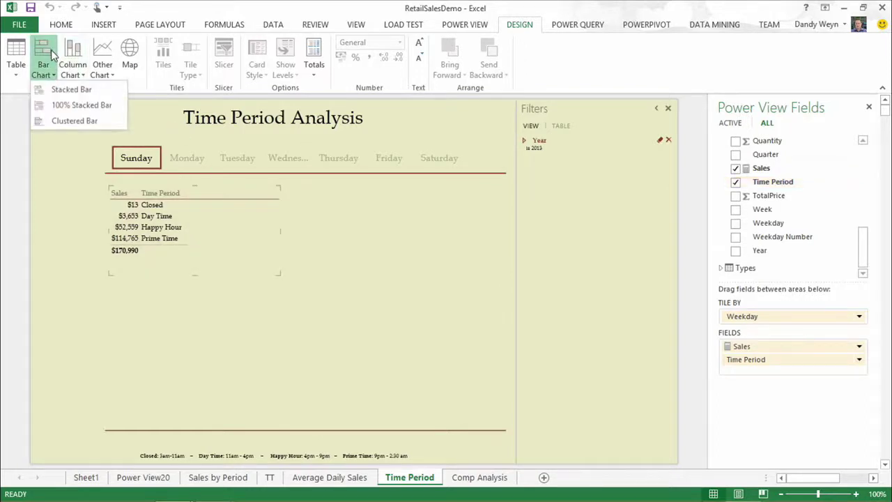
pyautogui.click(46, 124)
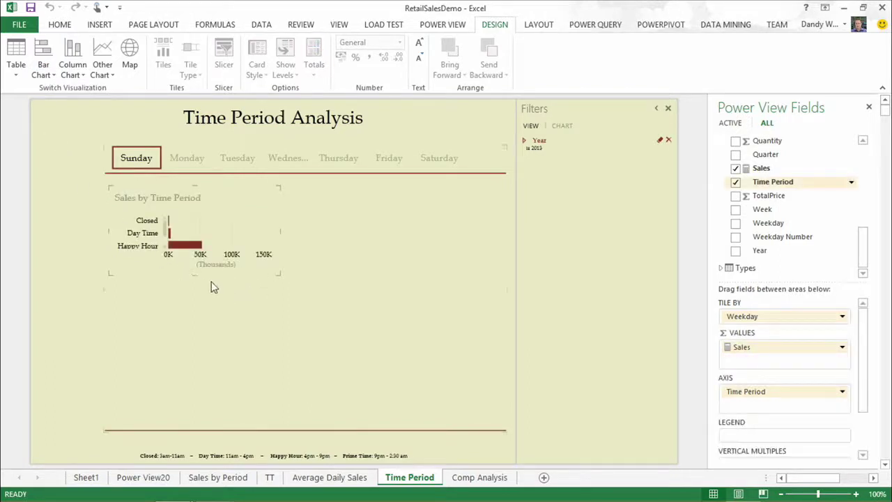
pyautogui.moveTo(192, 276); pyautogui.dragTo(191, 325)
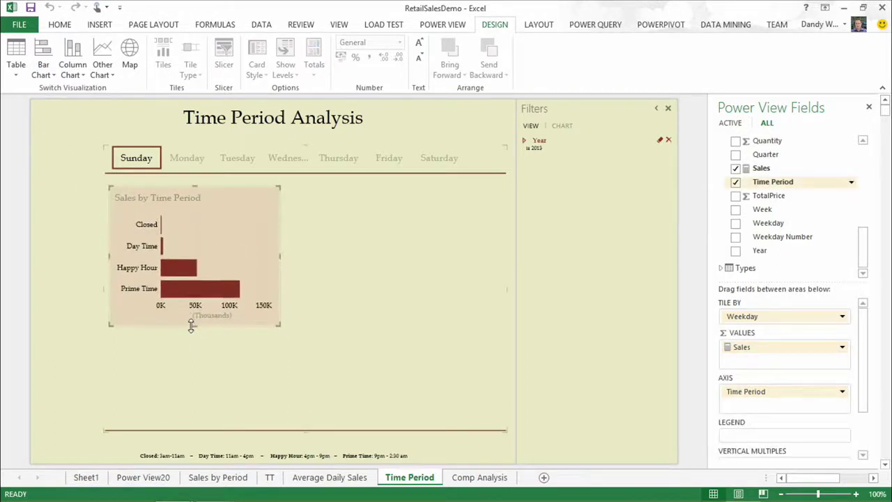
pyautogui.moveTo(286, 327); pyautogui.dragTo(270, 317)
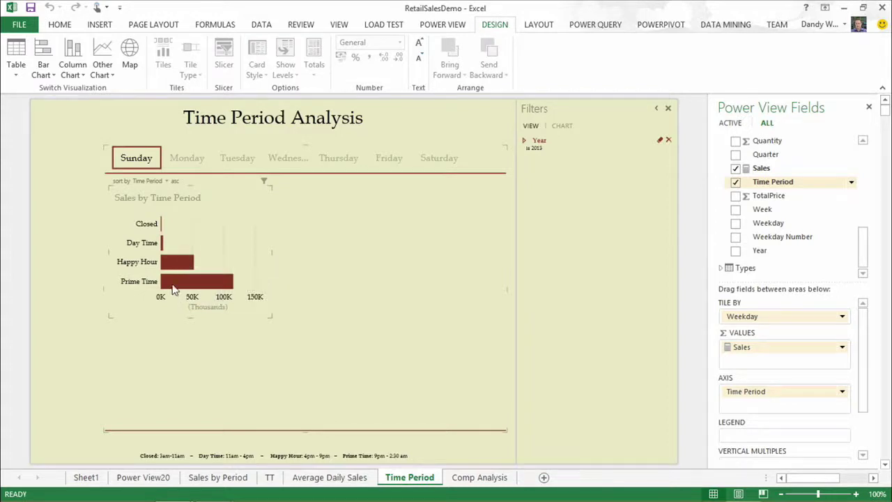
# Add Category from the Categories table to the bar chart as its legend and widen the chart.
pyautogui.moveTo(867, 244); pyautogui.dragTo(868, 140)
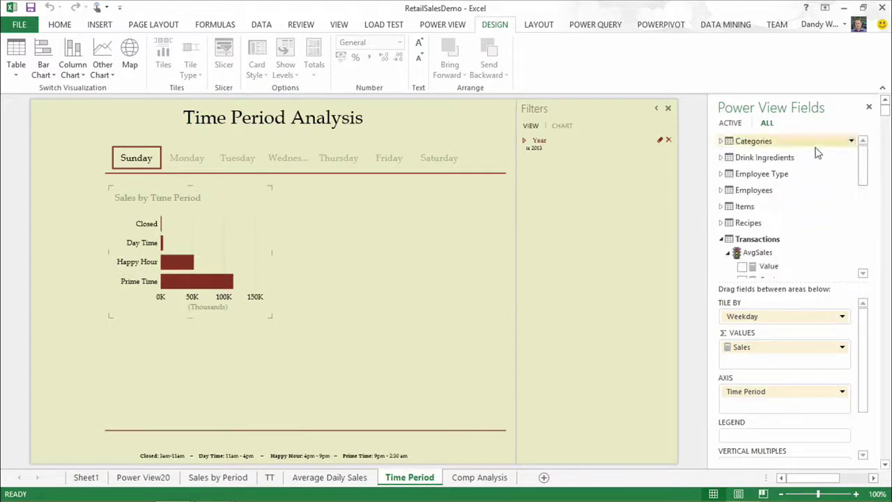
pyautogui.click(721, 142)
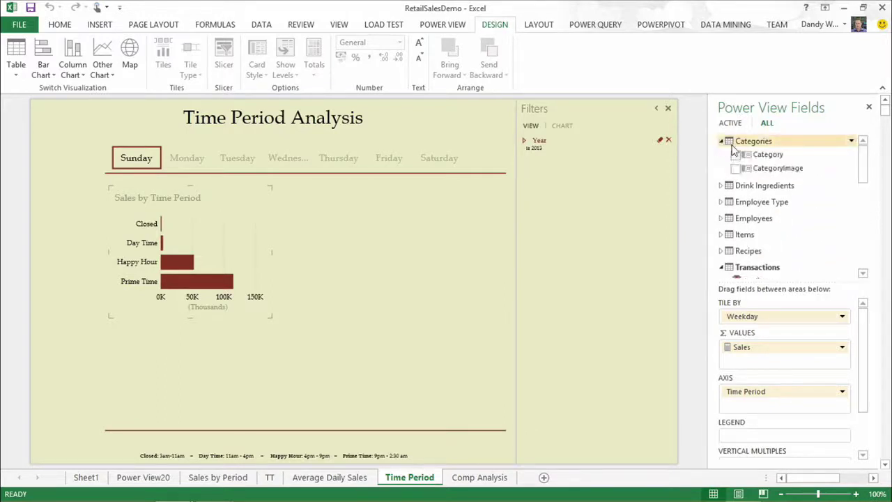
pyautogui.moveTo(759, 154); pyautogui.dragTo(196, 220)
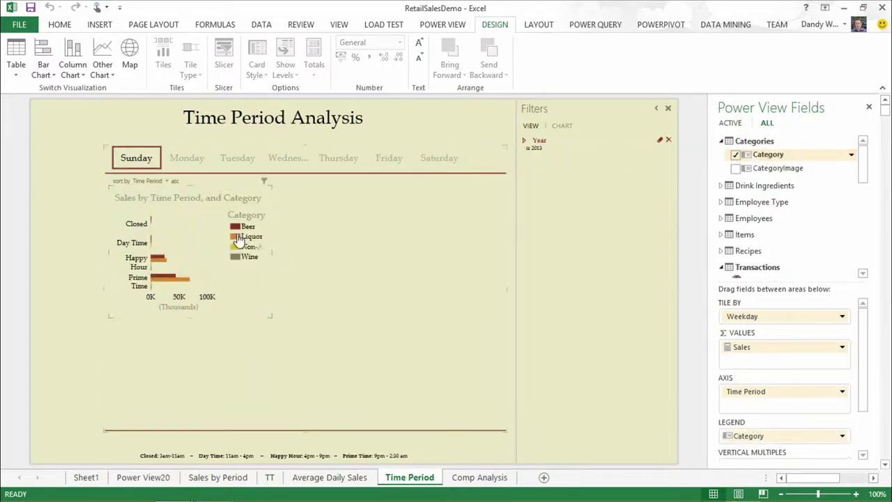
pyautogui.moveTo(271, 317); pyautogui.dragTo(317, 312)
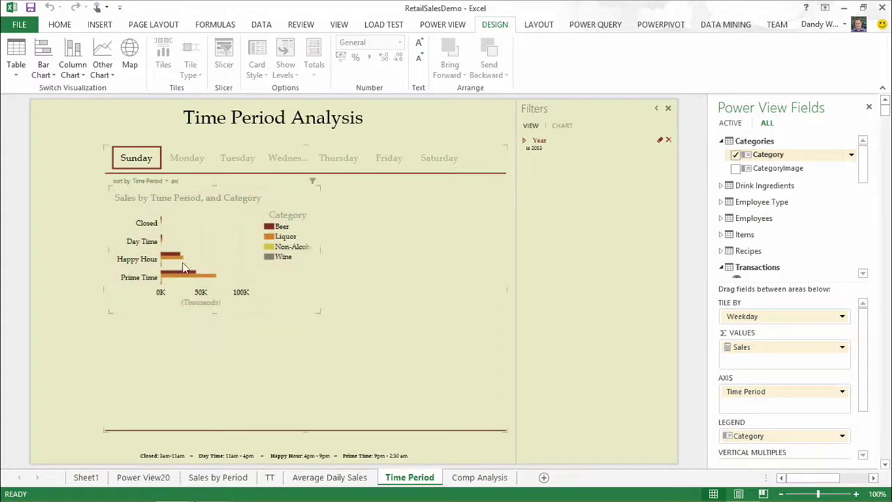
# Change the time period chart to a stacked bar, widen it slightly and deselect it within the tile container.
pyautogui.moveTo(175, 280)
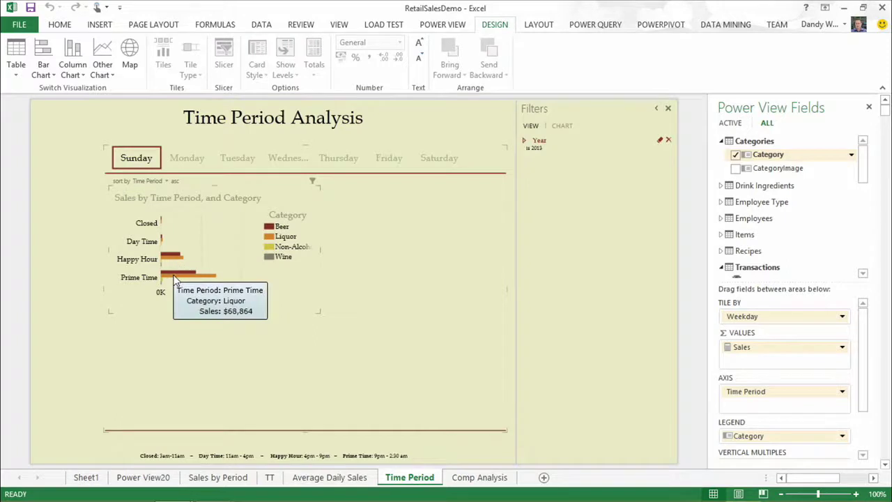
pyautogui.click(43, 70)
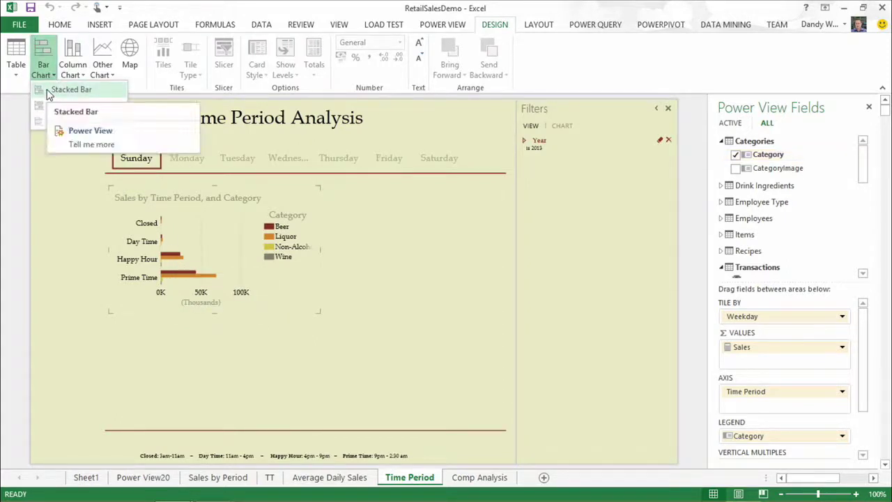
pyautogui.click(49, 92)
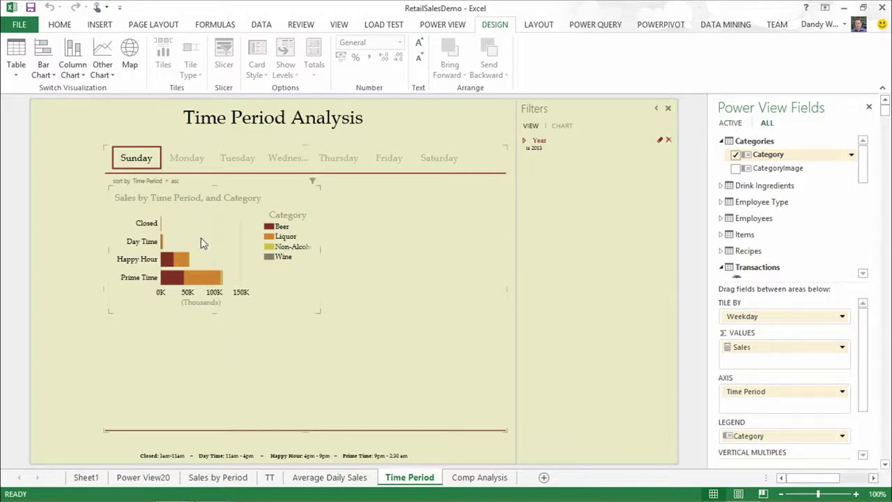
pyautogui.moveTo(319, 248)
pyautogui.mouseDown()
pyautogui.moveTo(330, 247)
pyautogui.moveTo(332, 259)
pyautogui.mouseUp()
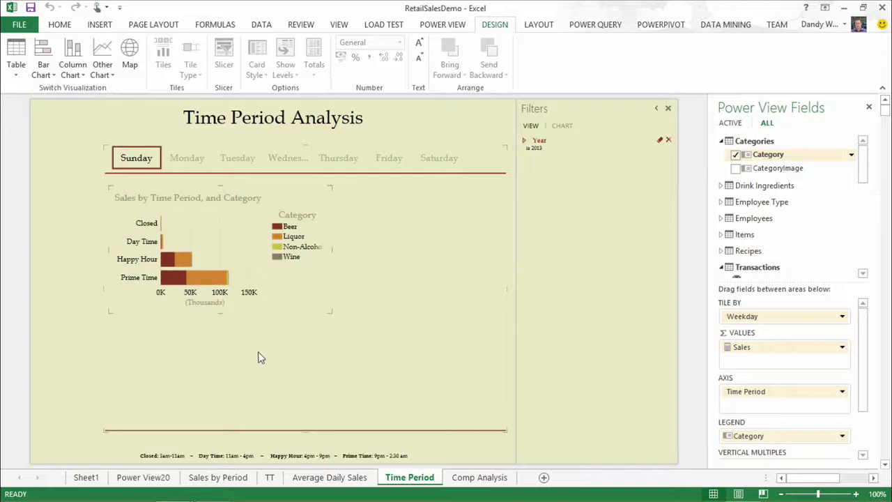
pyautogui.click(221, 357)
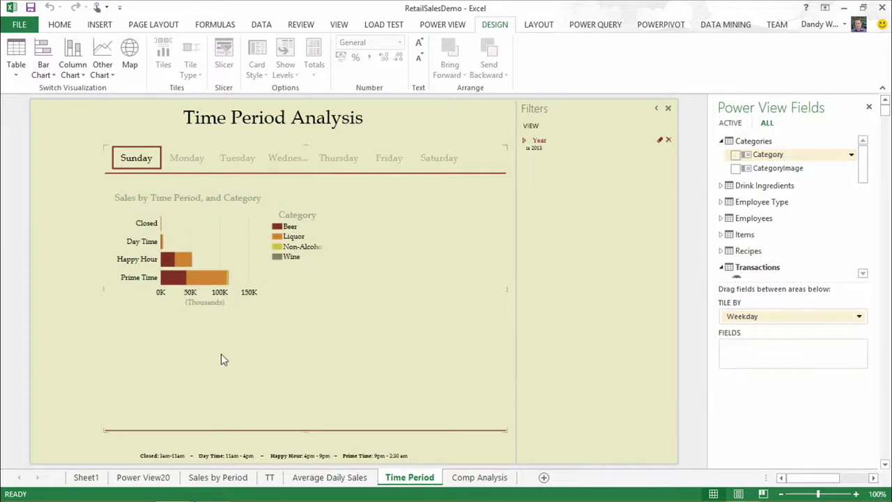
# Add a table of employee First Name and Sales inside the weekday tile container.
pyautogui.click(721, 218)
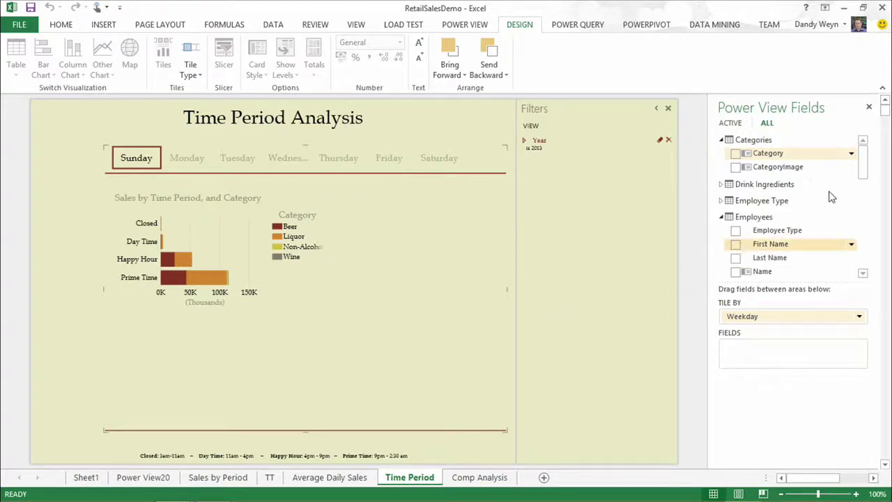
pyautogui.click(777, 244)
pyautogui.moveTo(867, 172); pyautogui.dragTo(859, 241)
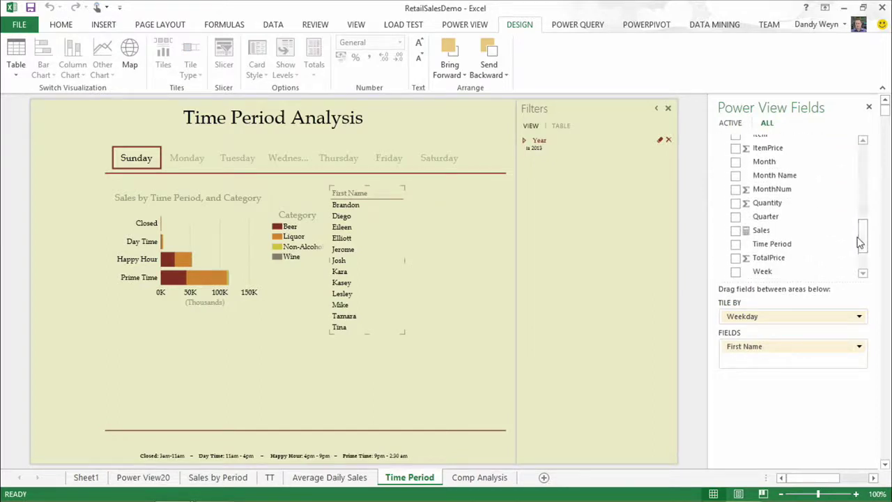
pyautogui.click(736, 231)
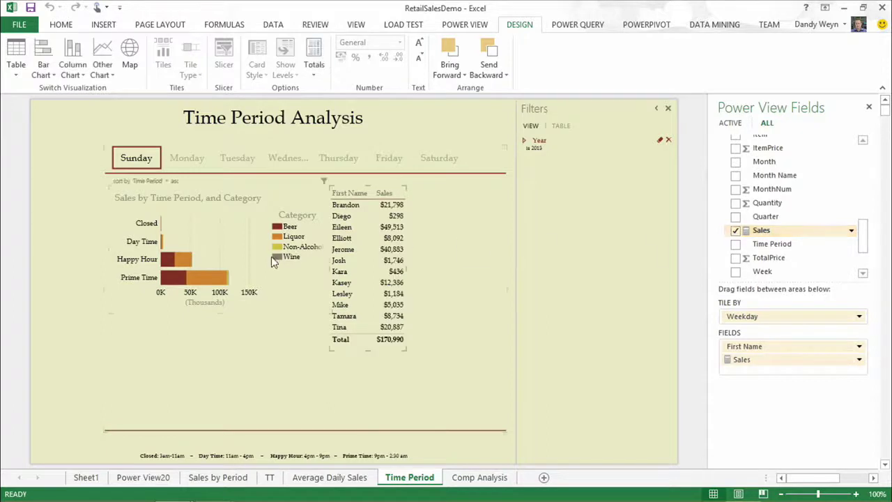
# Convert the employee sales table to a clustered column chart and stretch it across the tile container beneath the time period chart.
pyautogui.click(76, 75)
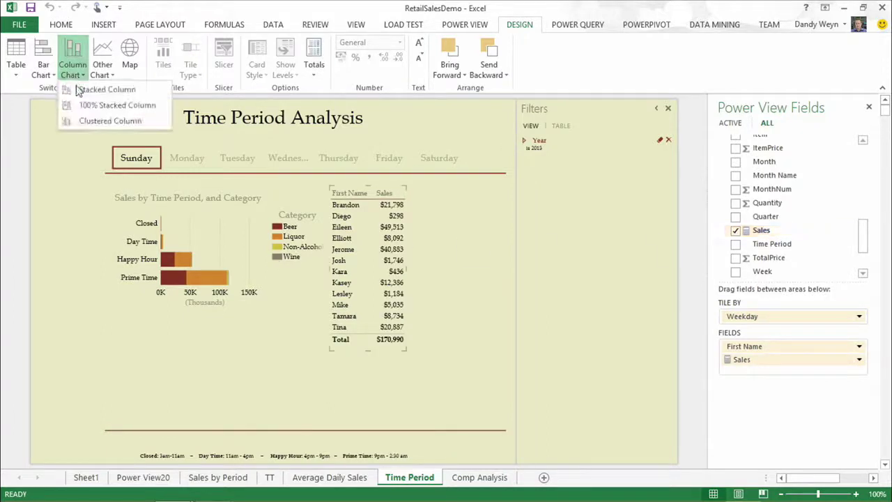
pyautogui.click(77, 121)
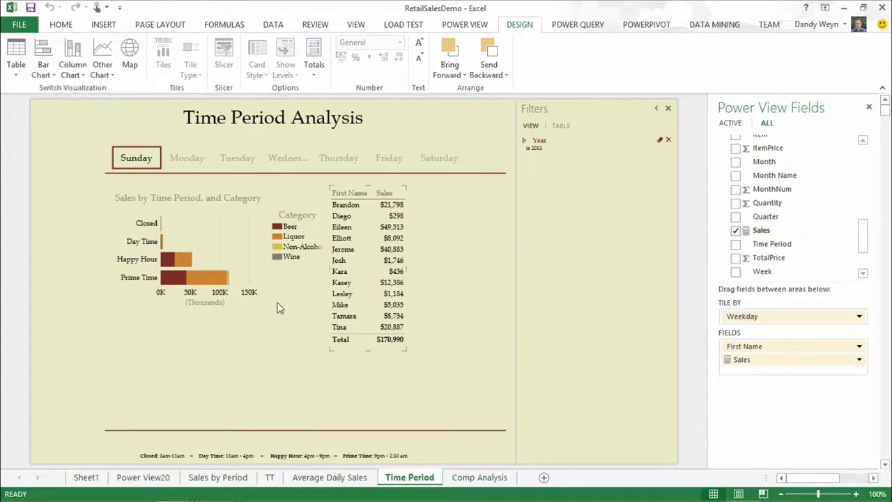
pyautogui.moveTo(365, 186); pyautogui.dragTo(341, 271)
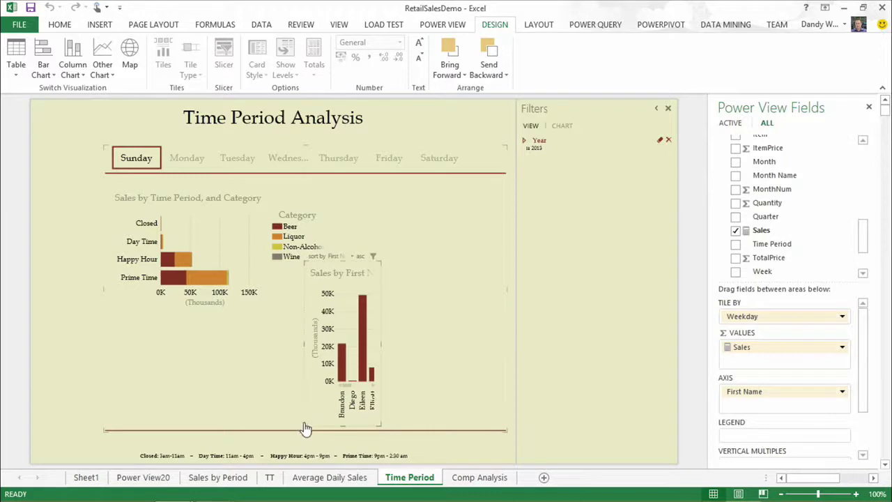
pyautogui.moveTo(303, 426); pyautogui.dragTo(53, 406)
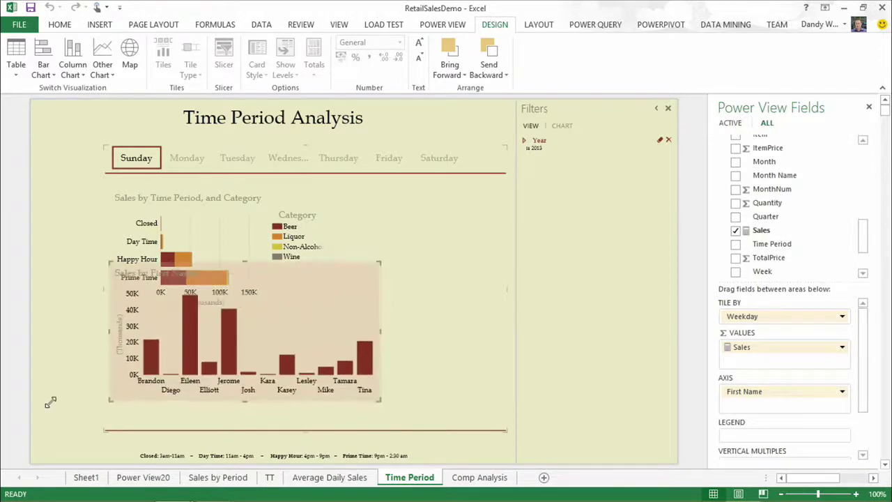
pyautogui.moveTo(382, 258); pyautogui.dragTo(501, 312)
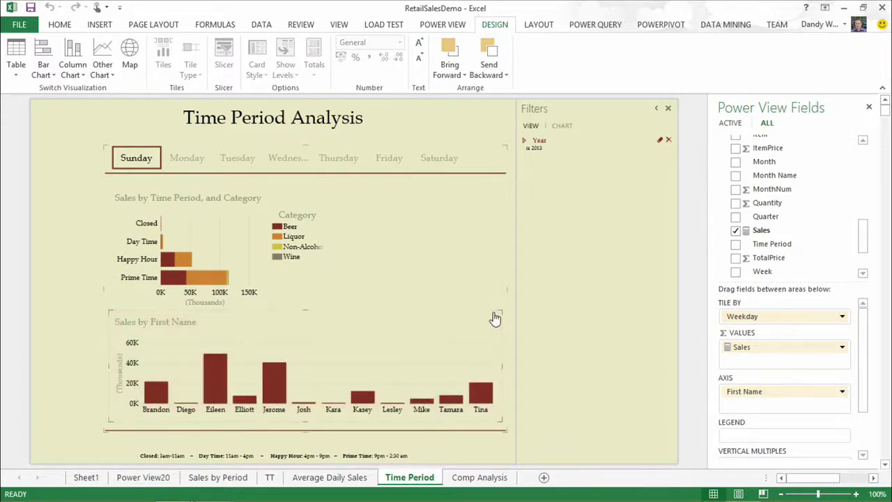
# Add a DateTime table from Transactions to the tile container and resize it to fit beside the time period chart, above the employee chart.
pyautogui.click(403, 265)
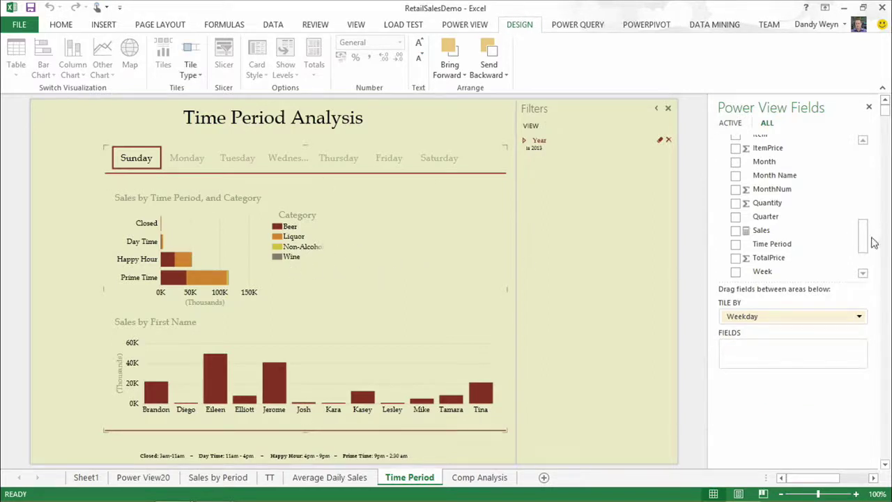
pyautogui.moveTo(863, 239); pyautogui.dragTo(864, 214)
pyautogui.moveTo(768, 223); pyautogui.dragTo(422, 220)
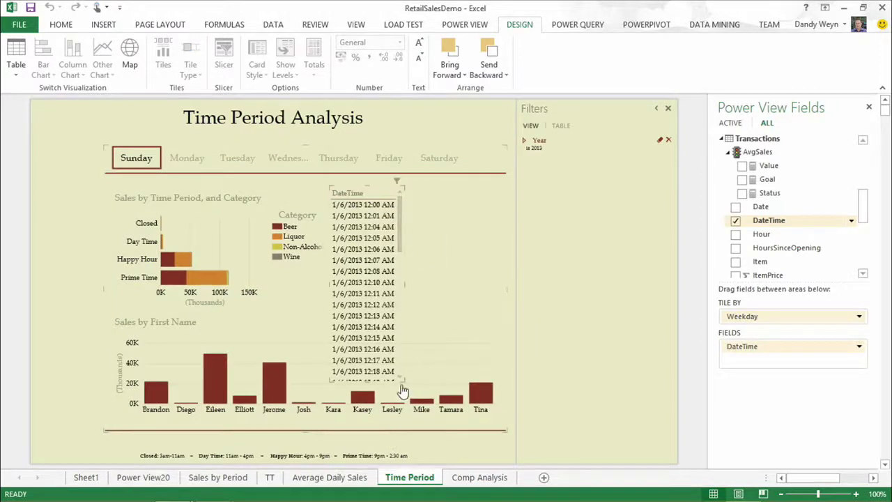
pyautogui.moveTo(402, 382); pyautogui.dragTo(480, 325)
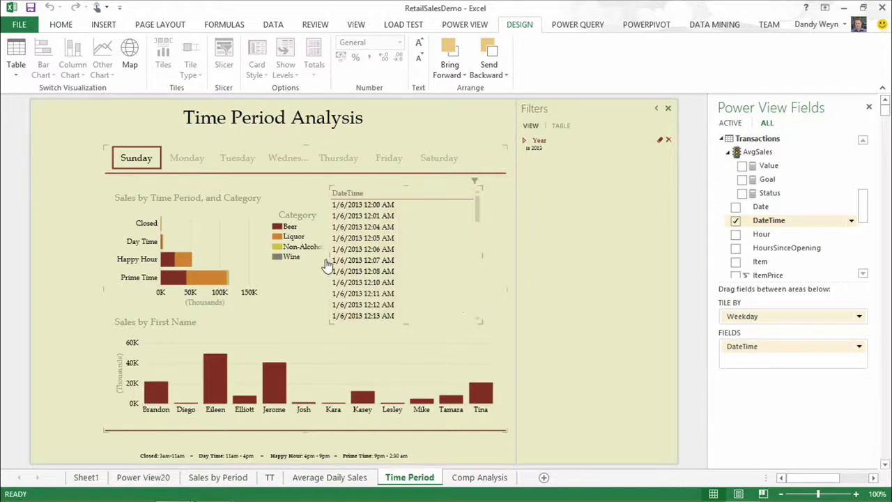
pyautogui.moveTo(328, 263); pyautogui.dragTo(371, 256)
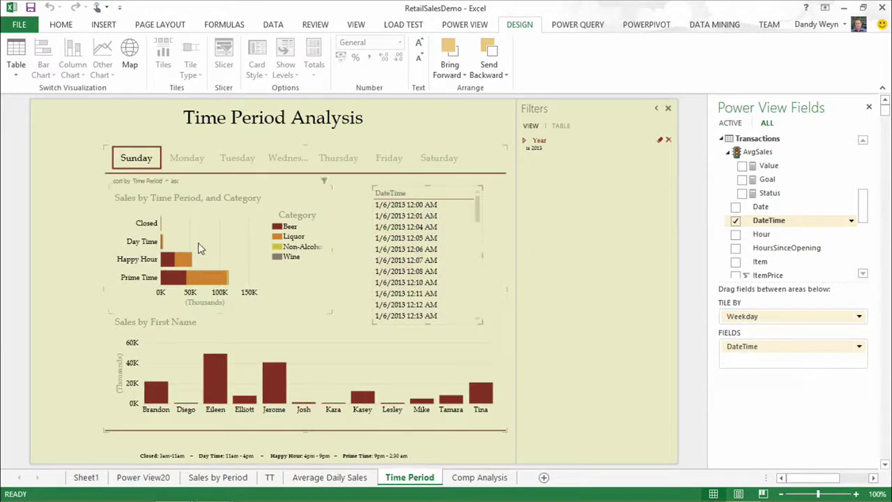
# Create a Time Period slicer outside the tile container and place it beside the time period chart.
pyautogui.click(82, 222)
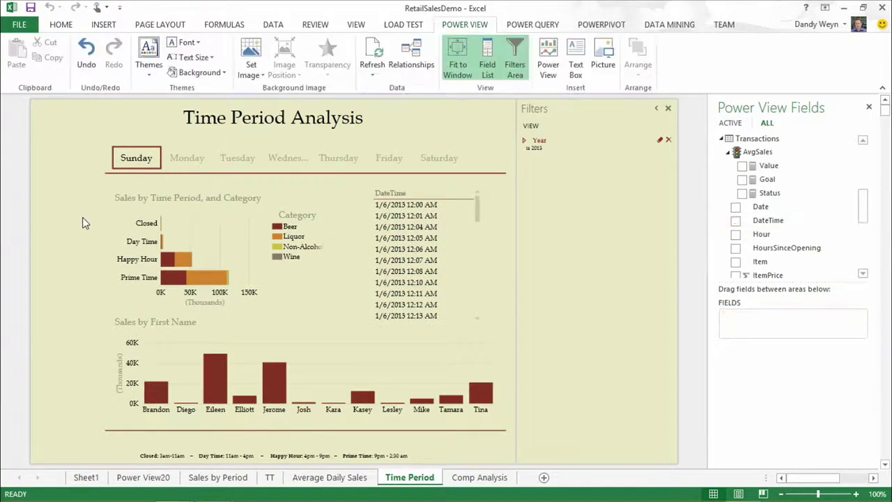
pyautogui.moveTo(863, 206); pyautogui.dragTo(863, 244)
pyautogui.moveTo(774, 230); pyautogui.dragTo(51, 222)
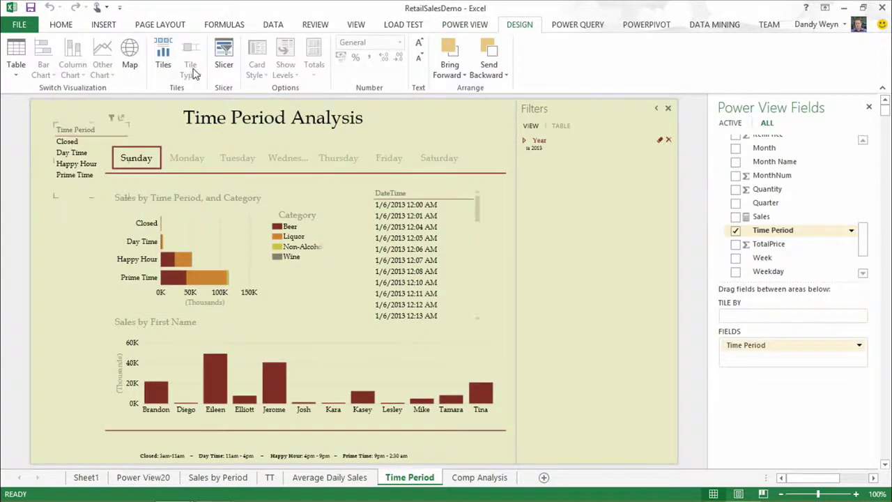
pyautogui.click(224, 56)
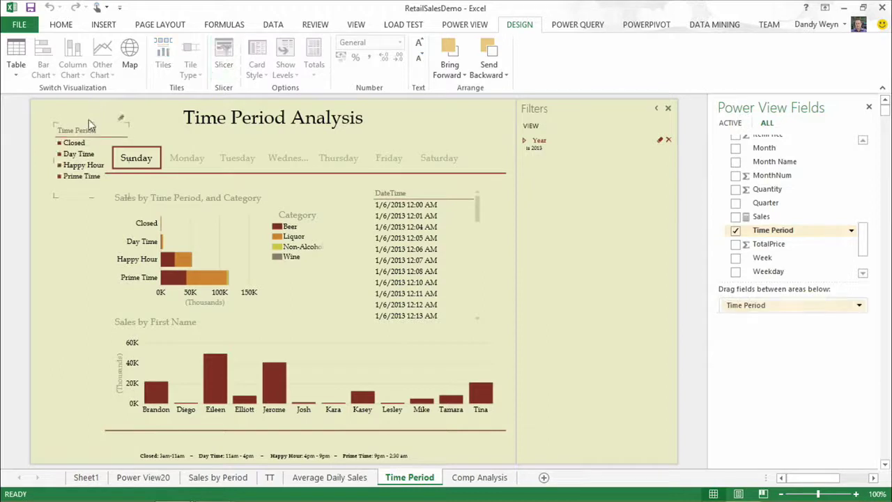
pyautogui.moveTo(89, 124)
pyautogui.mouseDown()
pyautogui.moveTo(65, 144)
pyautogui.moveTo(49, 213)
pyautogui.mouseUp()
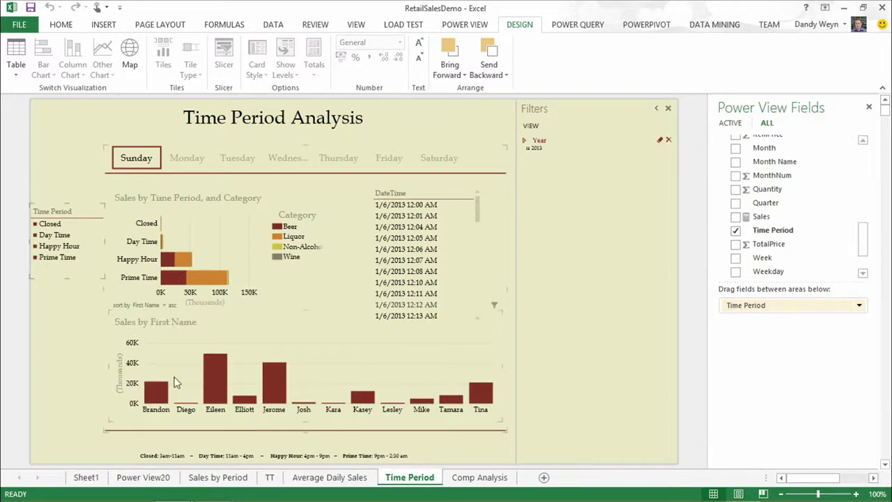
# Sort the employee column chart by Sales in descending order.
pyautogui.click(164, 308)
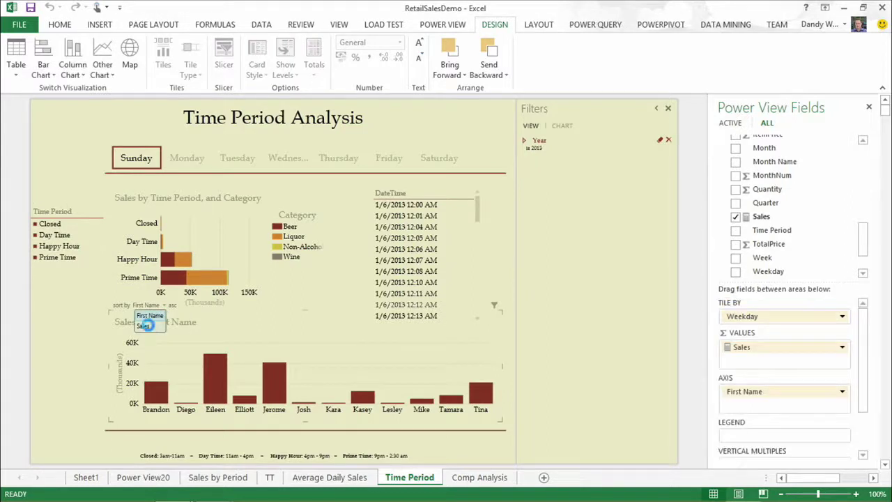
pyautogui.click(148, 326)
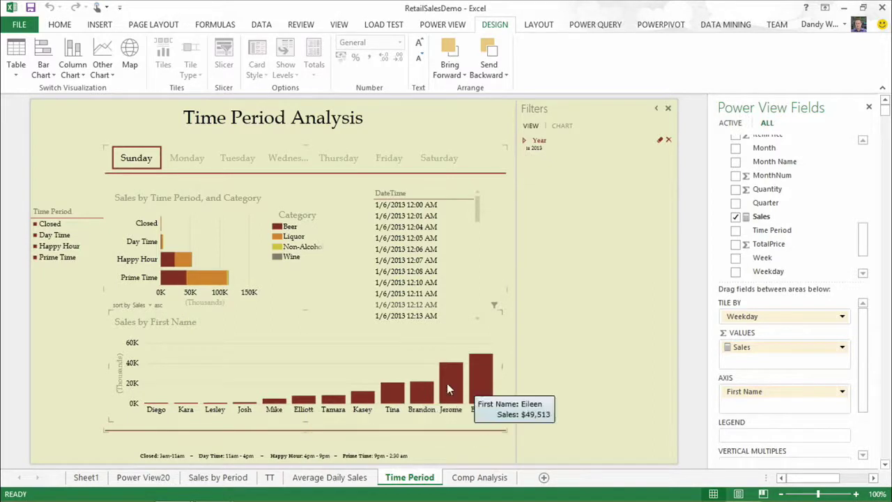
pyautogui.click(160, 307)
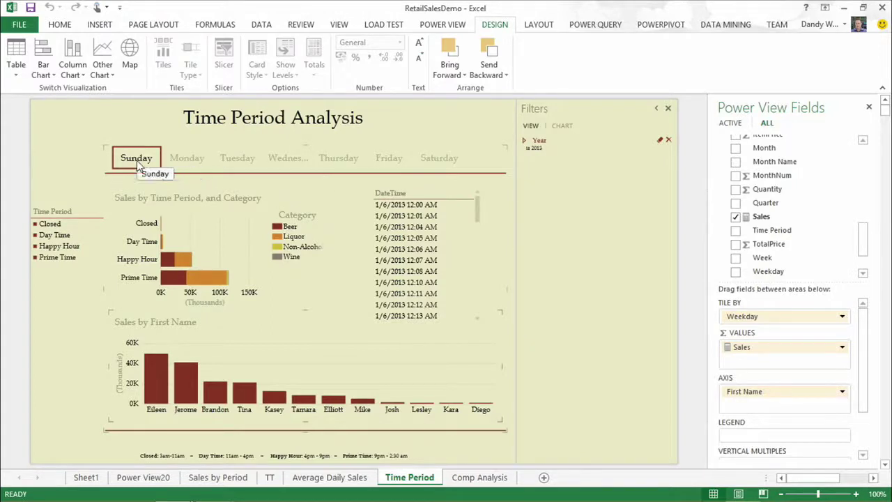
# Show the Tuesday and Wednesday tiles in turn and widen the time period chart so its Category legend fits.
pyautogui.click(239, 160)
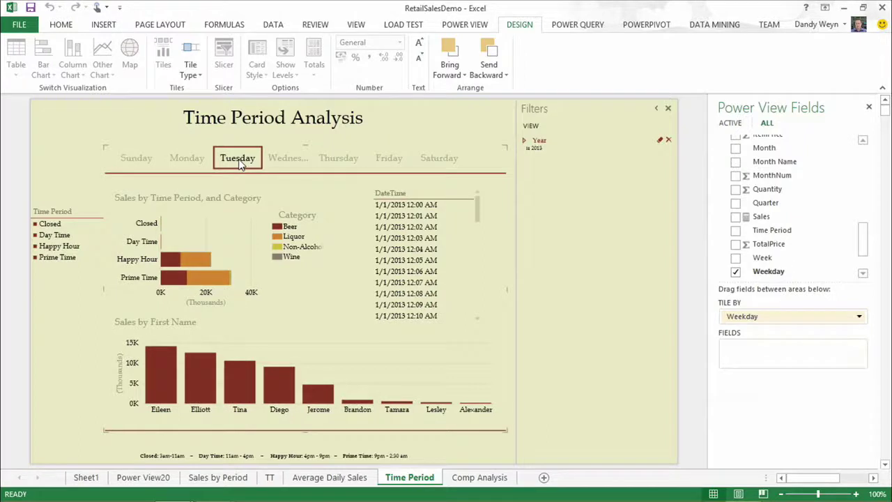
pyautogui.click(293, 162)
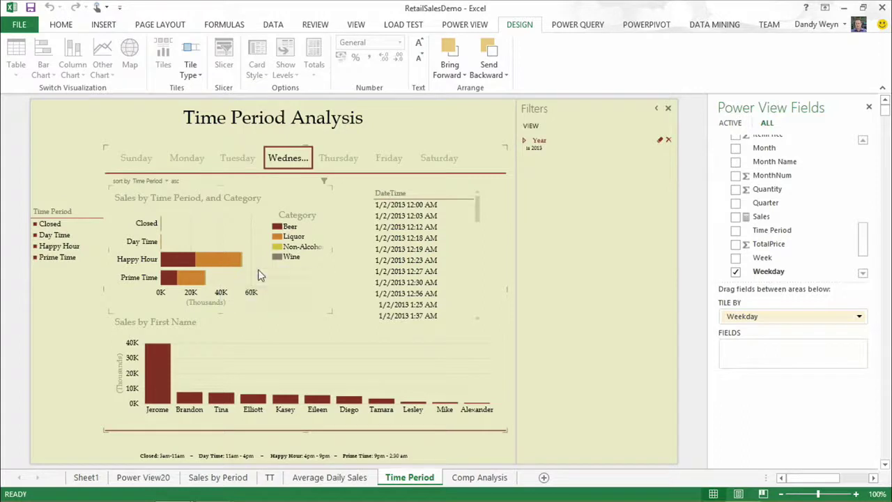
pyautogui.click(327, 252)
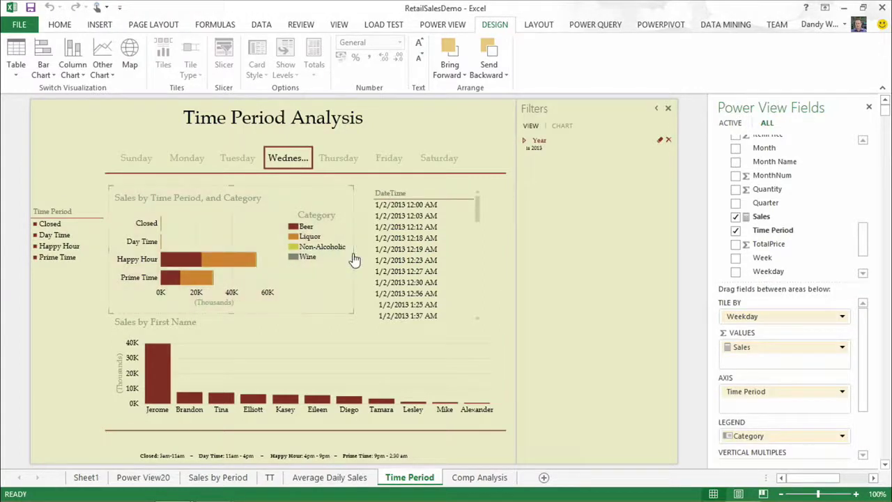
# Filter the report to the Closed time period with the slicer and inspect Wednesday's sales by category and employee.
pyautogui.click(50, 230)
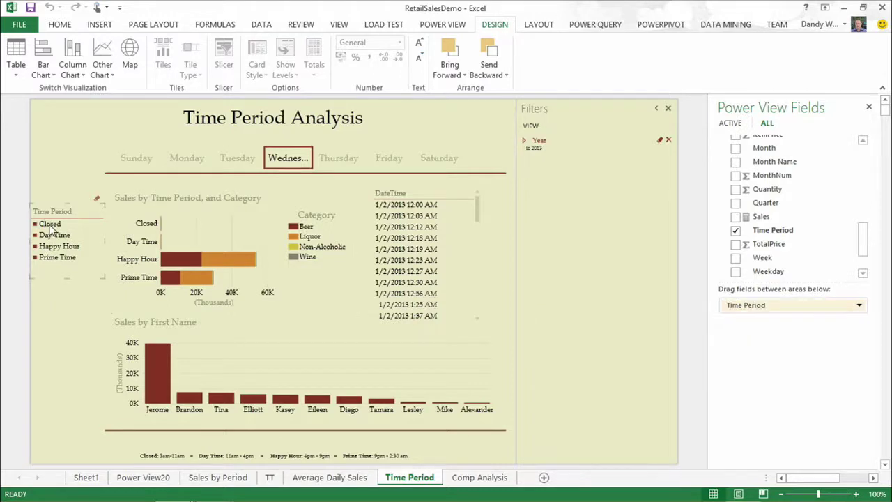
pyautogui.click(50, 226)
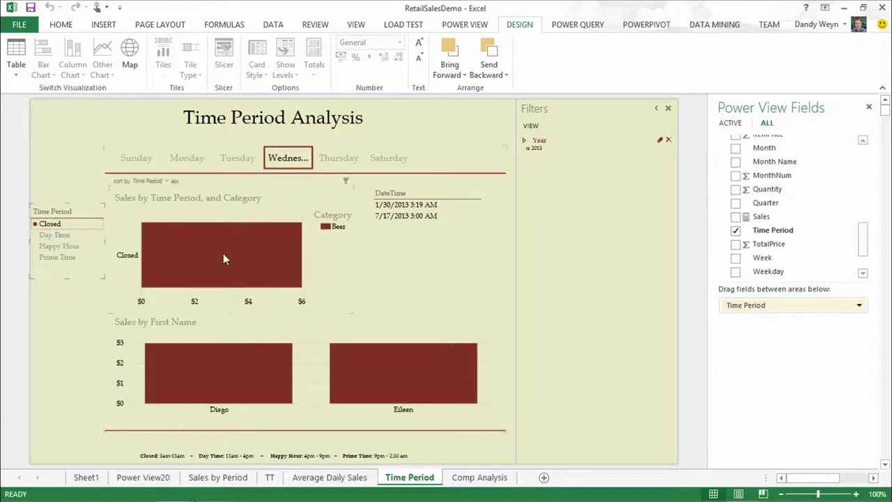
pyautogui.moveTo(223, 253)
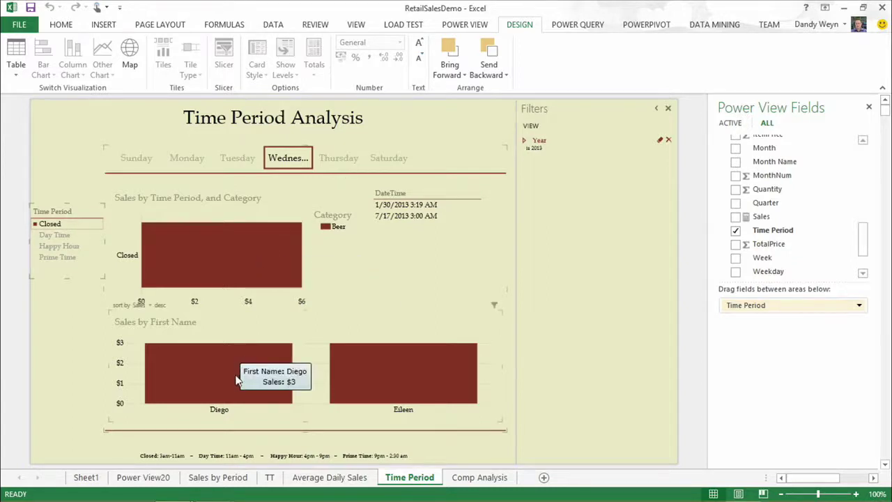
pyautogui.moveTo(347, 395)
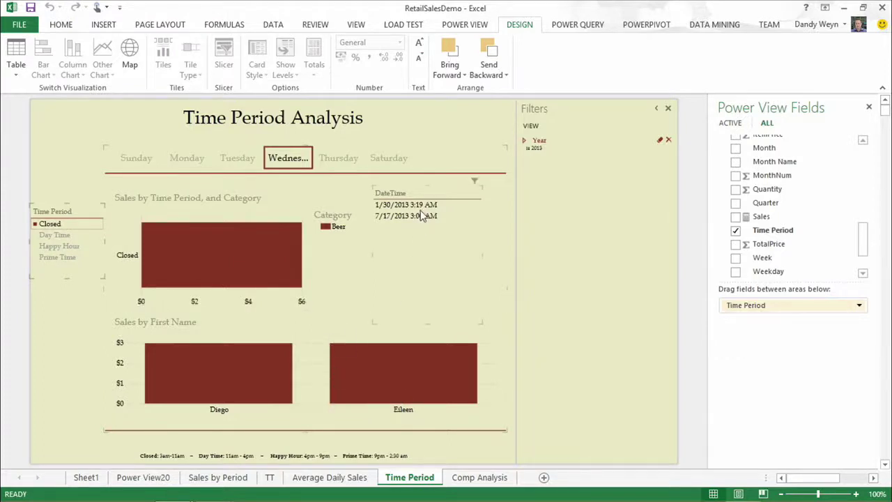
# Examine the Closed period sales on the Sunday, Monday and Tuesday tiles.
pyautogui.click(145, 163)
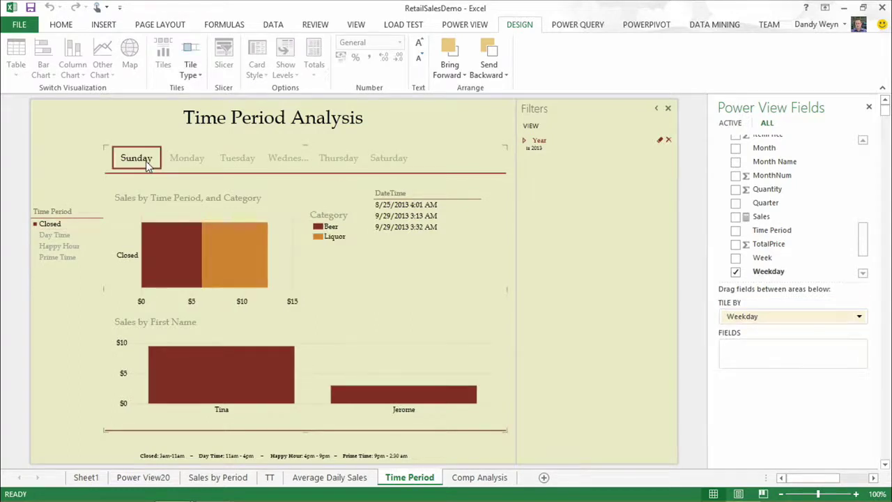
pyautogui.click(196, 160)
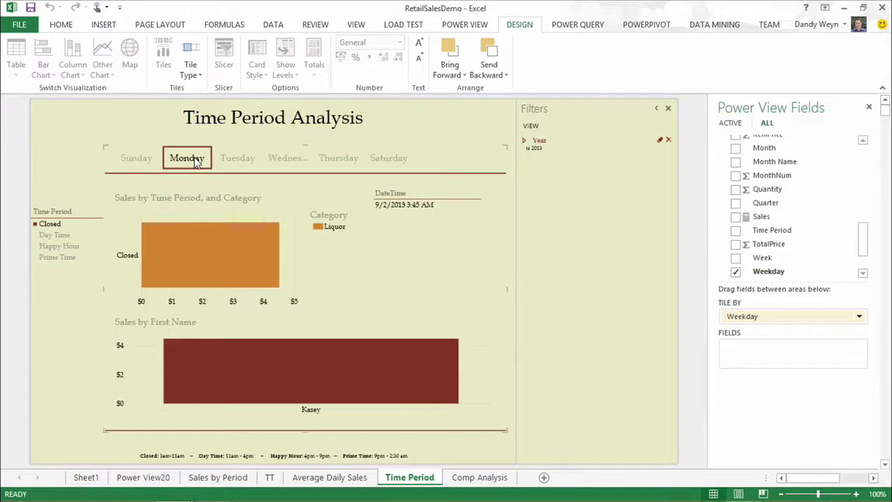
pyautogui.click(244, 159)
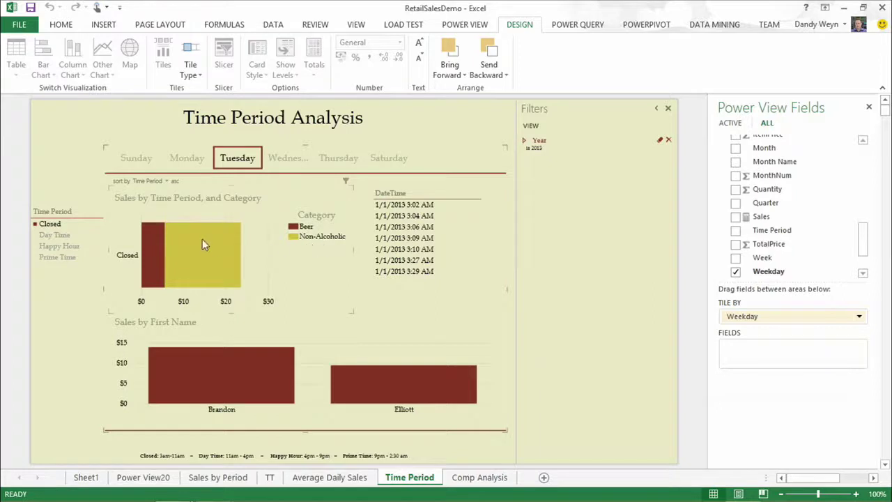
pyautogui.moveTo(157, 259)
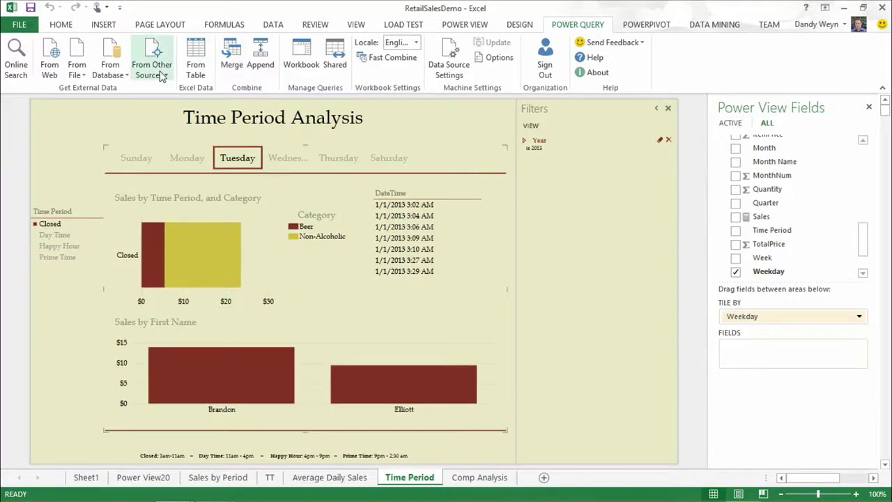
# Search online data with Power Query for "columbus oh" and preview the trusted partners, historical populations and climate data results.
pyautogui.click(17, 59)
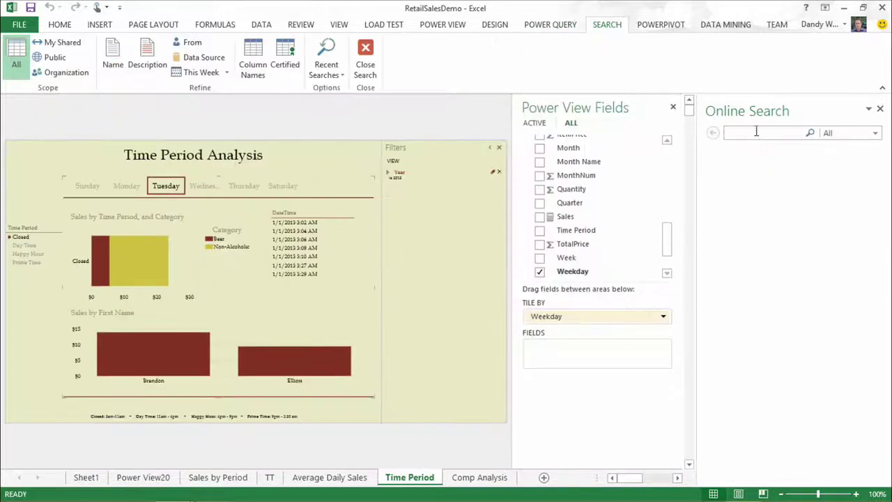
pyautogui.click(756, 133)
pyautogui.write('columbus o')
pyautogui.press('Return')
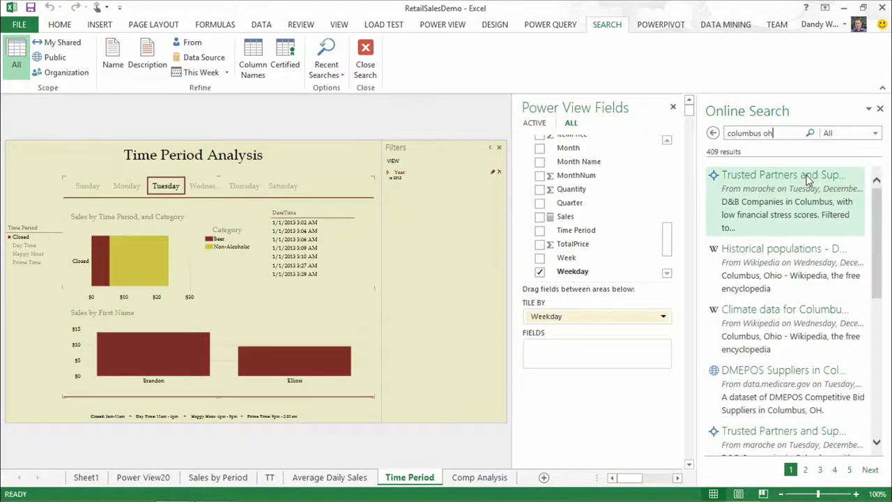
pyautogui.moveTo(808, 180)
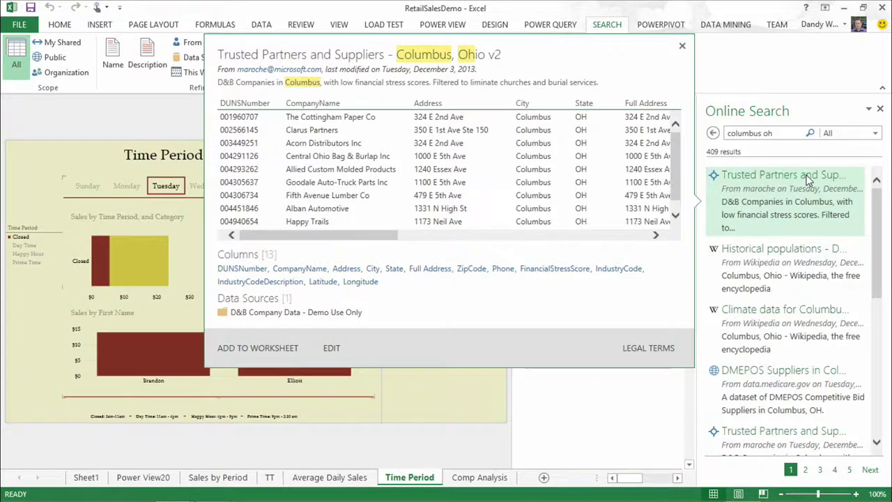
pyautogui.moveTo(802, 259)
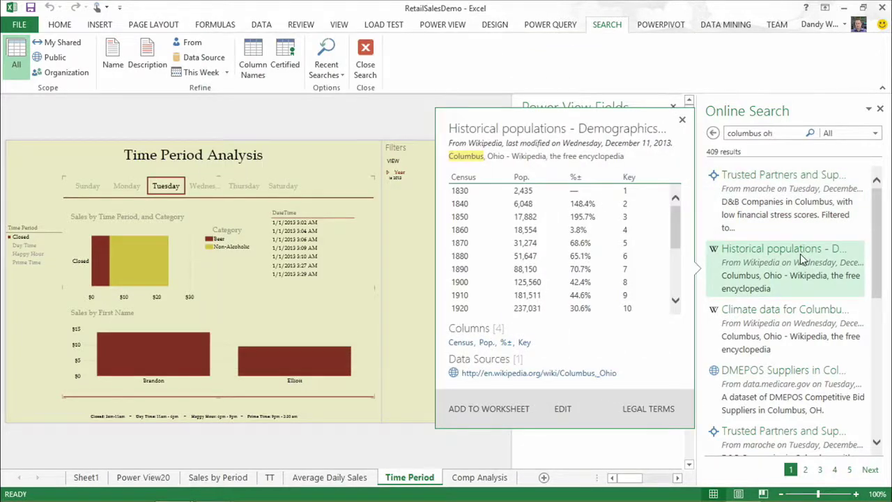
pyautogui.moveTo(788, 312)
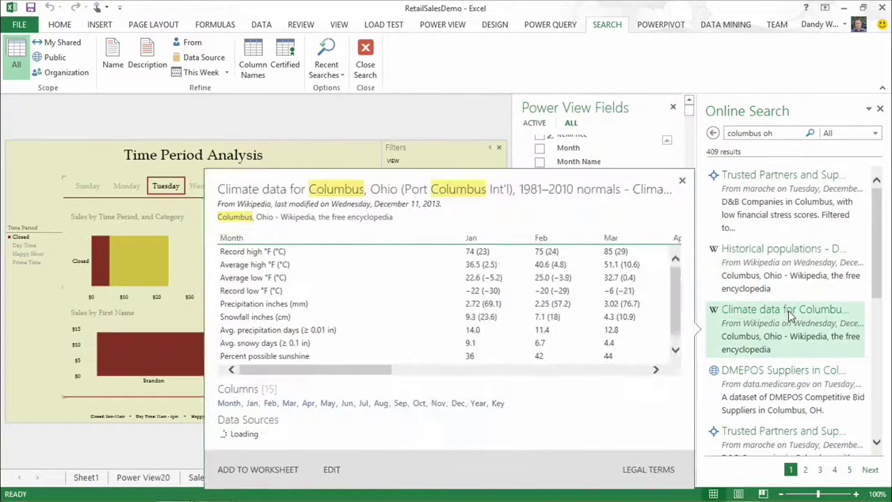
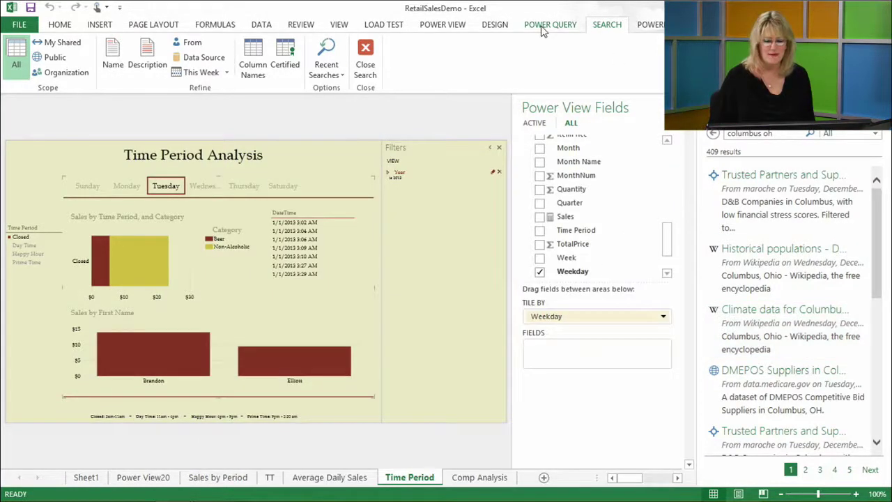
# Import the Yelp Data workbook from the Yelp Pics folder with Power Query and open its Yelp Data sheet for editing.
pyautogui.click(541, 28)
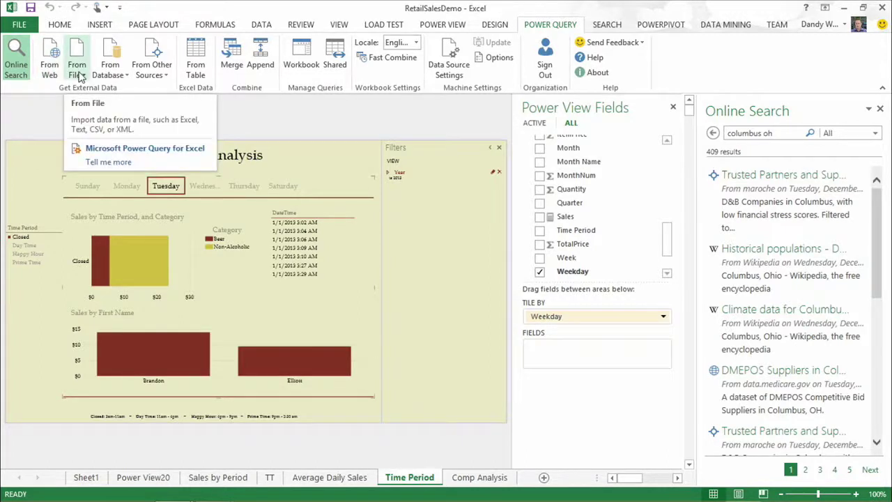
pyautogui.click(77, 70)
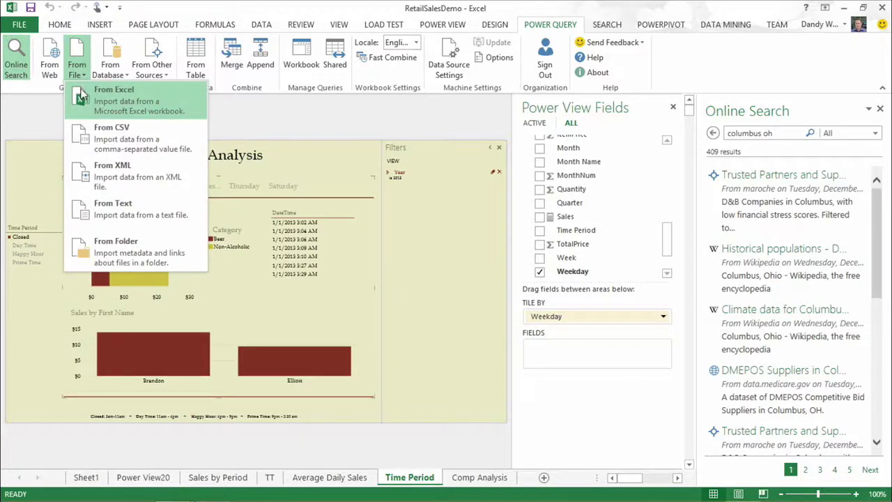
pyautogui.click(88, 98)
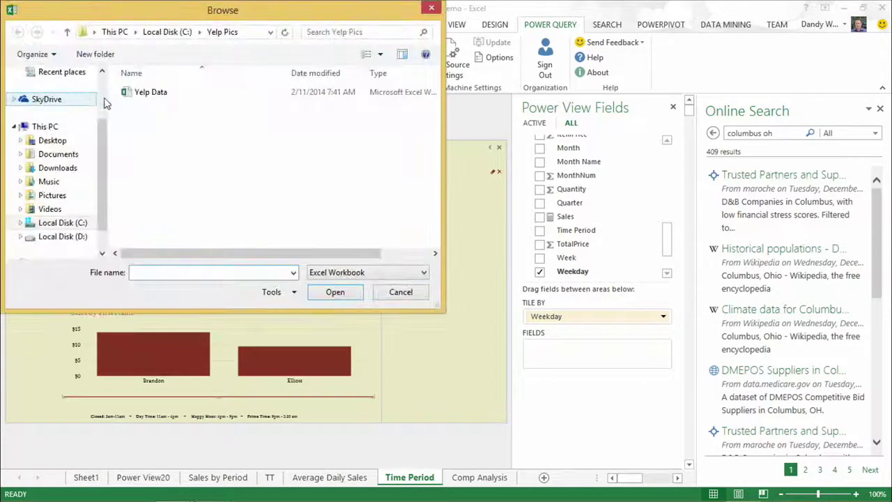
pyautogui.click(143, 94)
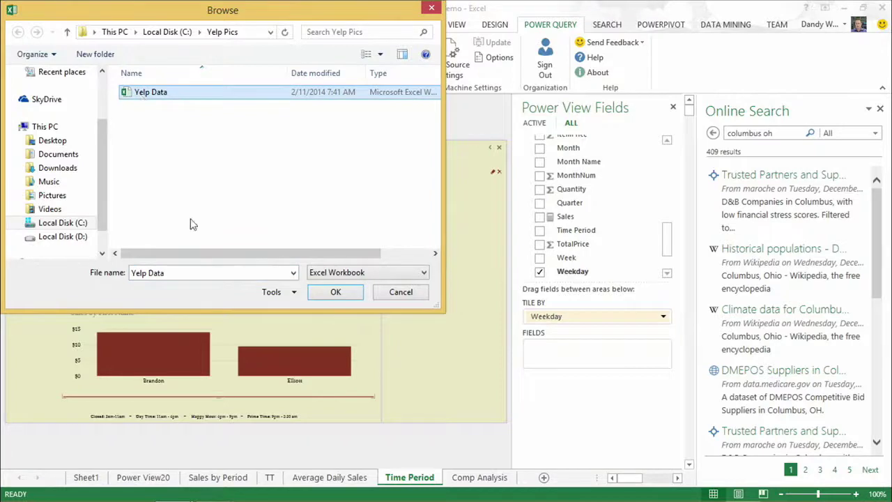
pyautogui.click(318, 293)
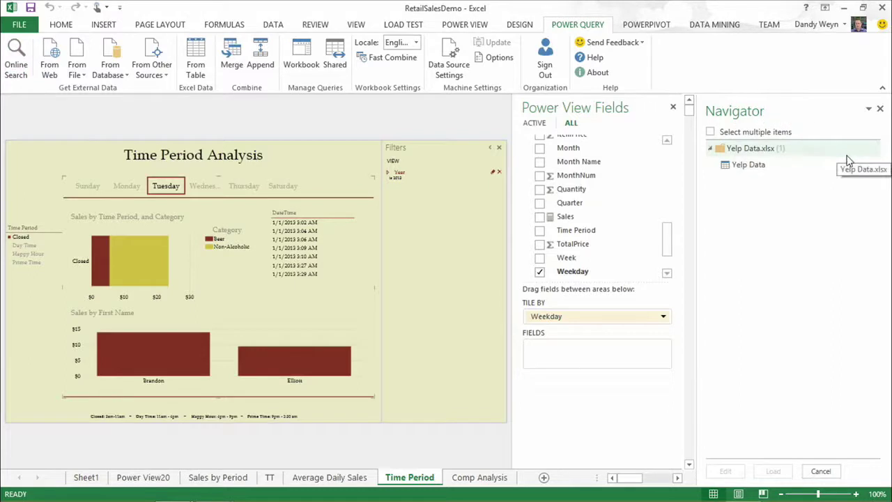
pyautogui.moveTo(804, 171)
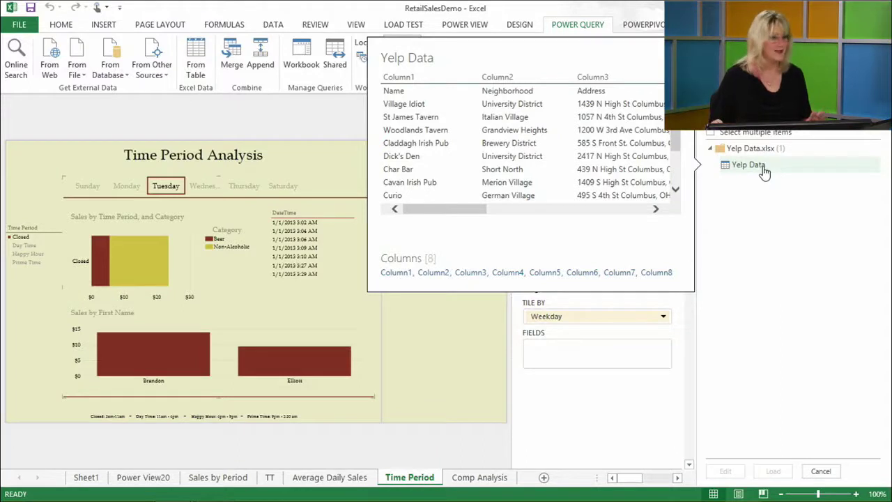
pyautogui.click(765, 173)
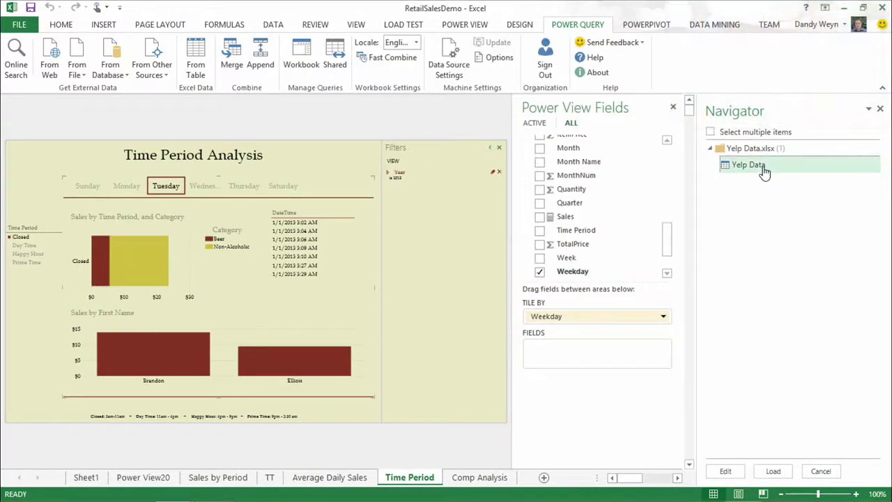
pyautogui.click(729, 473)
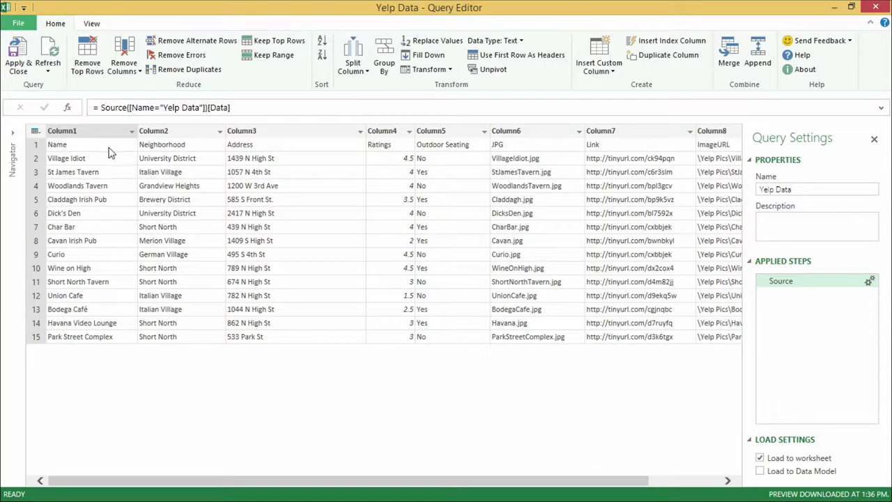
# Use the first row of the Yelp Data query as headers and change the Ratings column's type to Number.
pyautogui.click(36, 133)
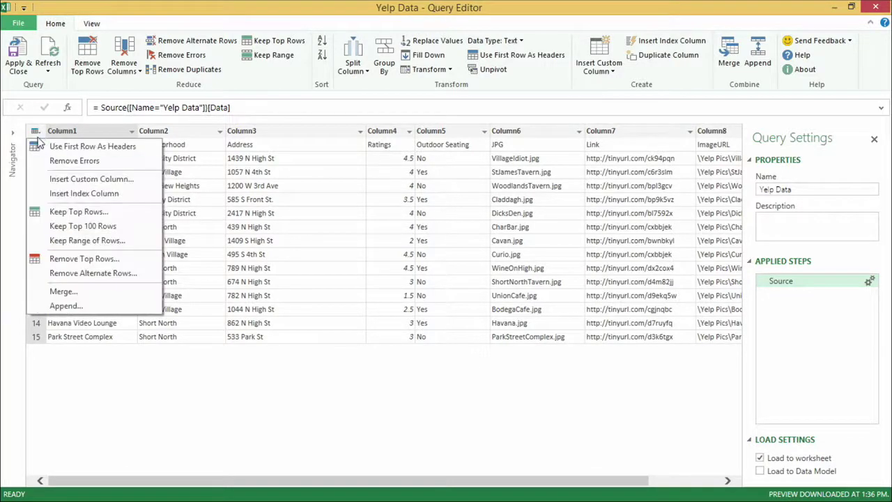
pyautogui.click(50, 147)
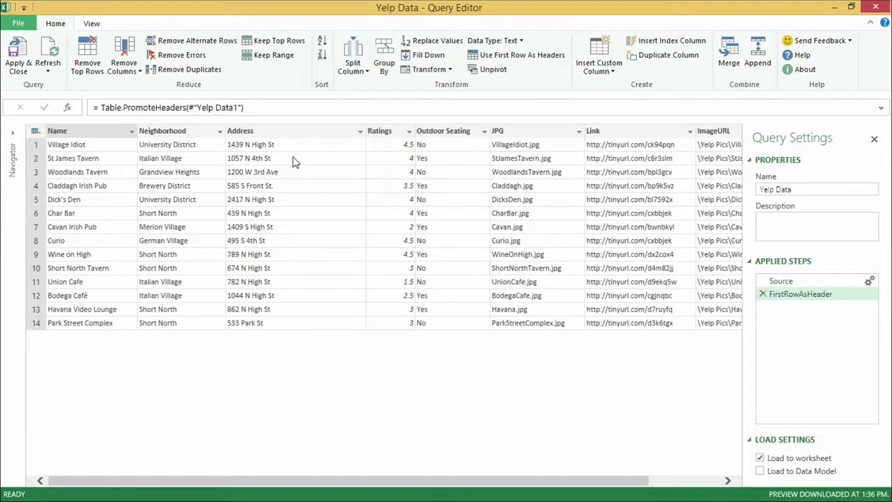
pyautogui.rightClick(391, 135)
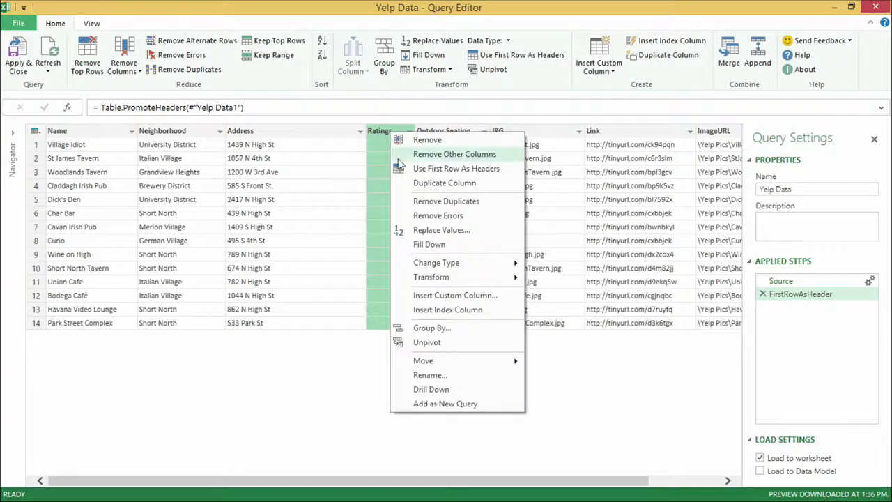
pyautogui.moveTo(429, 263)
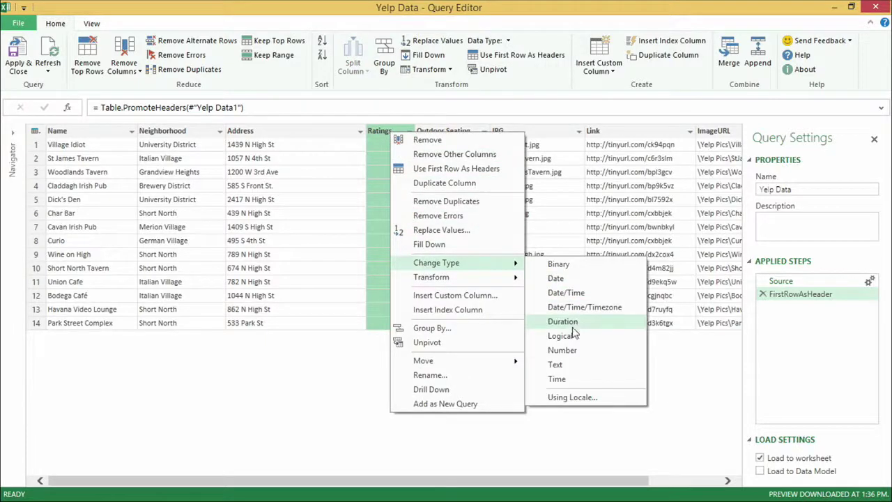
pyautogui.click(573, 355)
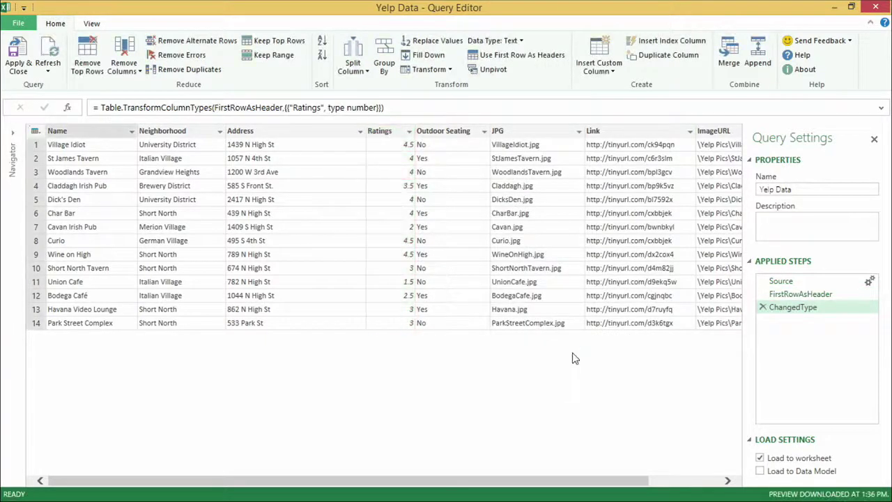
# Load the Yelp Data query to the Data Model instead of the worksheet and apply it.
pyautogui.moveTo(492, 481); pyautogui.dragTo(439, 482)
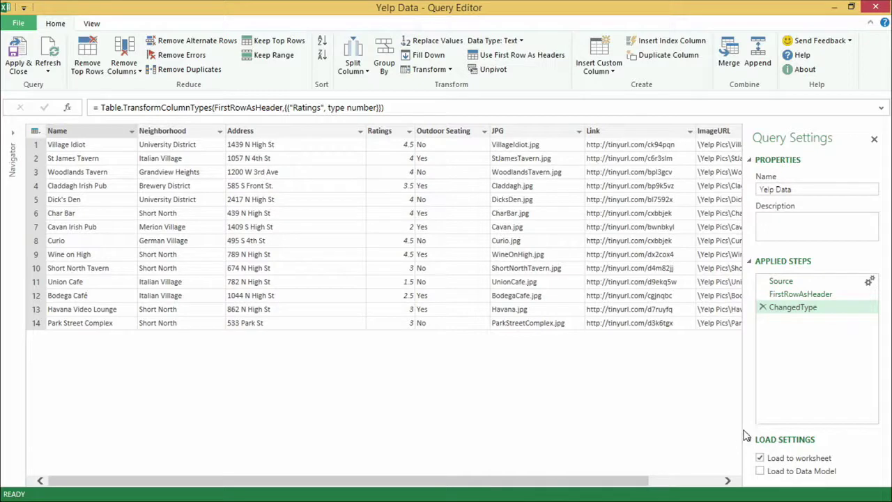
pyautogui.click(760, 458)
pyautogui.click(761, 471)
pyautogui.click(12, 55)
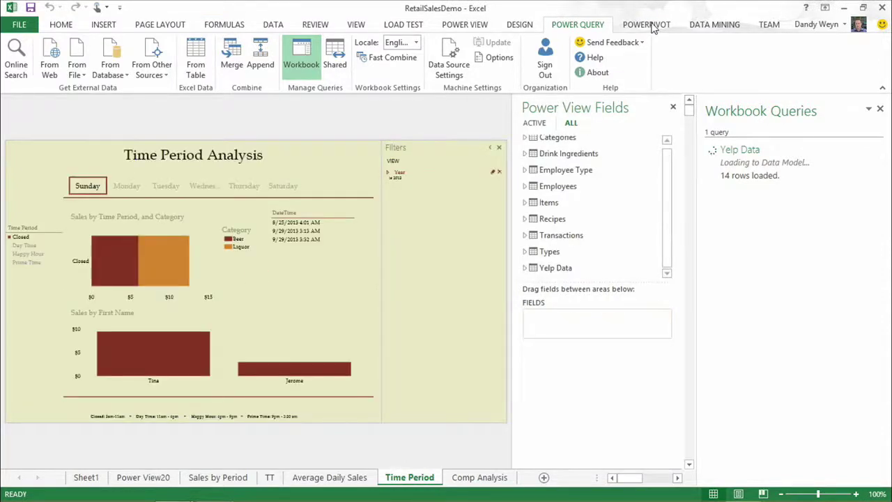
# Apply the Data Model changes in Power View and open the Yelp Data table in the PowerPivot window.
pyautogui.click(653, 26)
pyautogui.click(602, 26)
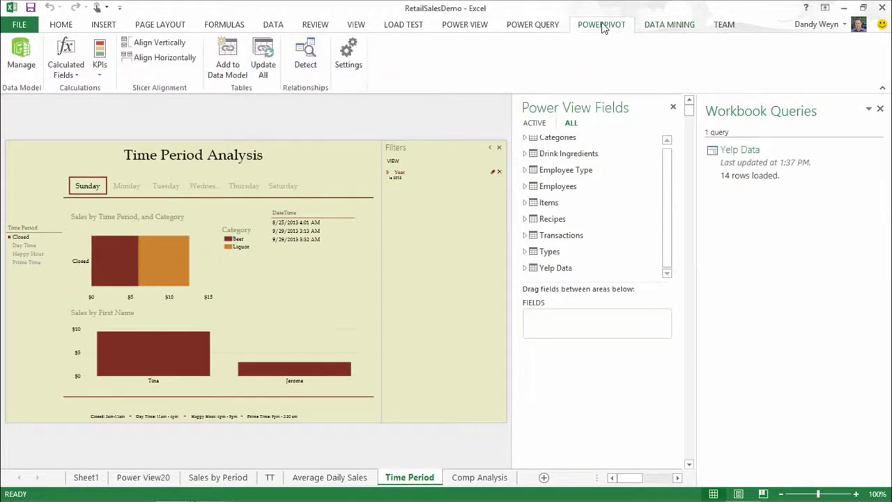
pyautogui.click(31, 64)
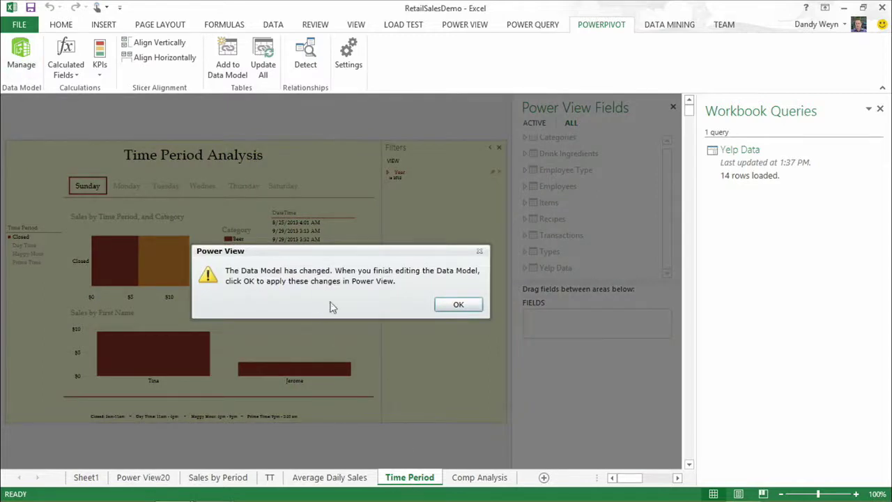
pyautogui.click(457, 307)
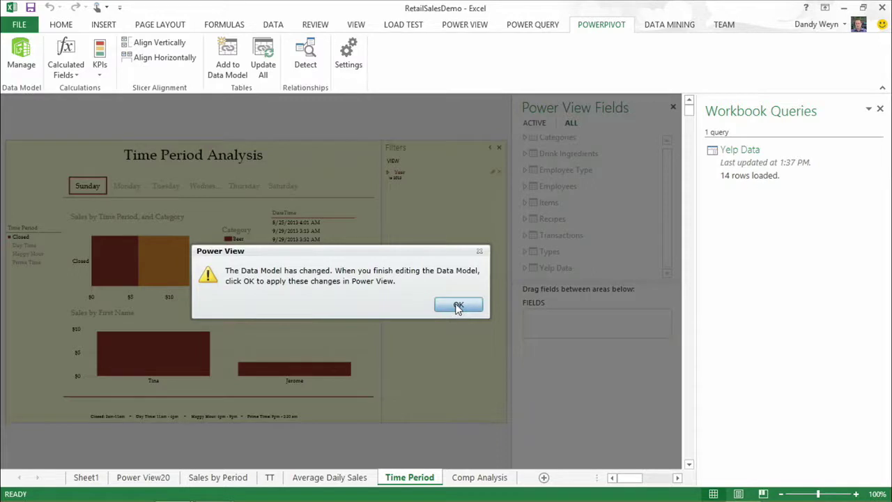
pyautogui.click(458, 307)
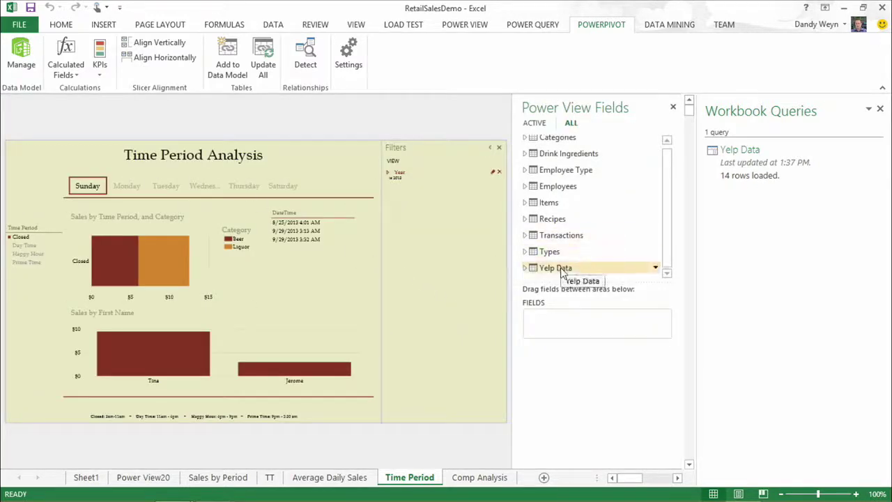
pyautogui.click(21, 56)
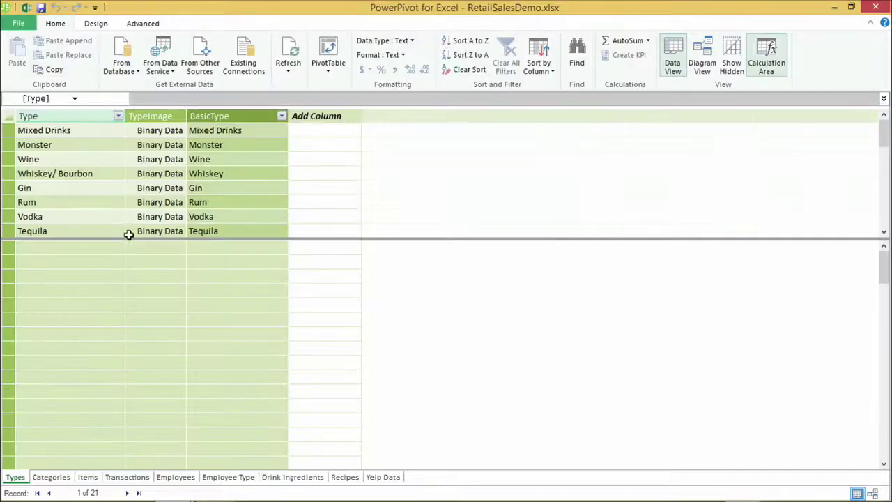
pyautogui.click(387, 478)
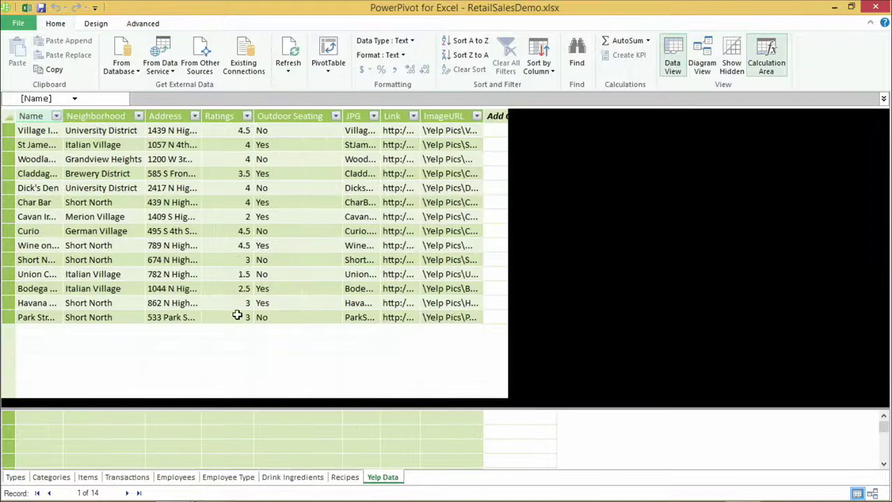
# Set the data category of the Yelp Data table's Address column to Address.
pyautogui.click(180, 116)
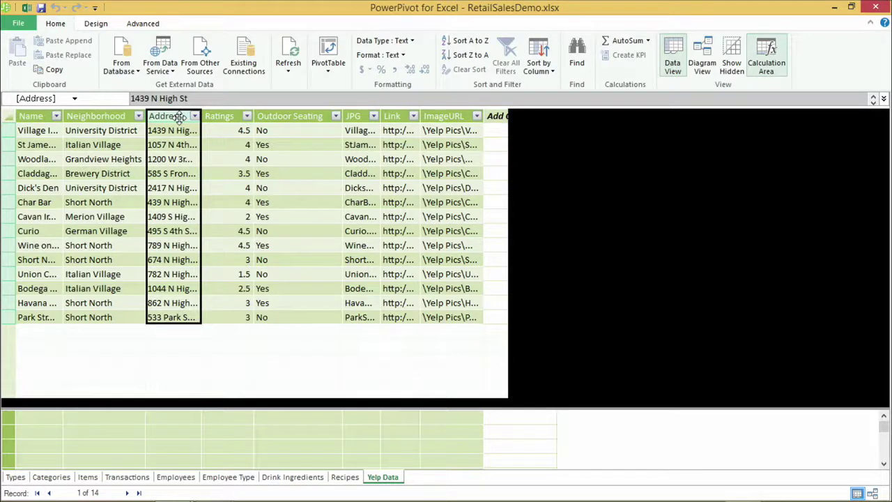
pyautogui.click(144, 23)
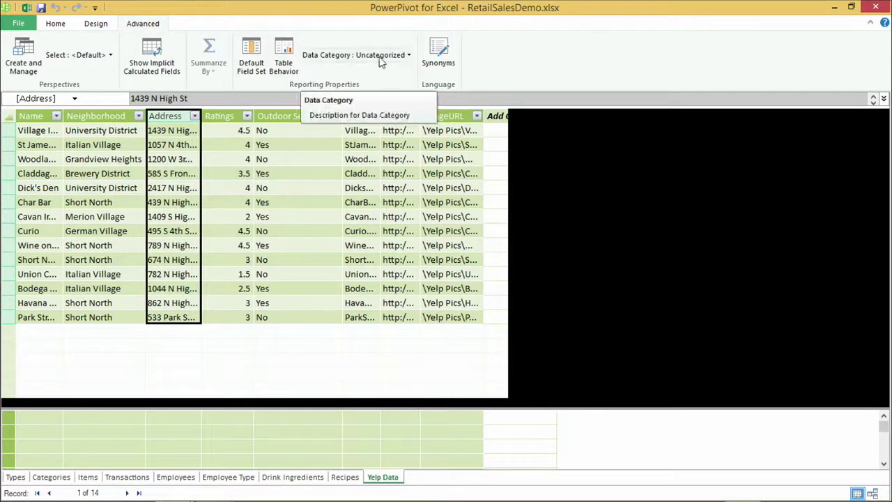
pyautogui.click(405, 57)
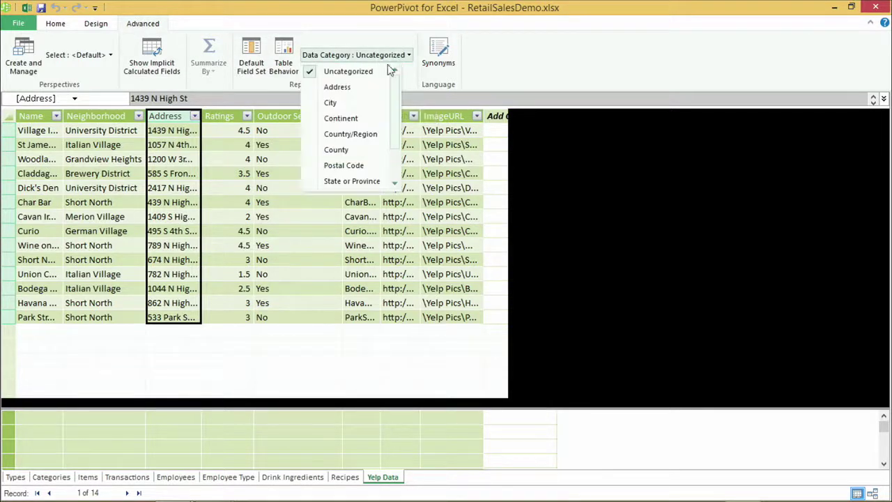
pyautogui.click(351, 89)
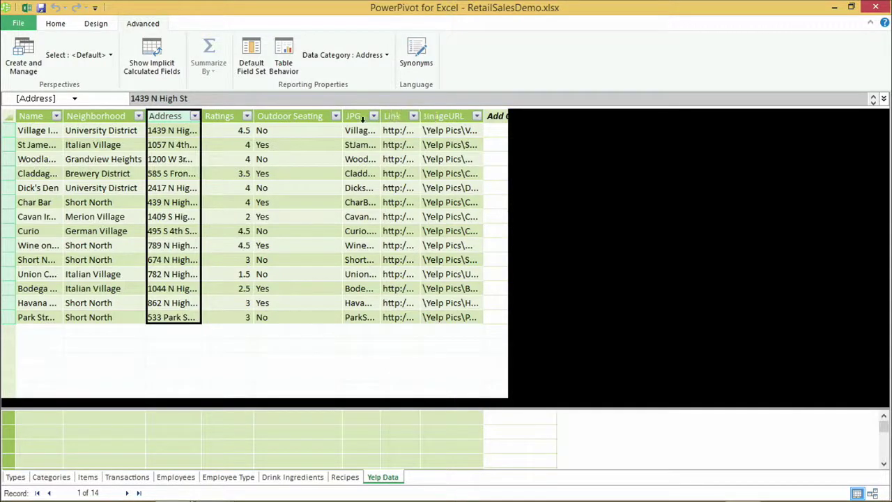
# Narrow the Outdoor Seating column and check the data category of the Link column and the first ImageURL path.
pyautogui.moveTo(340, 117); pyautogui.dragTo(301, 117)
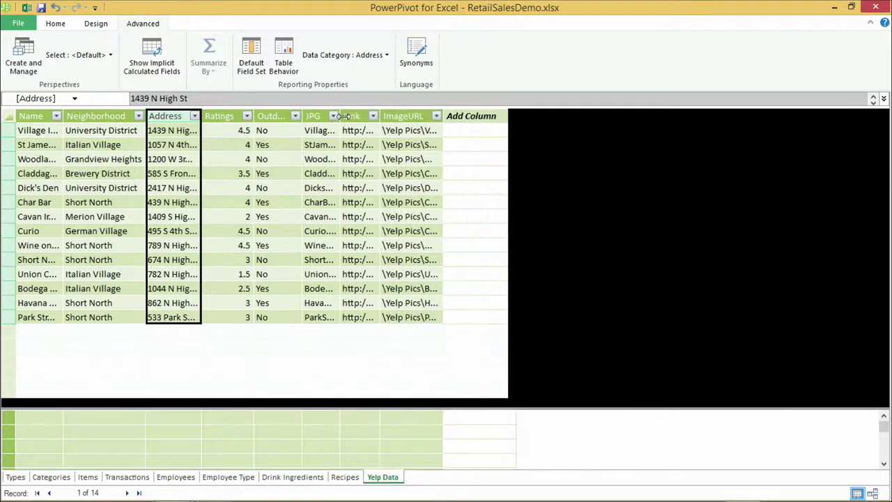
pyautogui.click(350, 116)
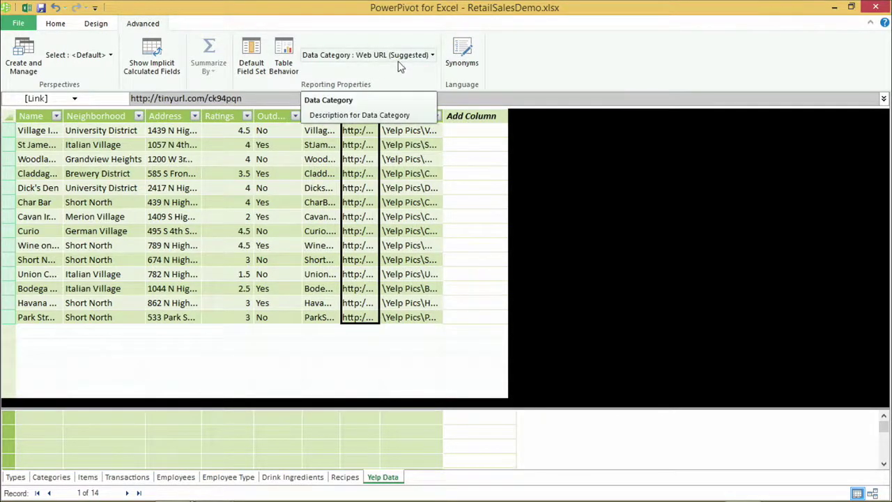
pyautogui.click(398, 132)
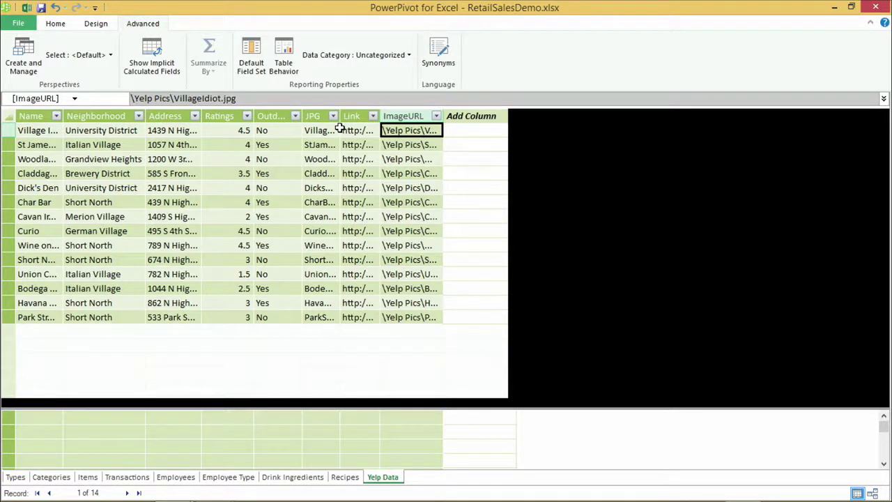
# Add a calculated column to the Yelp Data table with the formula ="c:"&[ImageURL].
pyautogui.click(454, 130)
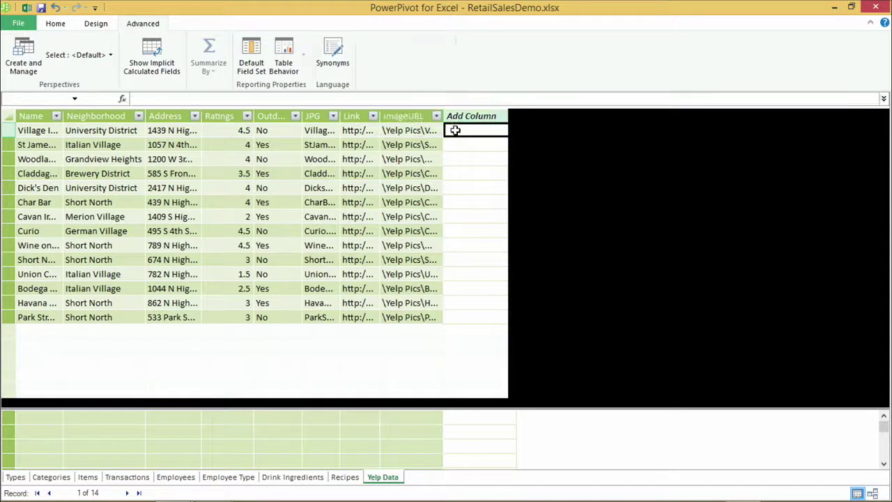
pyautogui.click(441, 99)
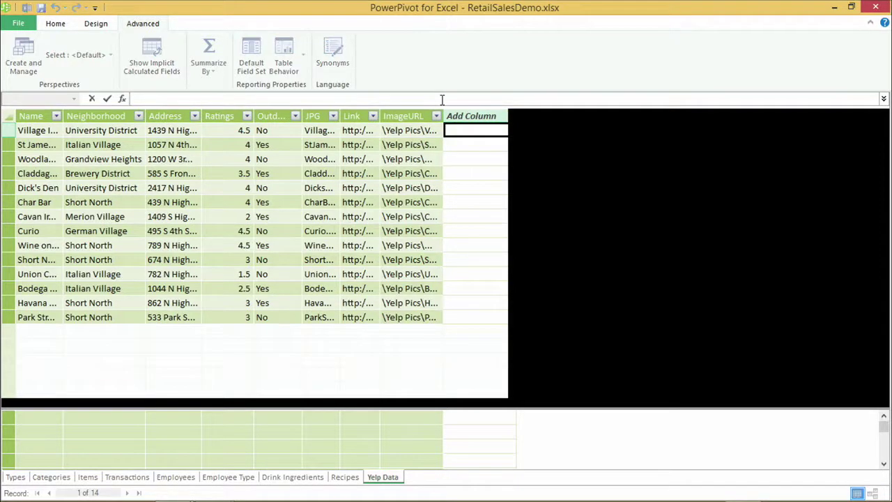
pyautogui.write('="c:')
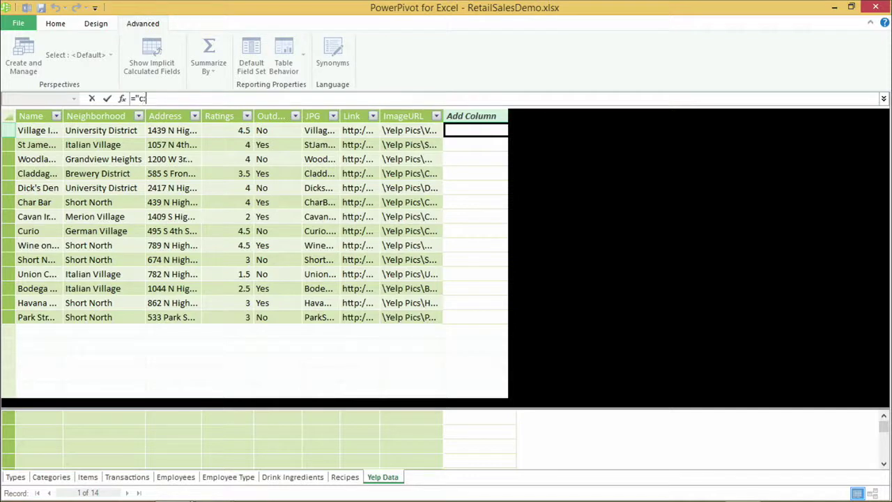
pyautogui.write('"')
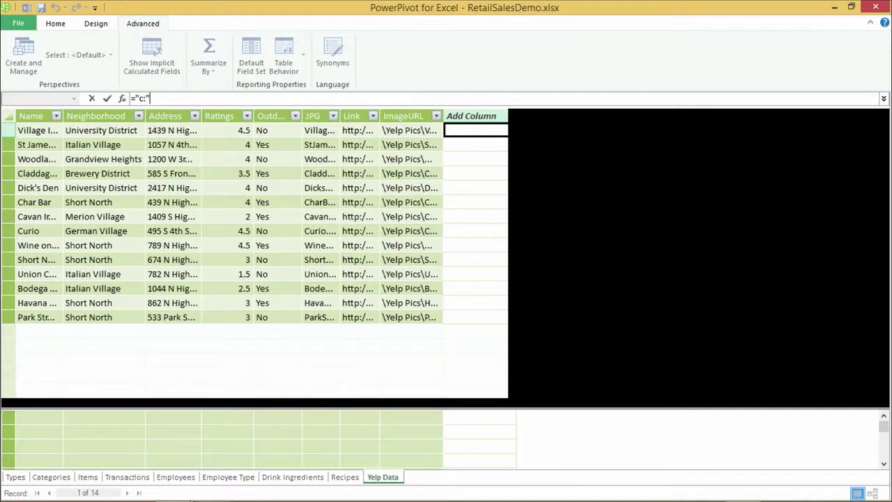
pyautogui.write('&')
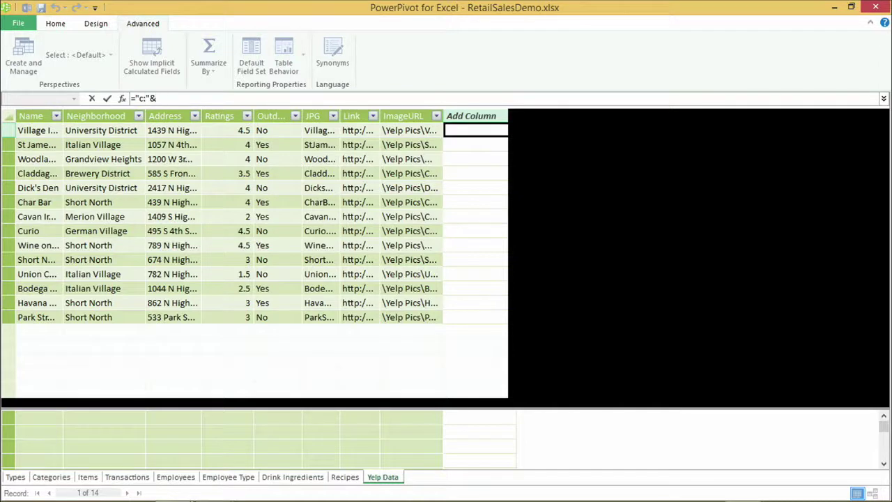
pyautogui.click(413, 130)
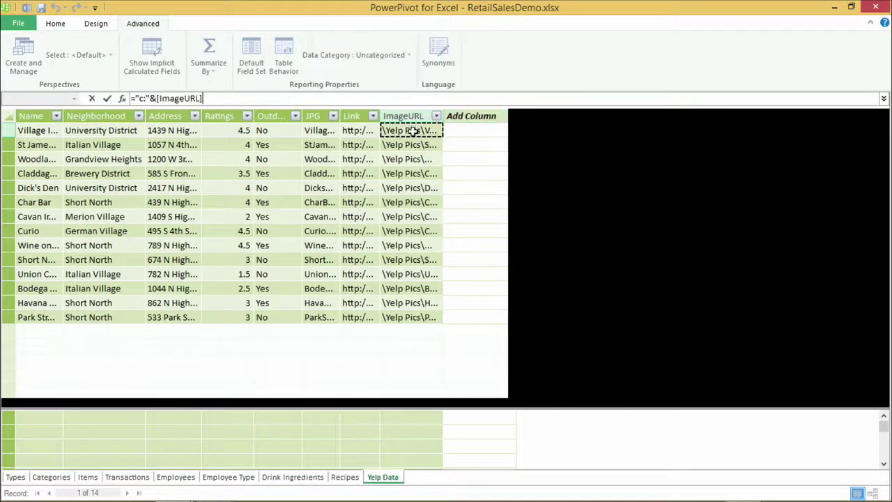
pyautogui.press('Return')
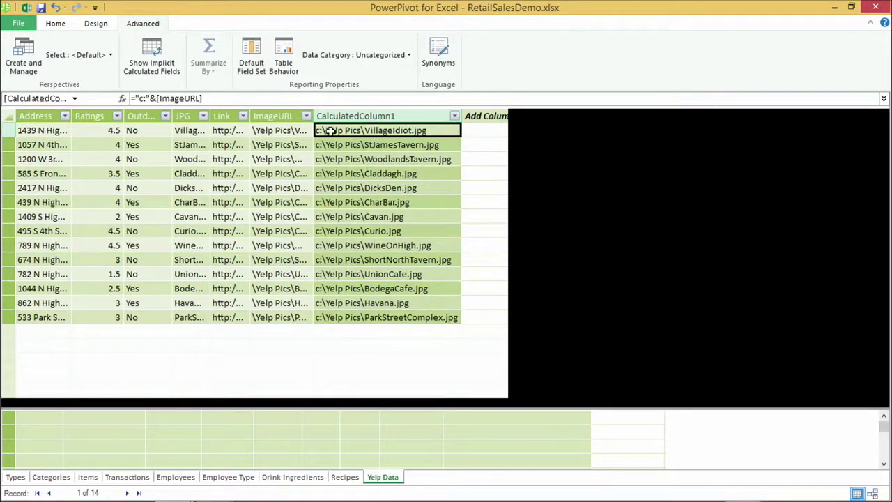
# Rename the new calculated column in the Yelp Data table as Picture.
pyautogui.rightClick(374, 115)
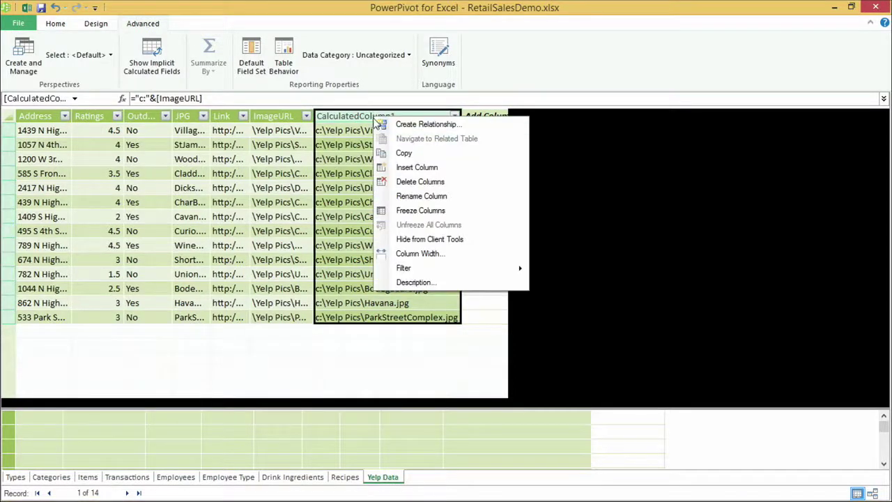
pyautogui.click(410, 197)
pyautogui.press('BackSpace')
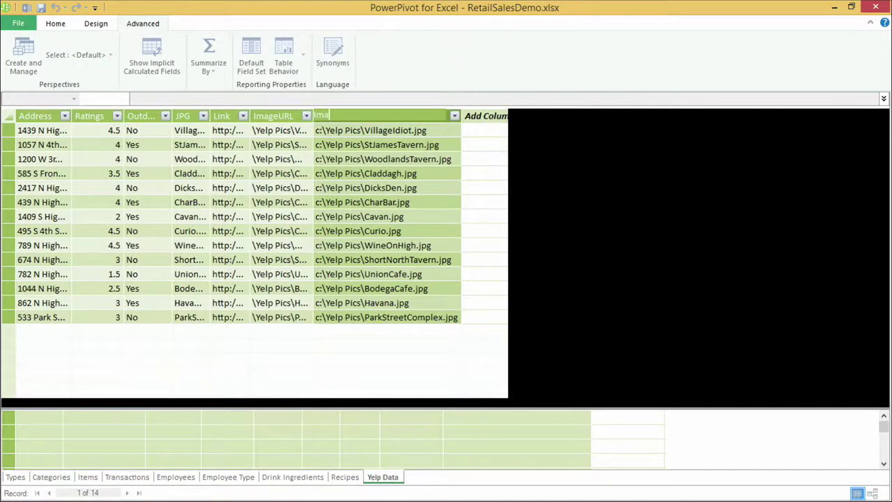
pyautogui.press('BackSpace')
pyautogui.press('BackSpace')
pyautogui.press('Return')
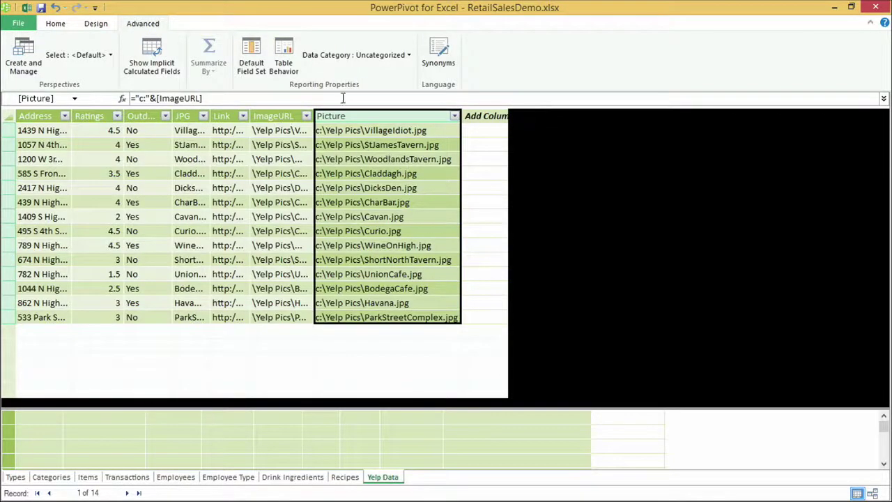
# Set the data category of the Picture column to Image URL.
pyautogui.click(410, 59)
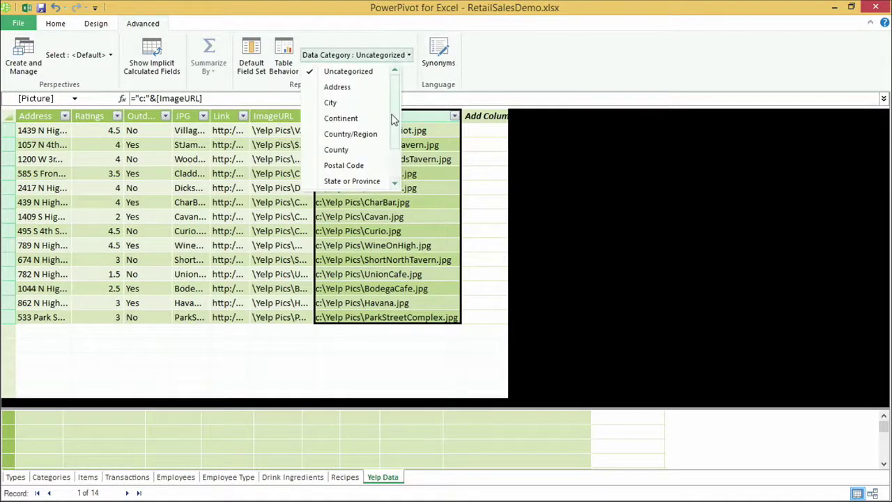
pyautogui.moveTo(392, 118); pyautogui.dragTo(395, 156)
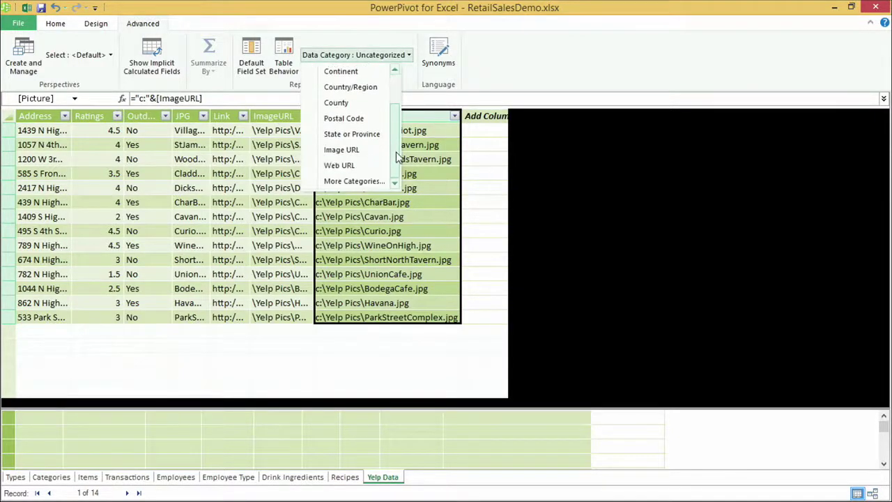
pyautogui.click(351, 153)
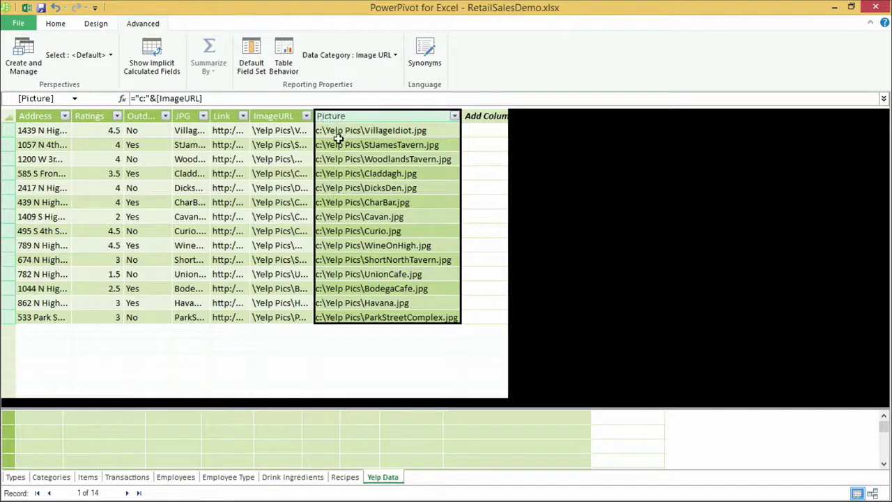
# Configure the Yelp Data table behavior with Name as row identifier and default label, and Picture as default image.
pyautogui.click(291, 64)
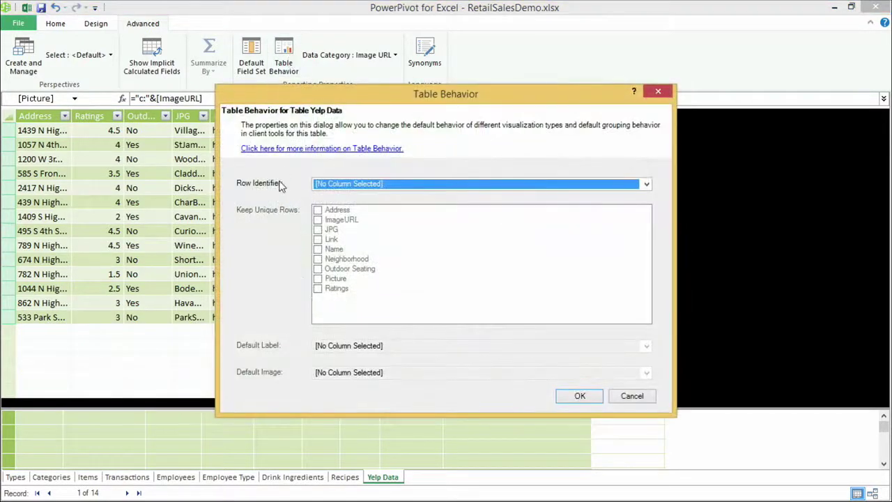
pyautogui.click(334, 186)
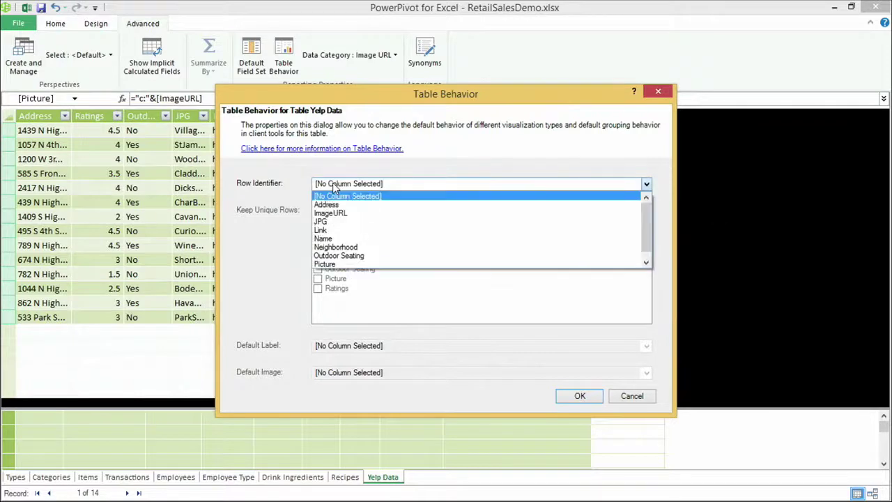
pyautogui.click(332, 243)
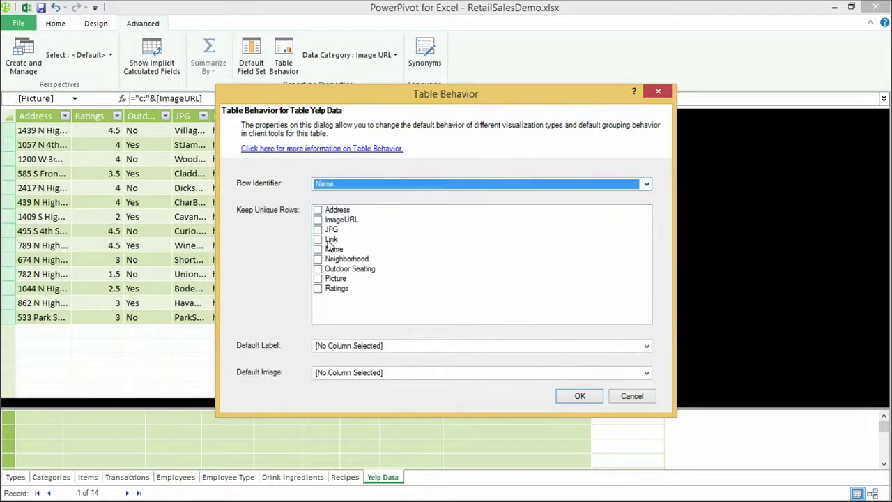
pyautogui.click(340, 350)
pyautogui.click(337, 401)
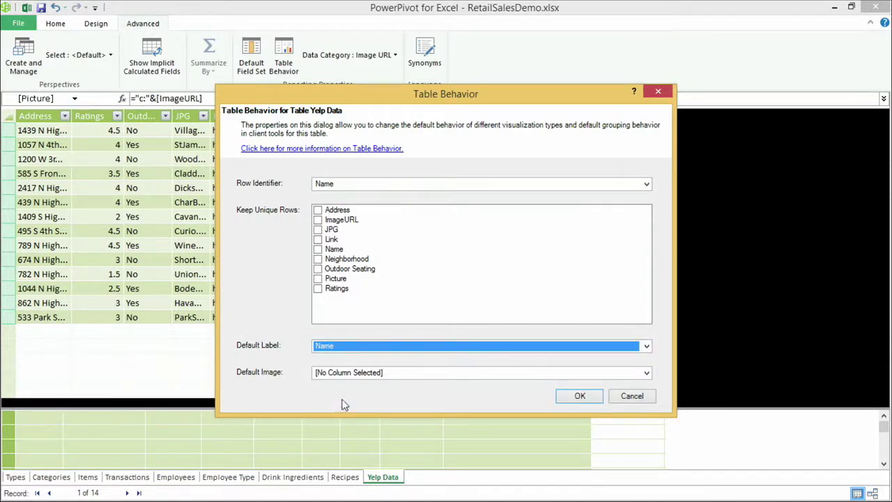
pyautogui.click(348, 375)
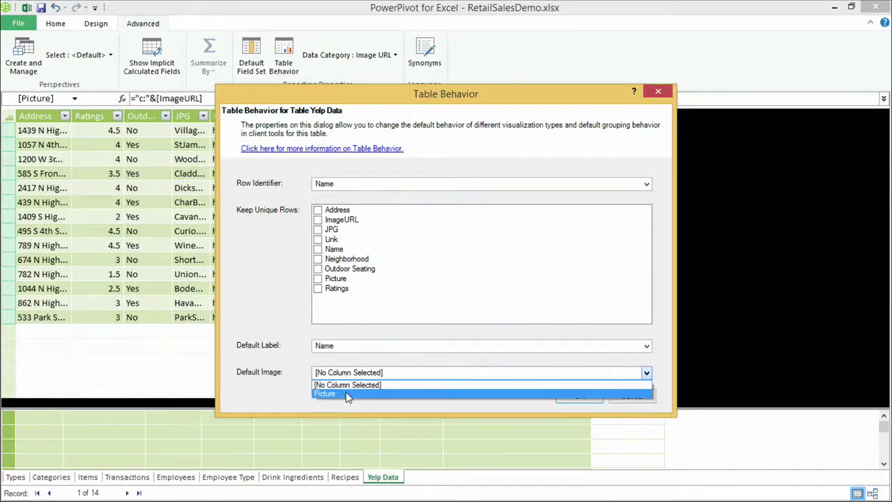
pyautogui.click(347, 395)
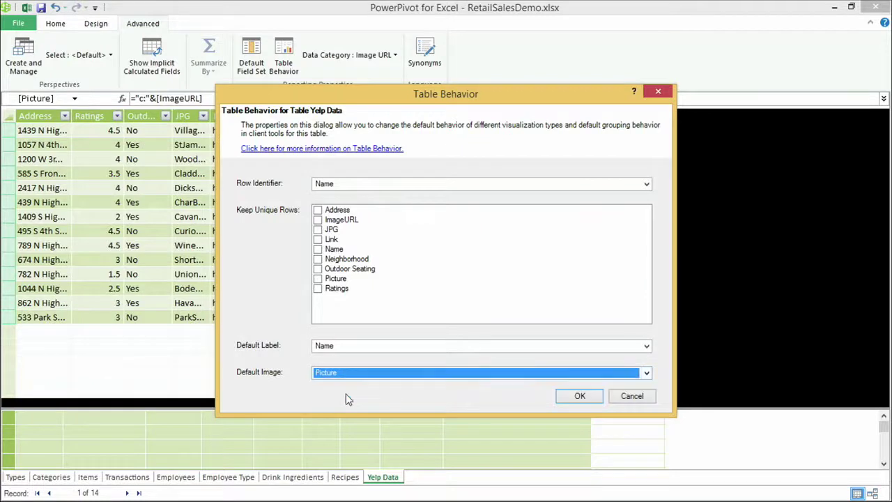
pyautogui.click(581, 395)
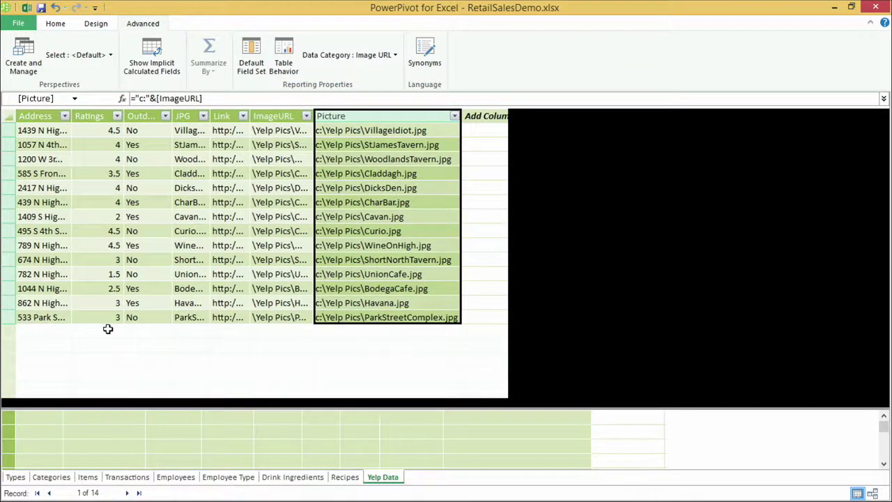
# Add an average calculated field for the Ratings column and name it Avg.
pyautogui.click(104, 117)
pyautogui.click(55, 24)
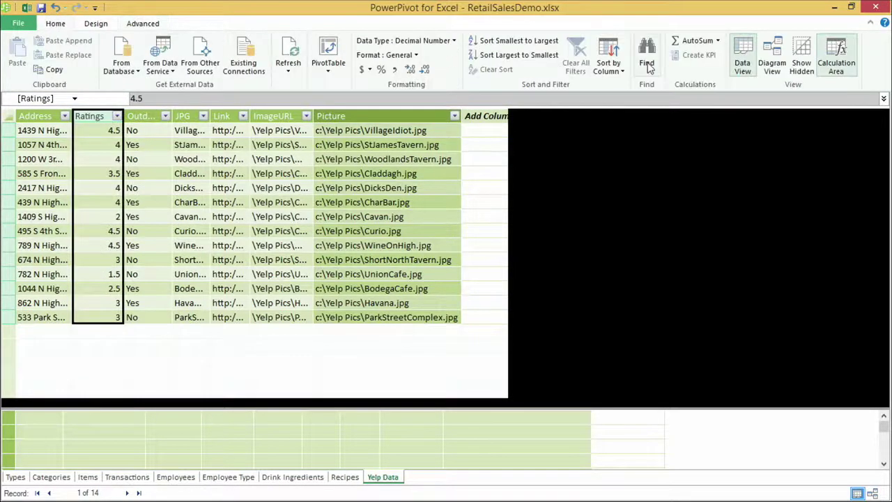
pyautogui.click(717, 41)
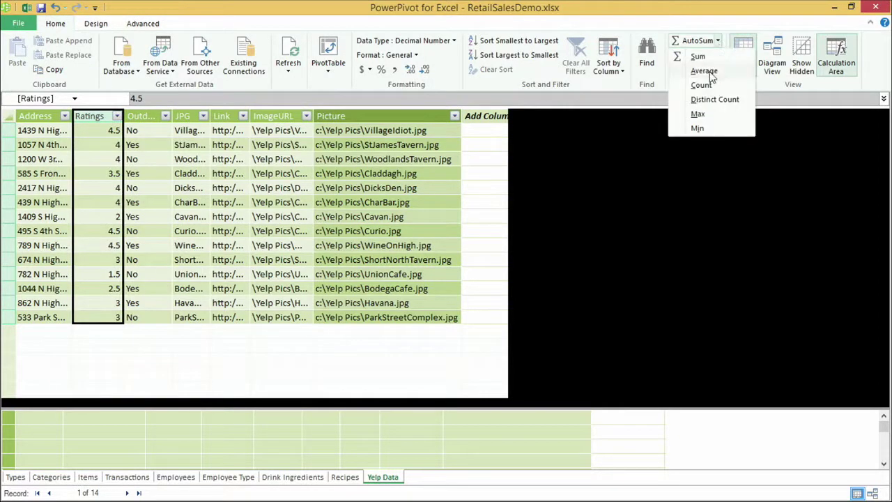
pyautogui.click(704, 71)
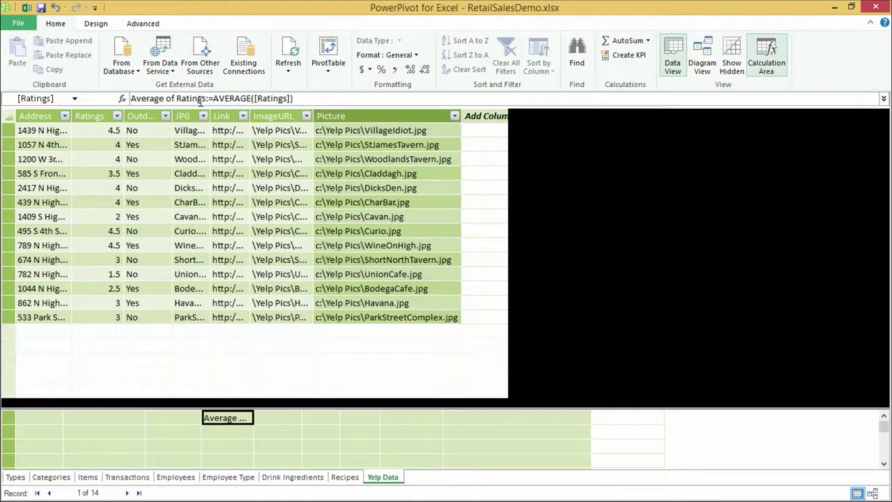
pyautogui.moveTo(204, 99); pyautogui.dragTo(142, 98)
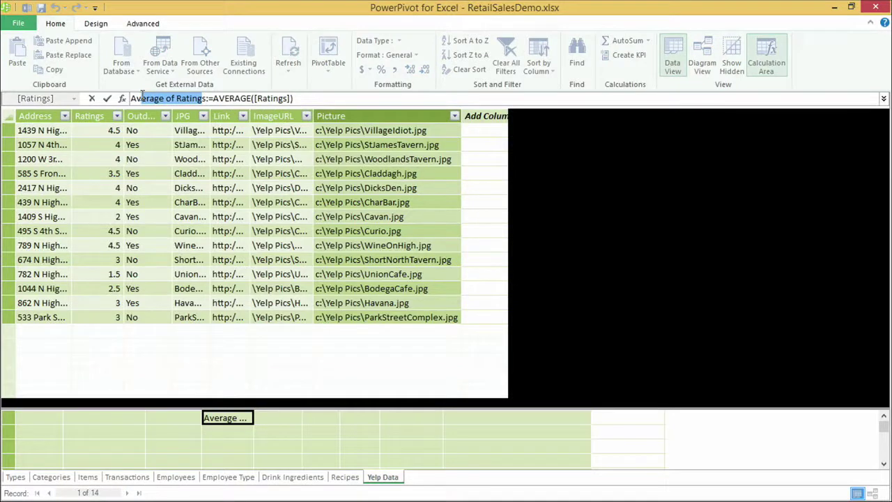
pyautogui.write('vg')
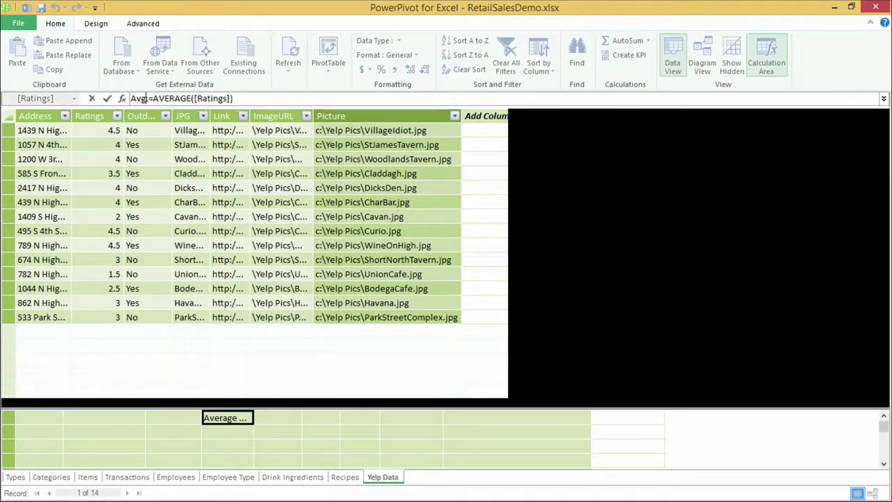
pyautogui.press('Escape')
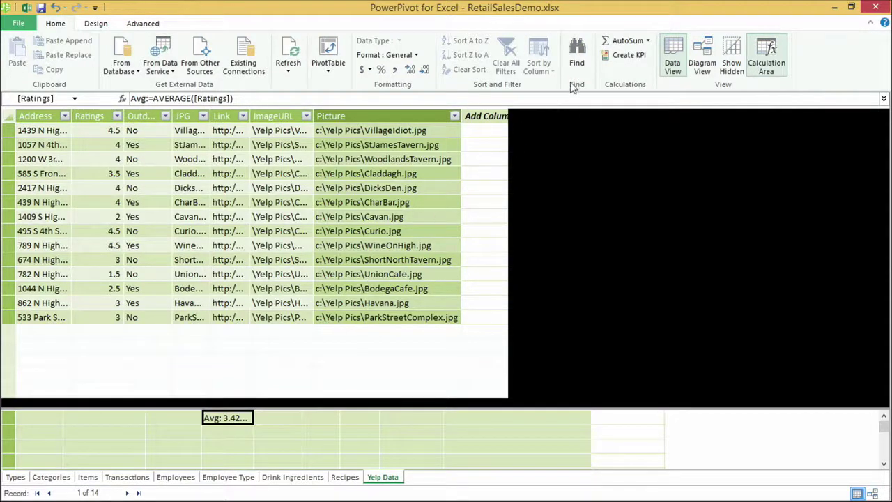
# Define a KPI on the Avg field with an absolute target value of 5 and status thresholds of 2.5 and 4.5.
pyautogui.click(640, 59)
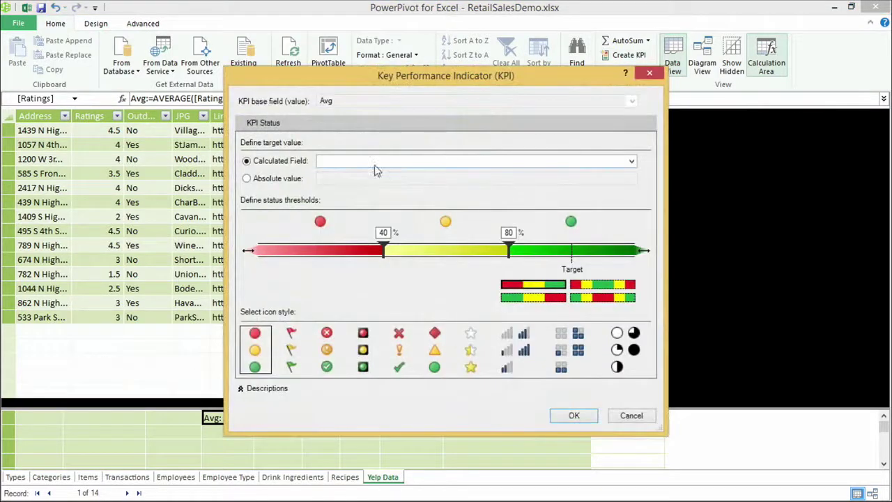
pyautogui.click(279, 180)
pyautogui.moveTo(335, 83); pyautogui.dragTo(310, 61)
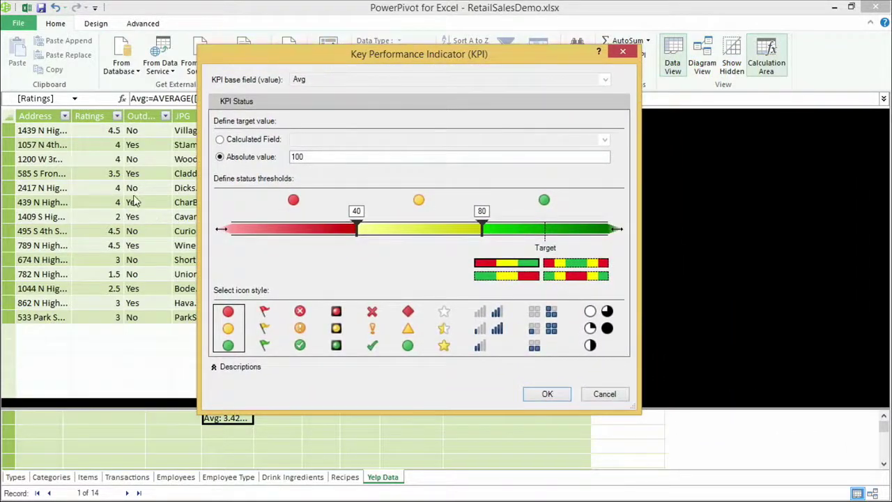
pyautogui.doubleClick(304, 156)
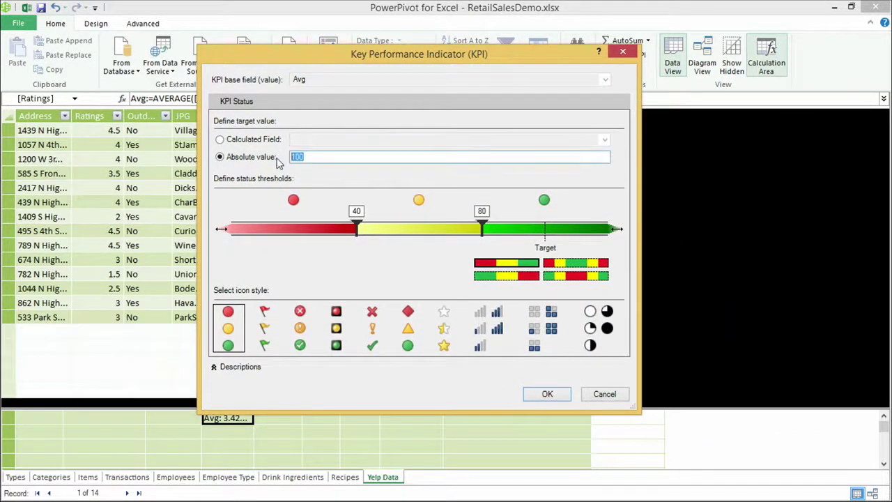
pyautogui.write('5')
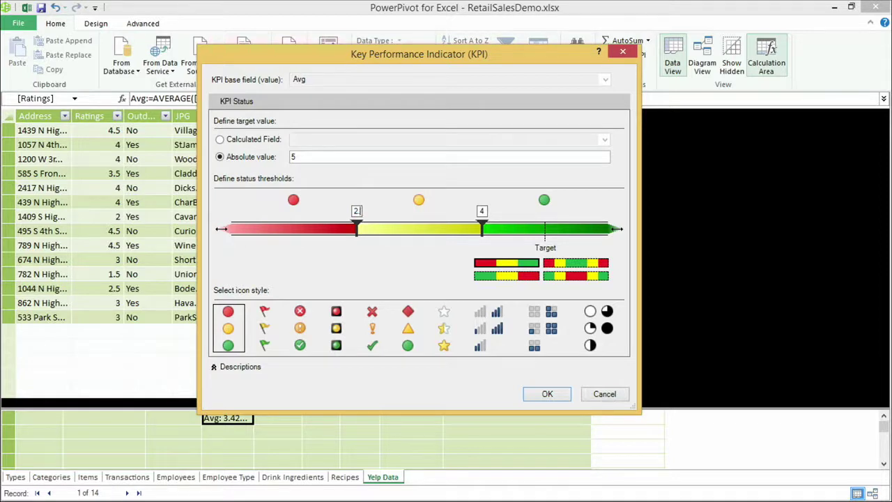
pyautogui.click(481, 212)
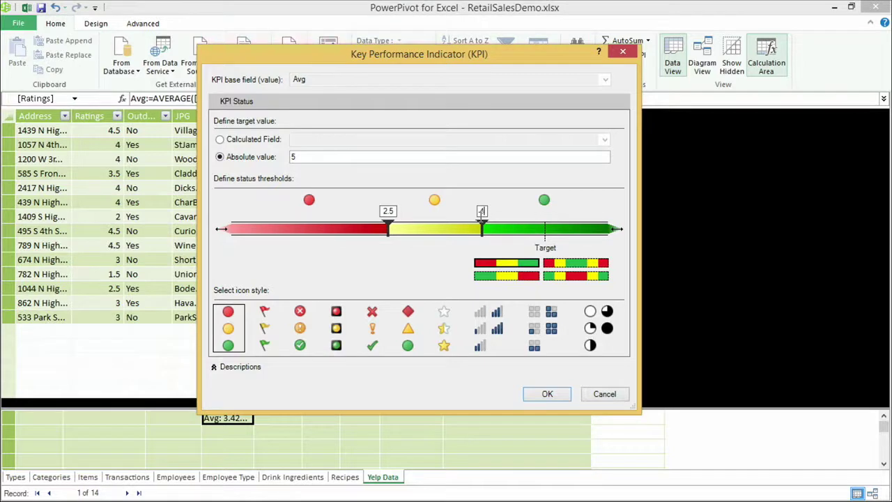
pyautogui.write('.5')
pyautogui.press('Tab')
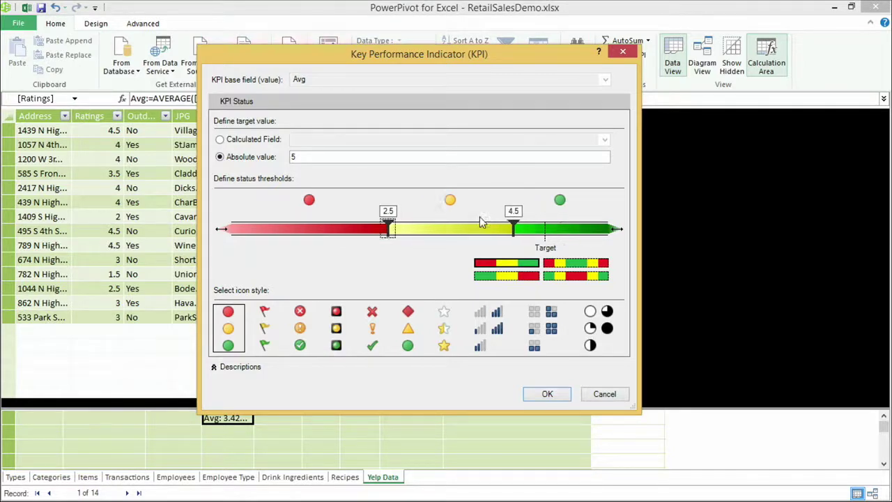
# Give the KPI the red diamond, yellow triangle and green circle icon style, and return to the Excel workbook.
pyautogui.click(410, 330)
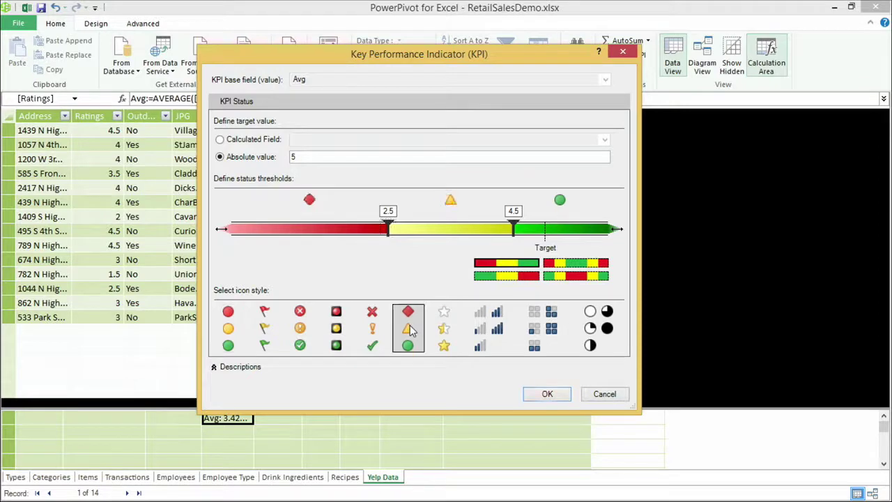
pyautogui.click(533, 395)
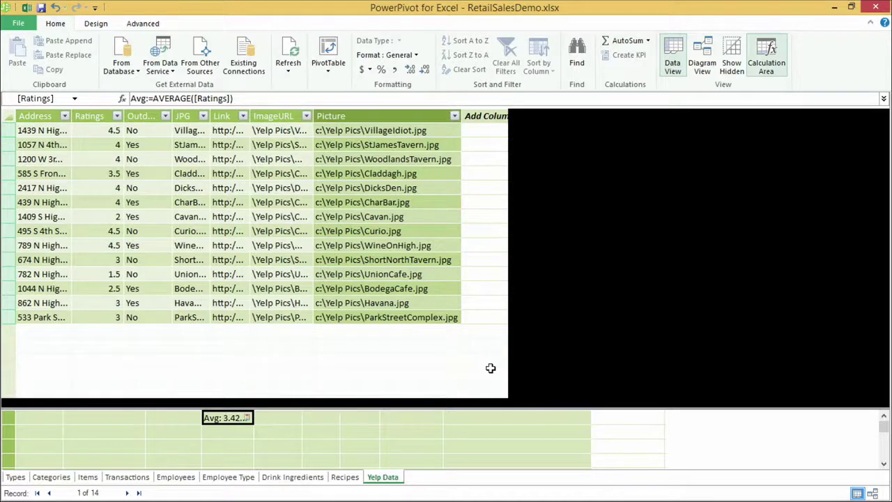
pyautogui.click(839, 10)
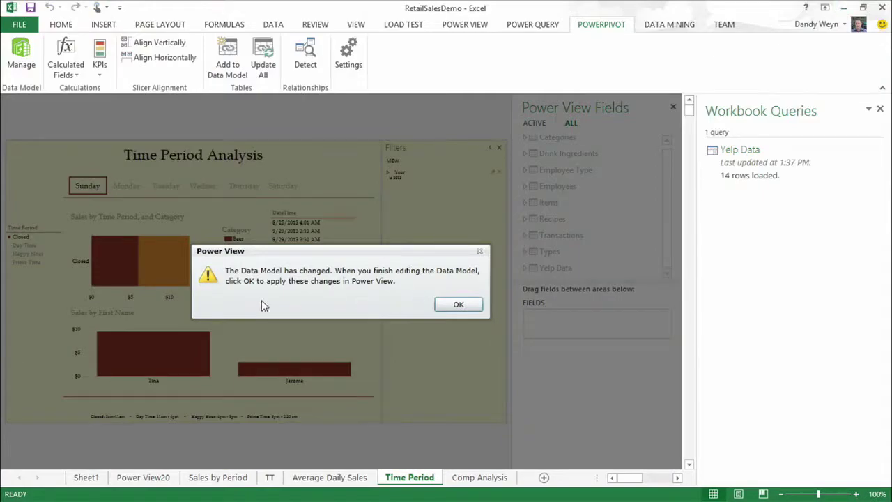
# Apply the data model changes to Power View and switch to the Comp Analysis sheet with Workbook Queries closed.
pyautogui.click(451, 306)
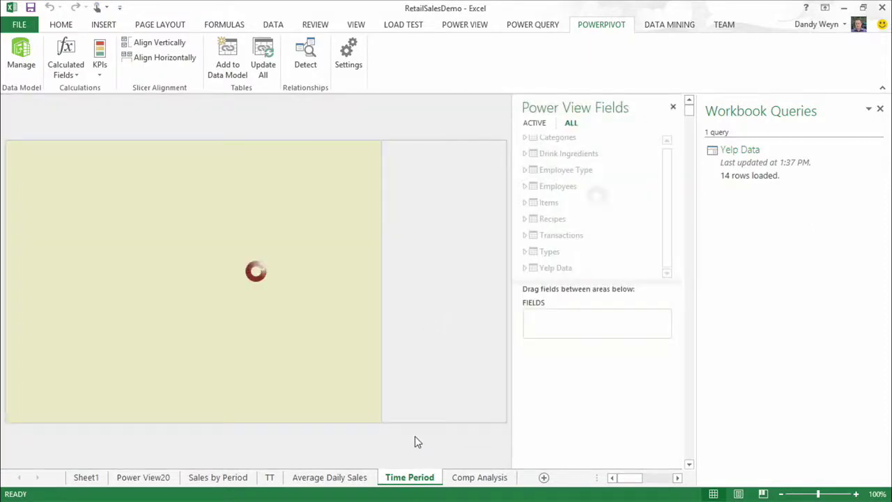
pyautogui.click(880, 111)
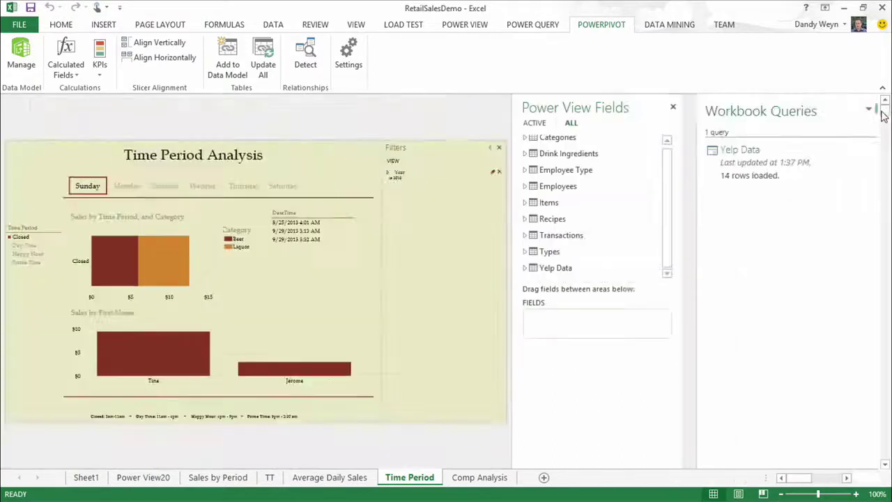
pyautogui.click(481, 478)
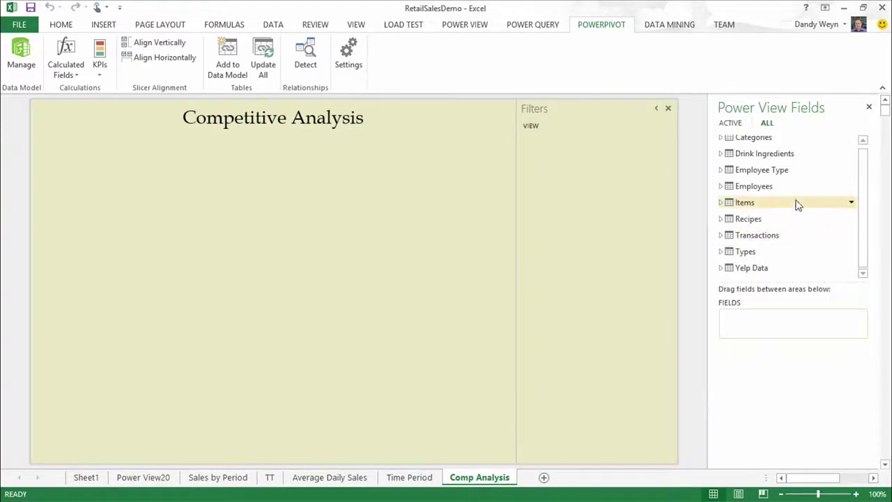
# Create a table of Name, Ratings and Picture from Yelp Data and allow the blocked external pictures.
pyautogui.click(722, 269)
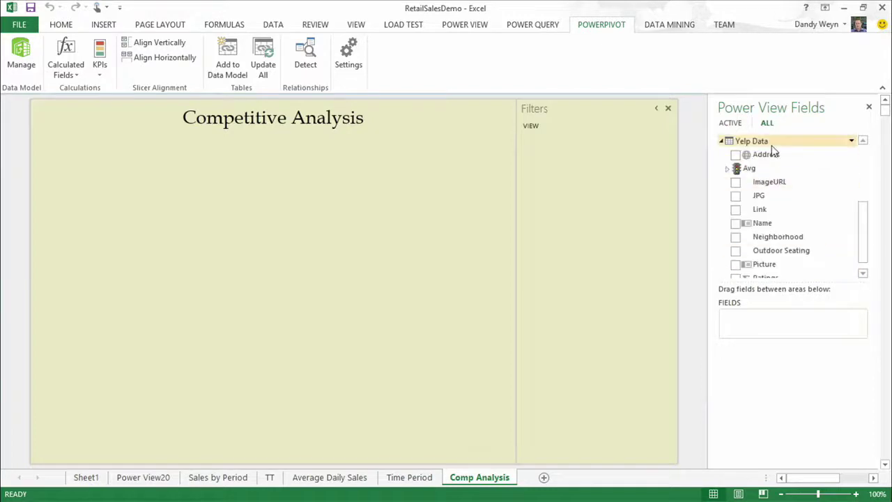
pyautogui.click(735, 223)
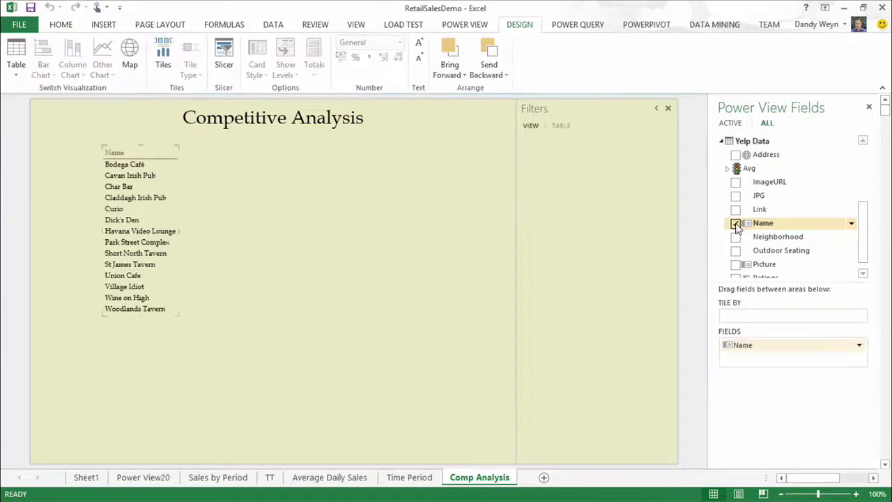
pyautogui.moveTo(864, 235); pyautogui.dragTo(866, 245)
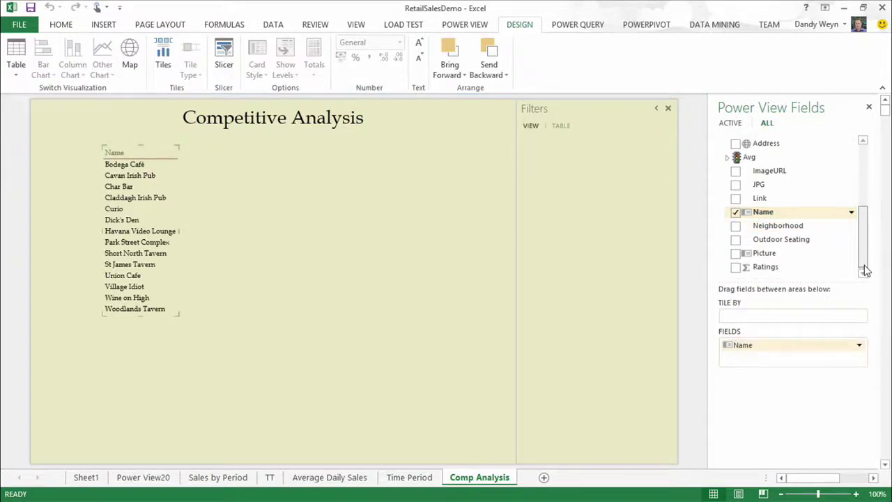
pyautogui.click(735, 267)
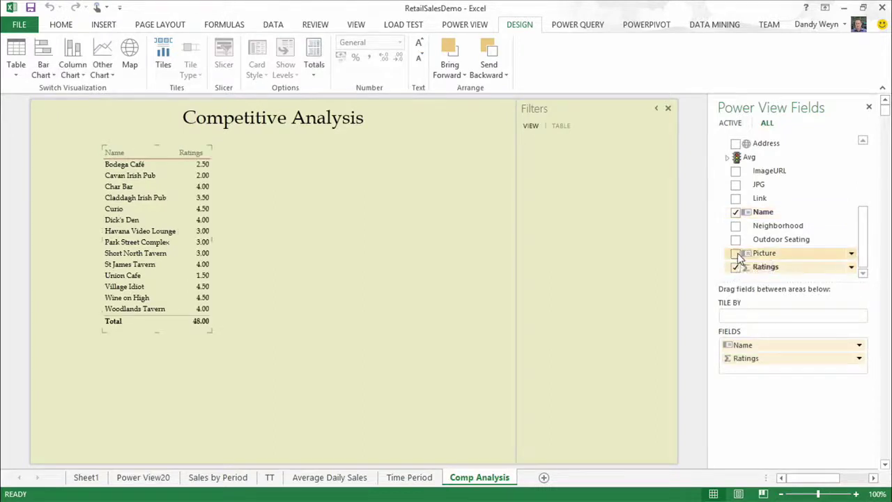
pyautogui.click(736, 254)
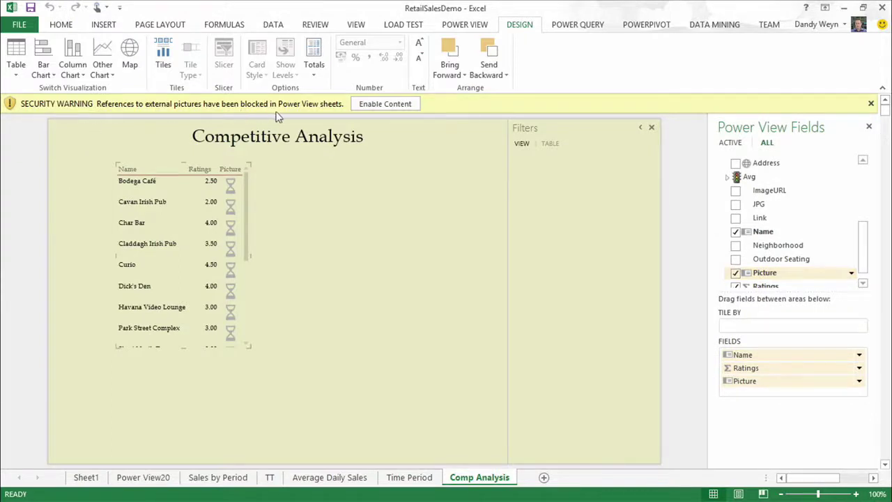
pyautogui.click(377, 106)
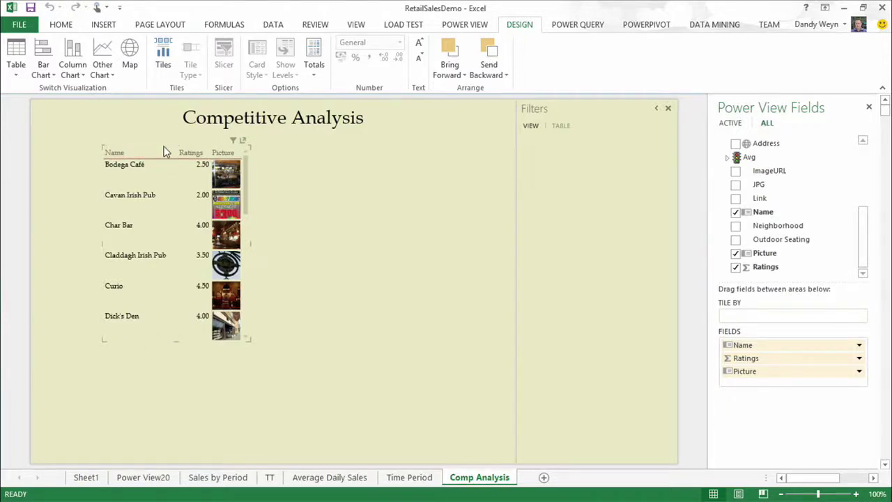
# Convert the bar table to cards, placed against the report's left edge below the title and stretched to the bottom.
pyautogui.moveTo(173, 152); pyautogui.dragTo(101, 144)
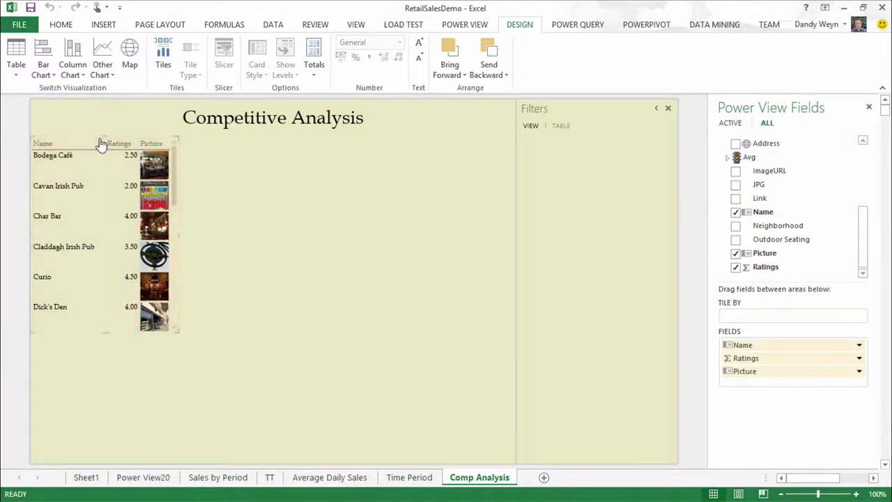
pyautogui.click(11, 74)
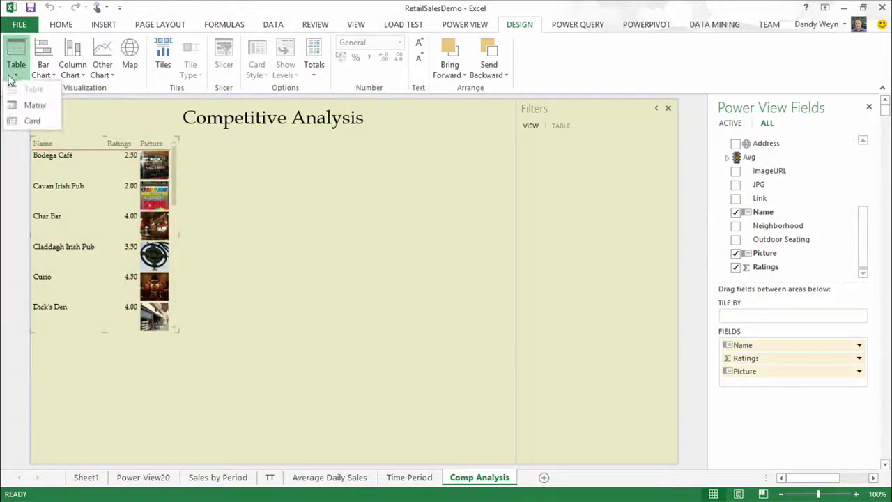
pyautogui.click(10, 121)
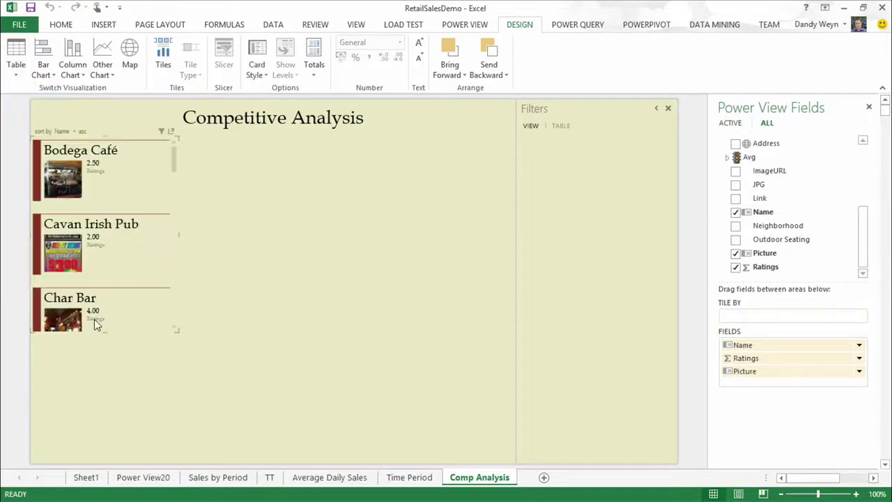
pyautogui.moveTo(179, 336); pyautogui.dragTo(186, 450)
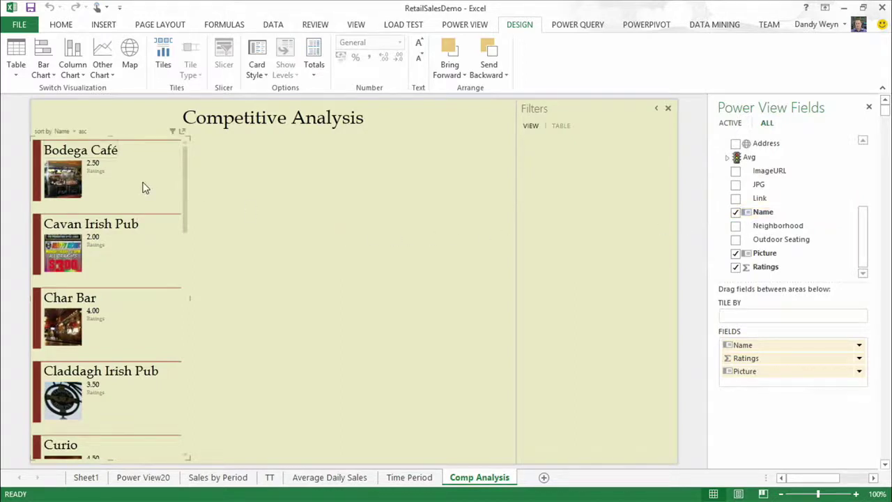
# Add the Avg KPI Status and the Link field to the cards, widening them slightly to fit the links.
pyautogui.click(728, 158)
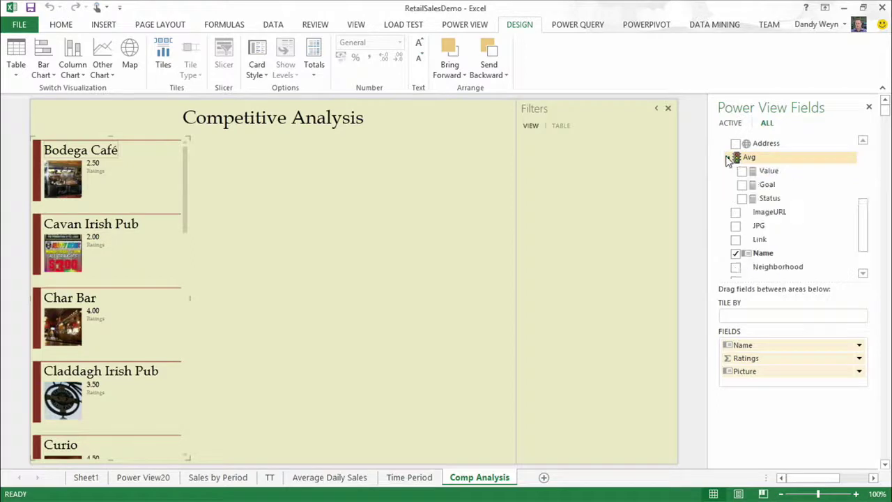
pyautogui.click(743, 198)
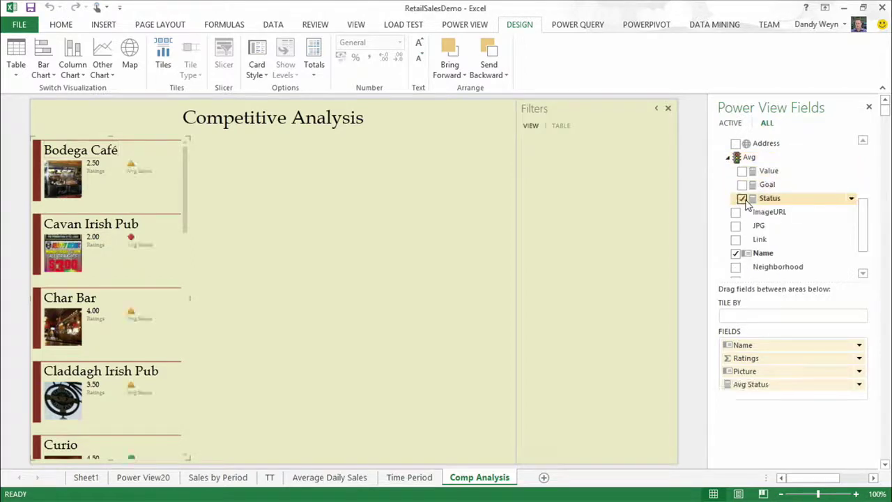
pyautogui.click(736, 241)
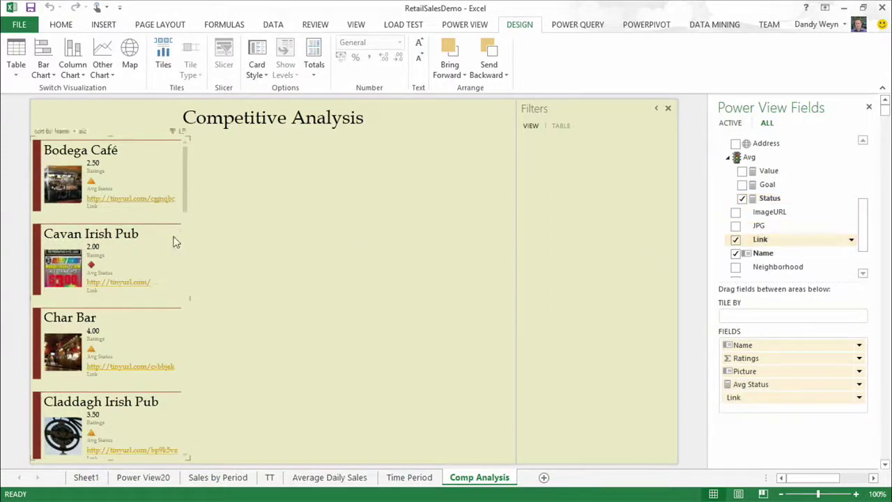
pyautogui.moveTo(186, 295)
pyautogui.mouseDown()
pyautogui.moveTo(214, 296)
pyautogui.moveTo(180, 280)
pyautogui.moveTo(202, 295)
pyautogui.moveTo(194, 296)
pyautogui.mouseUp()
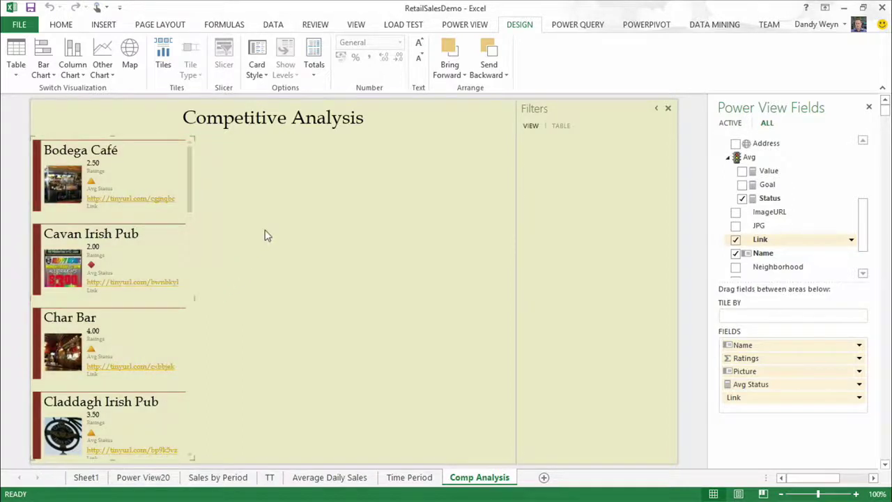
# Create a separate table beside the cards with the Yelp Data Address and the Avg Value fields.
pyautogui.click(266, 235)
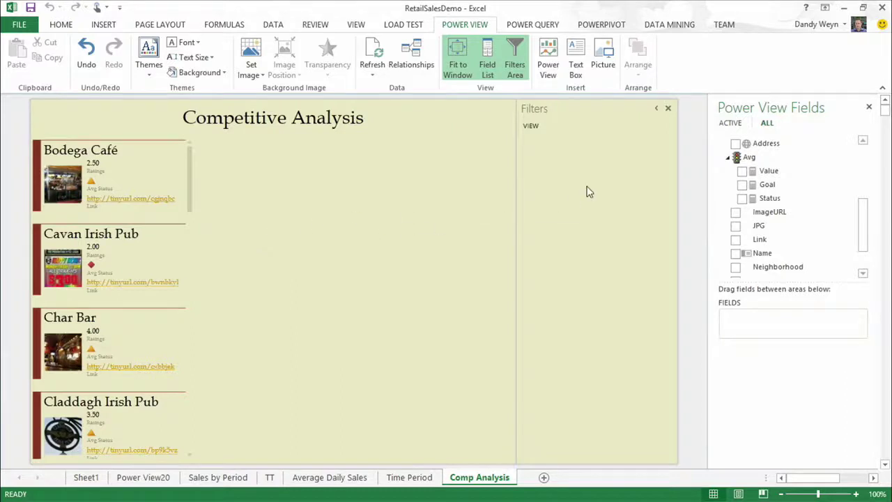
pyautogui.moveTo(740, 143); pyautogui.dragTo(787, 169)
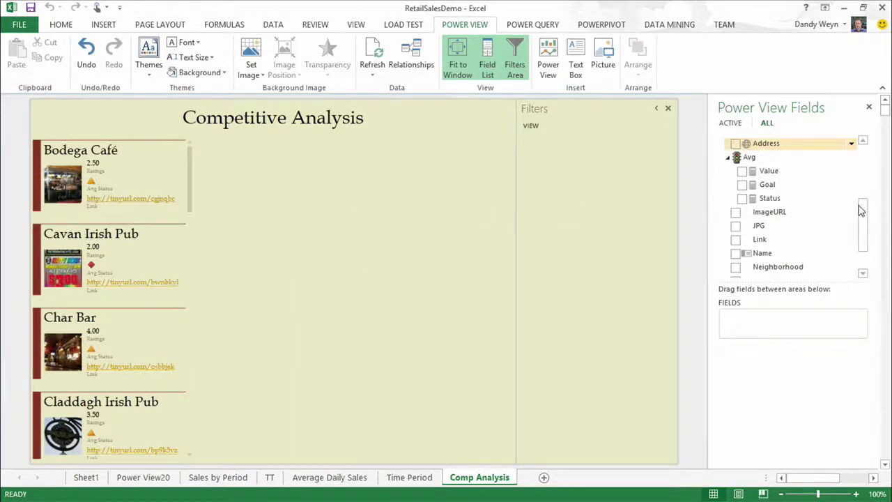
pyautogui.moveTo(860, 223)
pyautogui.mouseDown()
pyautogui.moveTo(862, 191)
pyautogui.moveTo(863, 212)
pyautogui.mouseUp()
pyautogui.click(728, 195)
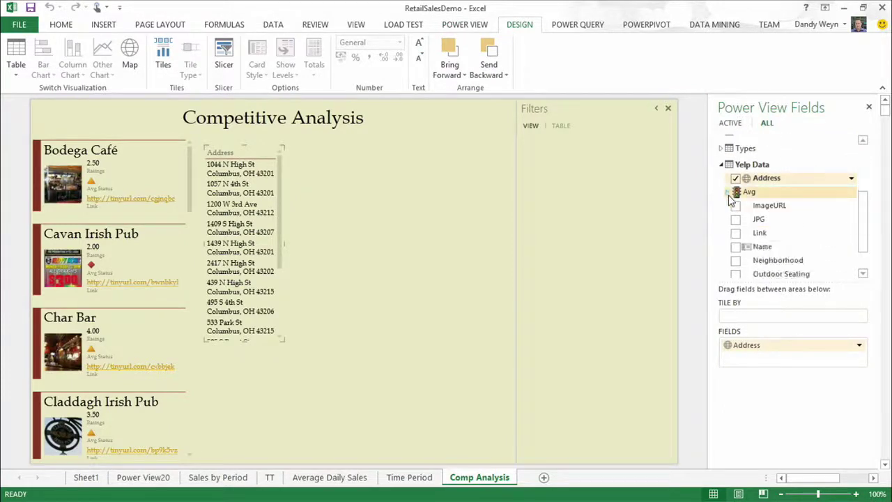
pyautogui.click(729, 194)
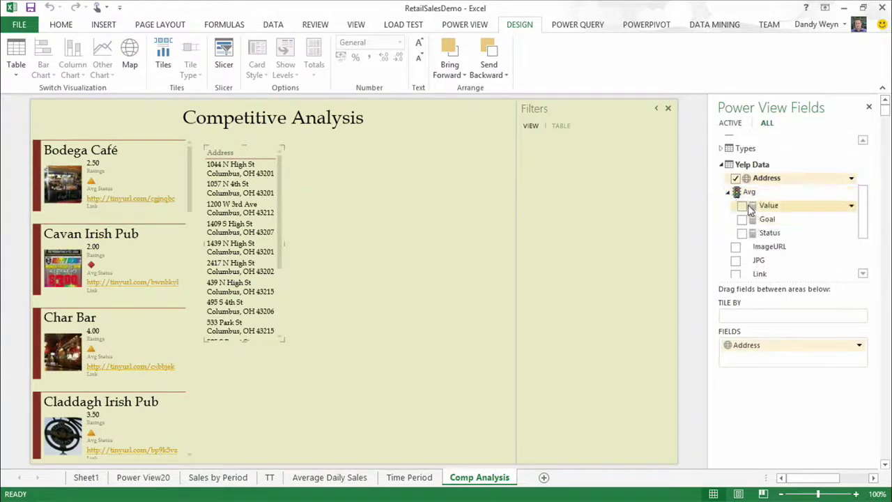
pyautogui.click(742, 207)
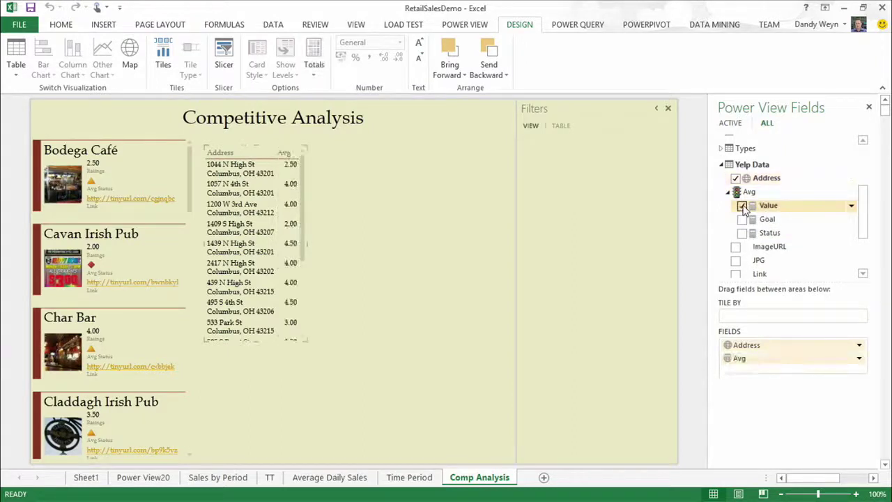
# Turn the address table into a map filling the space beside the cards and color its points by Ratings.
pyautogui.click(130, 56)
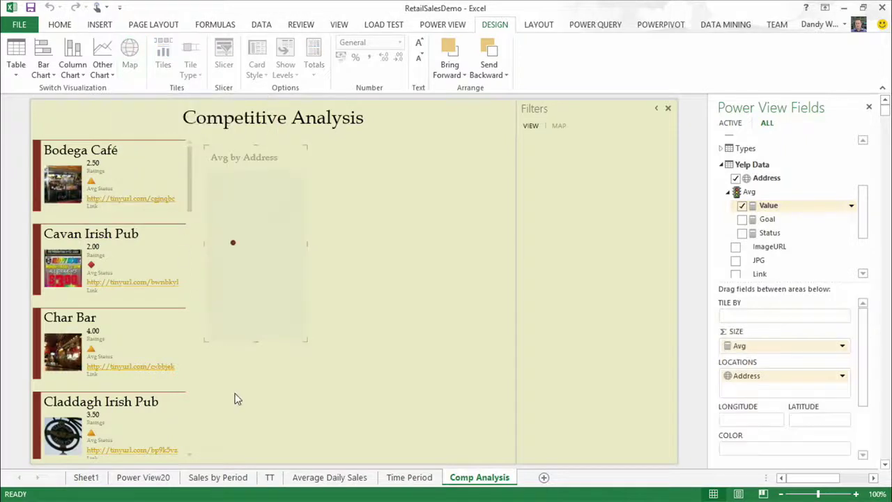
pyautogui.moveTo(307, 341); pyautogui.dragTo(504, 430)
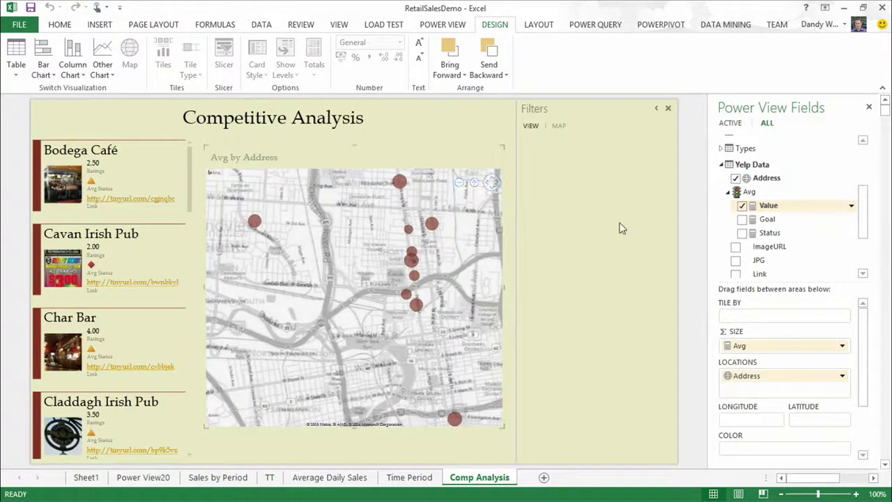
pyautogui.scroll(-3, 795, 230)
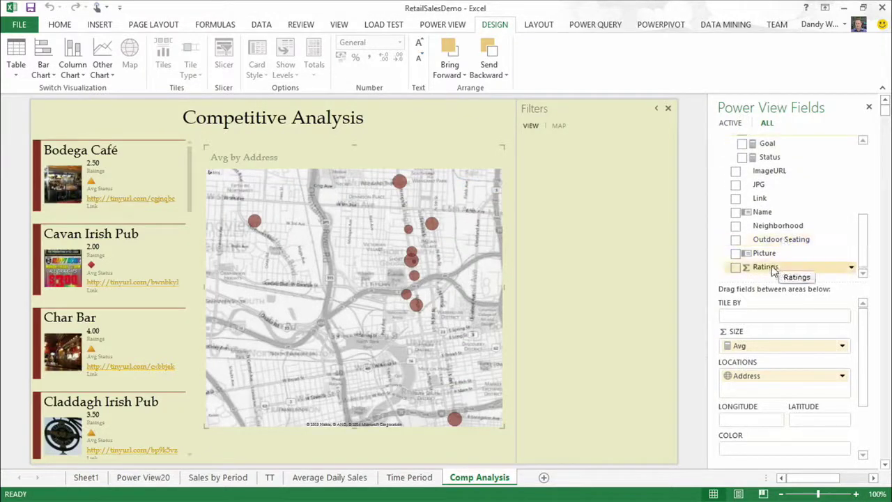
pyautogui.moveTo(773, 268); pyautogui.dragTo(765, 452)
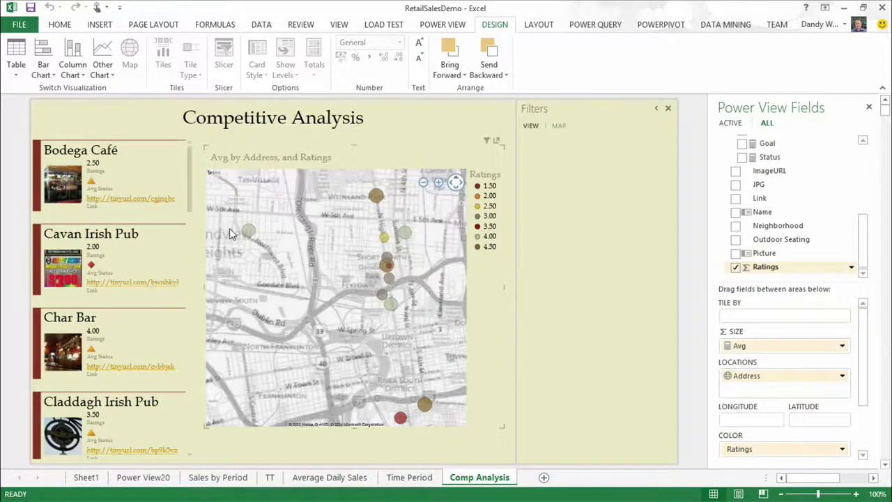
# Highlight the 3.50 and 4.50 ratings and individual map points to cross-filter the cards, clearing the highlight at the end.
pyautogui.click(478, 228)
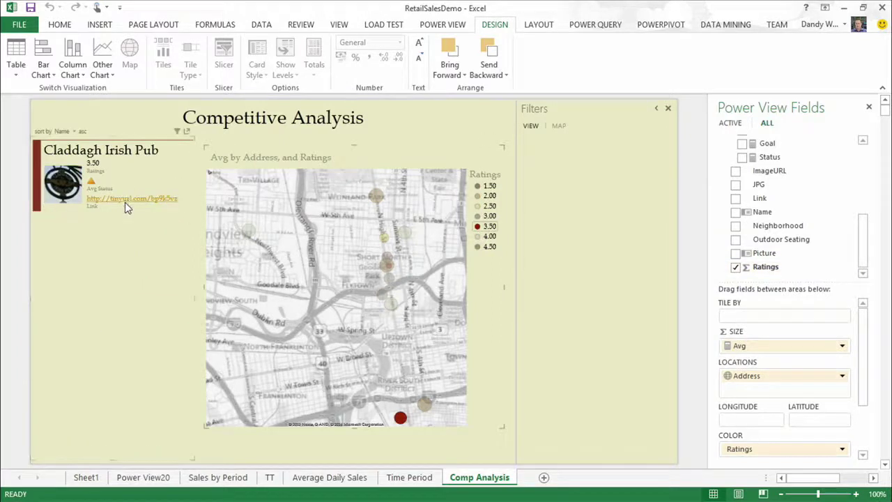
pyautogui.click(480, 248)
pyautogui.moveTo(403, 237)
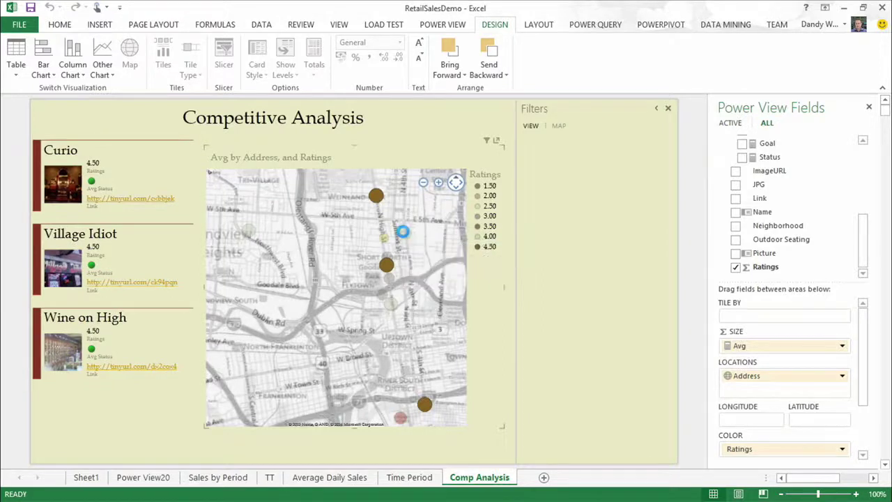
pyautogui.click(404, 236)
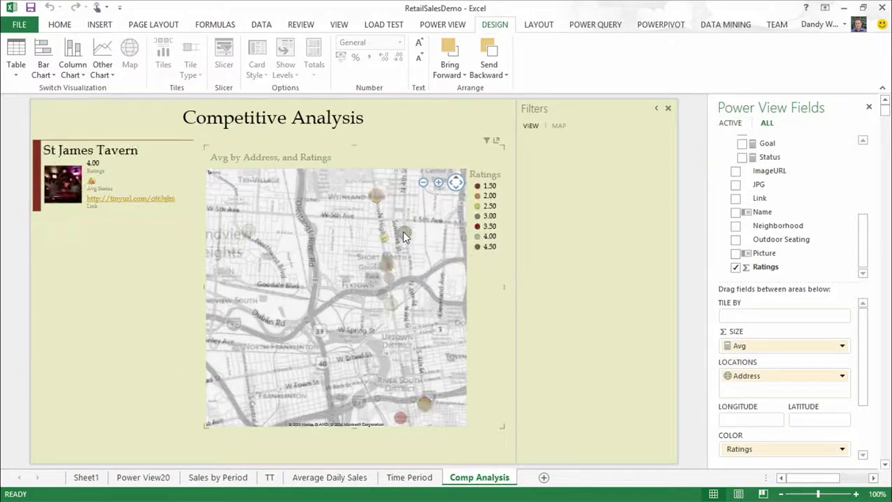
pyautogui.click(396, 305)
pyautogui.click(396, 302)
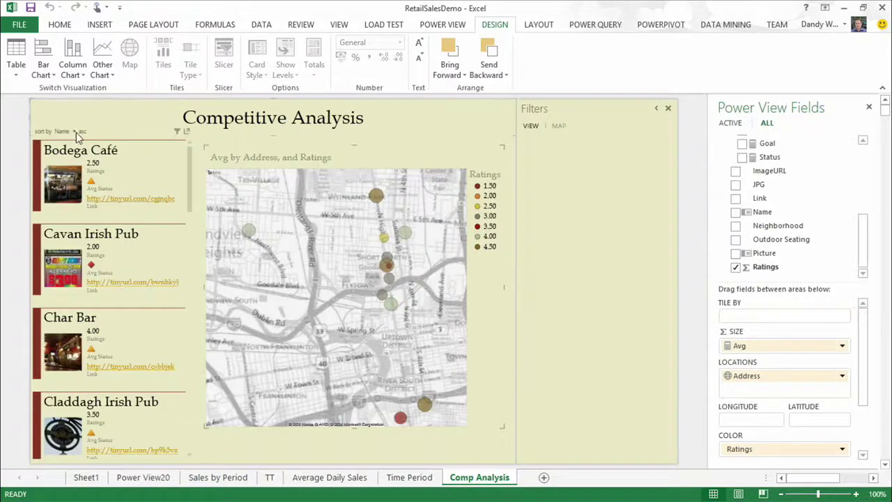
# Sort the bar cards by Avg Status in descending order.
pyautogui.click(75, 132)
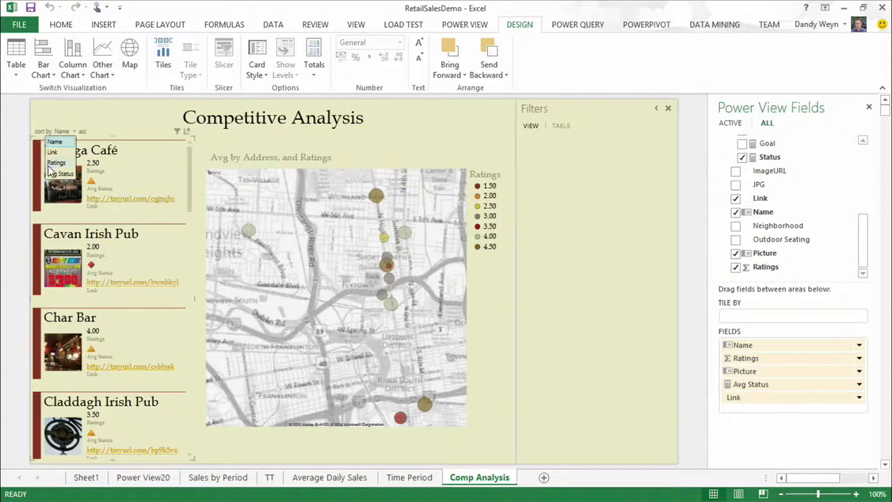
pyautogui.click(59, 174)
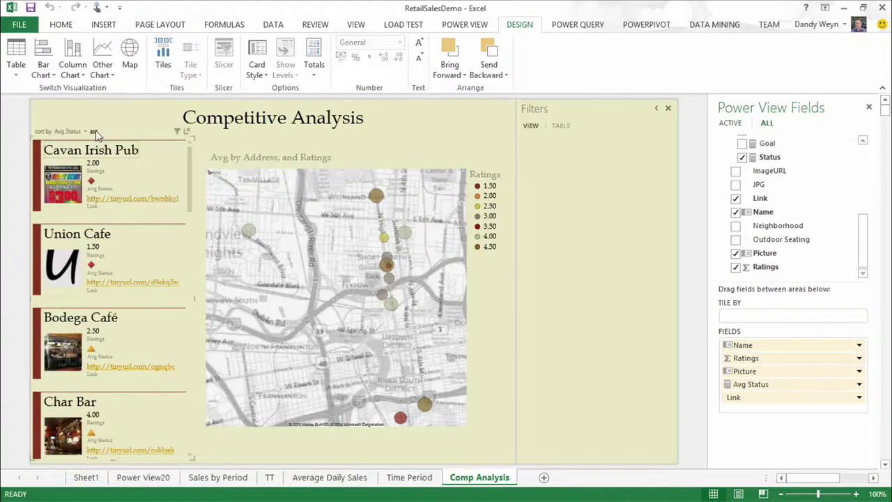
pyautogui.click(94, 131)
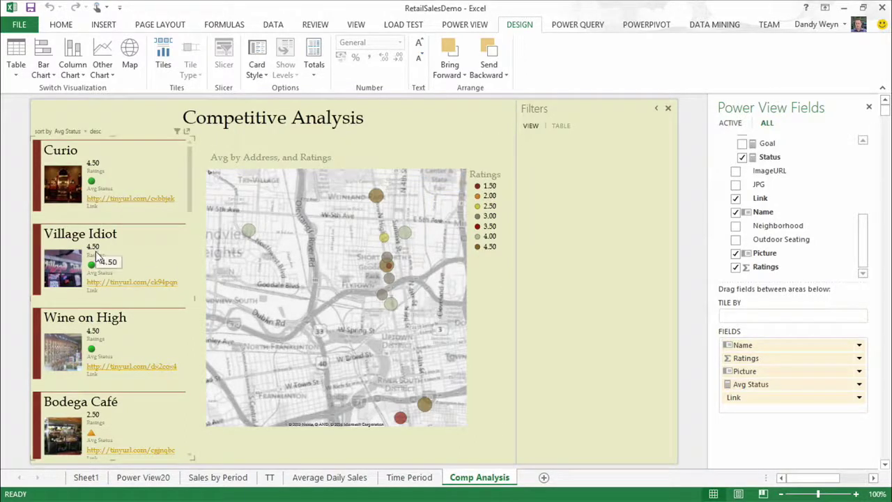
# Open the Village Idiot card's link to view its Yelp page, and return to the Excel report.
pyautogui.keyDown('ctrl'); pyautogui.click(123, 288); pyautogui.keyUp('ctrl')
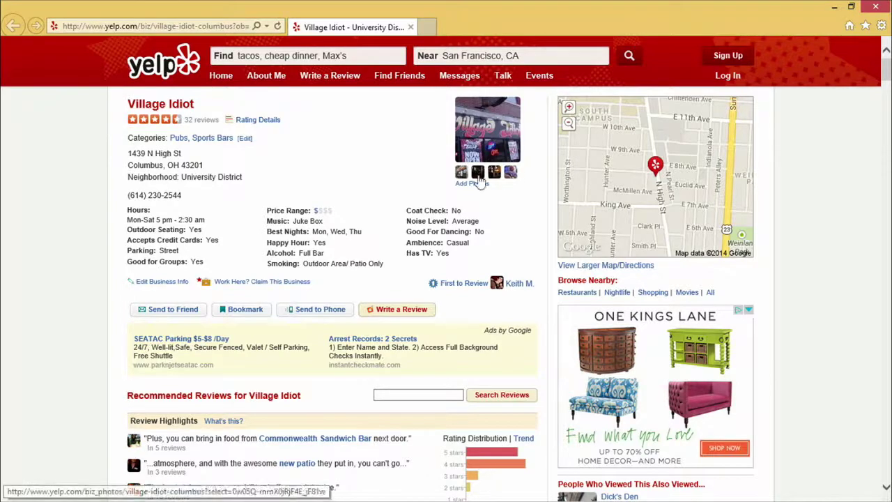
pyautogui.click(835, 8)
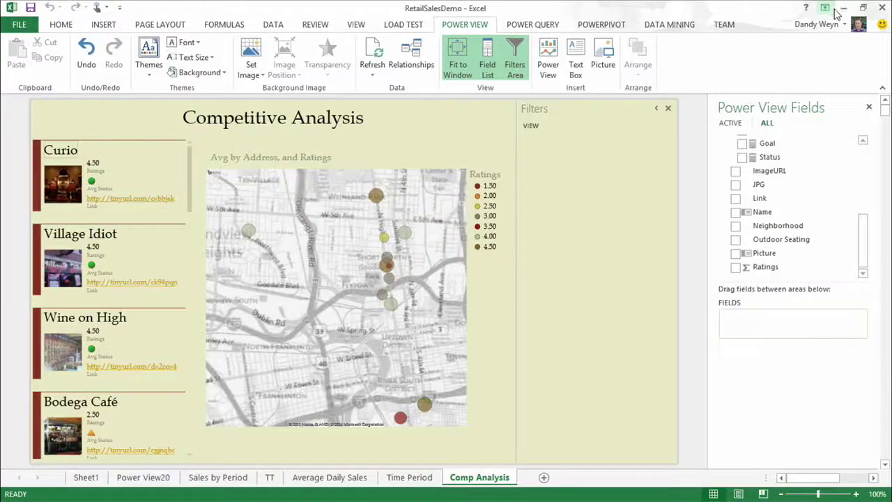